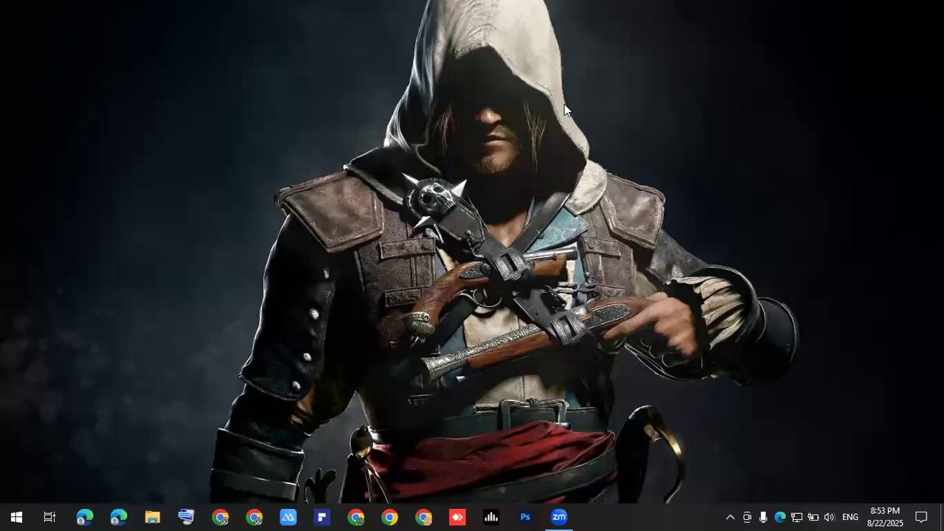
Launch Excel and open the pinned Assignment workbook from the Desktop.
key(super)
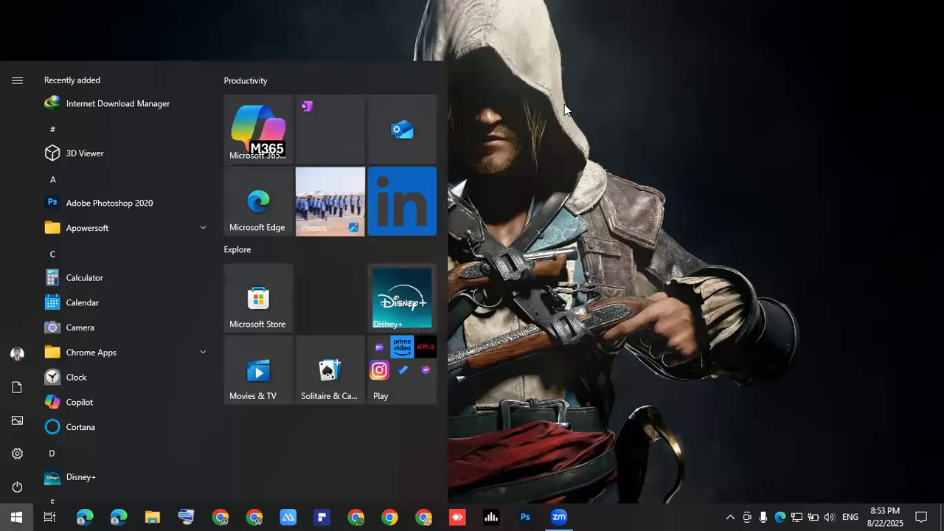
text(excel)
key(Return)
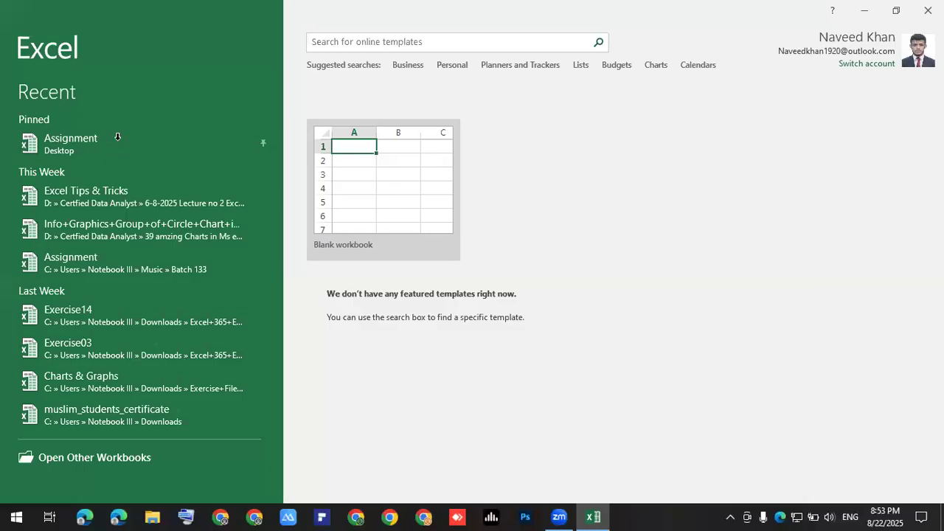
click(118, 136)
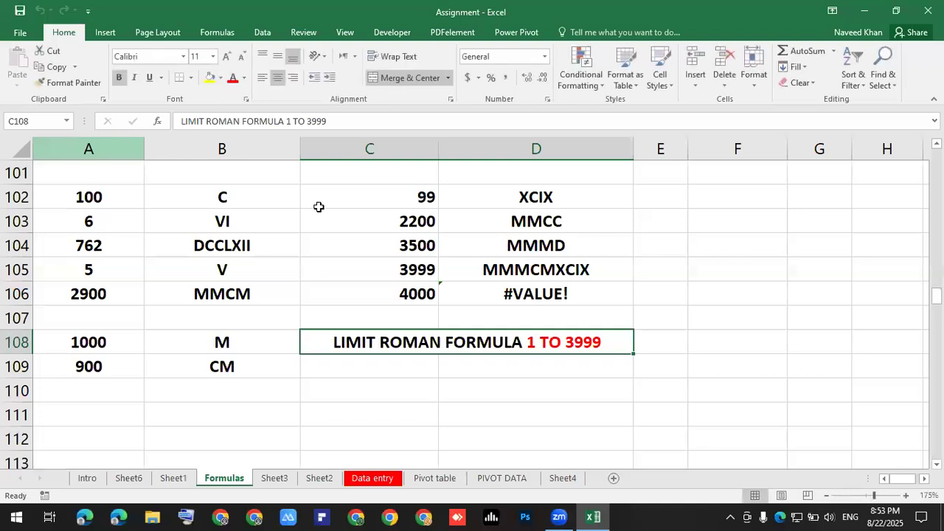
Clear the formula results in C126:C128 of the EXACT section on the Formulas sheet.
scroll(300, 273, down, 2)
scroll(298, 273, down, 5)
click(298, 274)
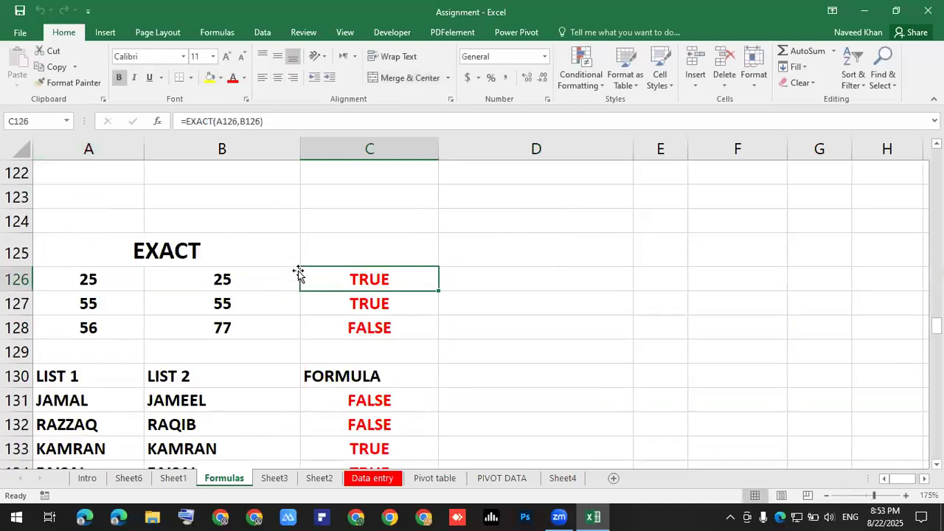
scroll(298, 274, down, 1)
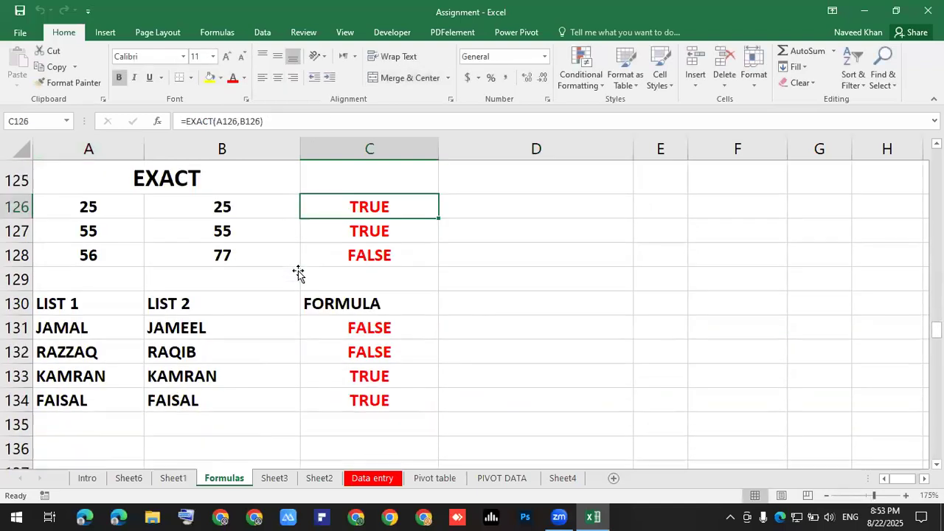
shift+click(373, 248)
key(Delete)
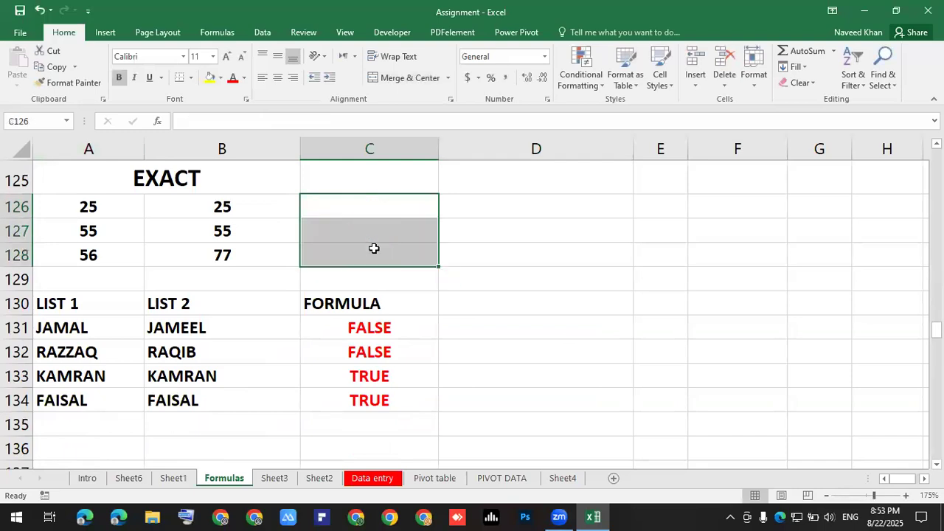
Clear the results in C131:C134 under the FORMULA heading beside LIST 1 and LIST 2.
drag(379, 325, 391, 397)
key(Delete)
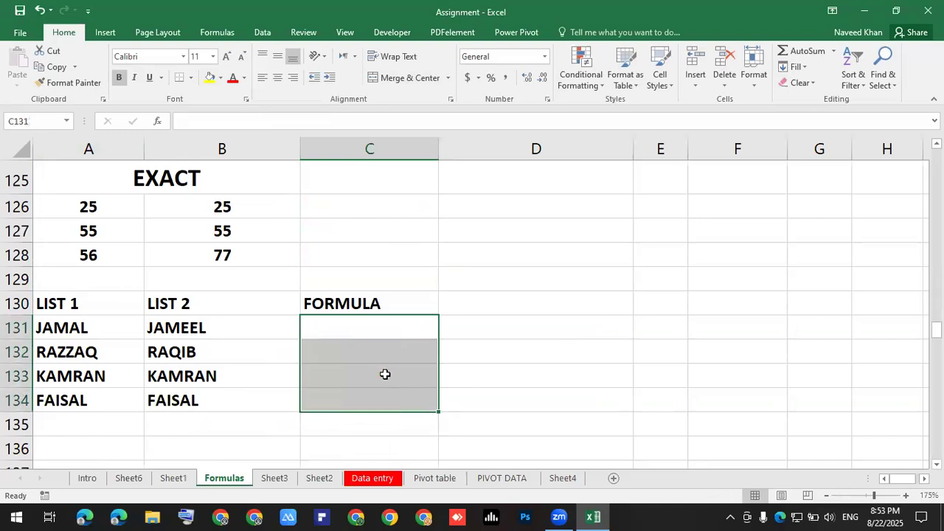
click(473, 346)
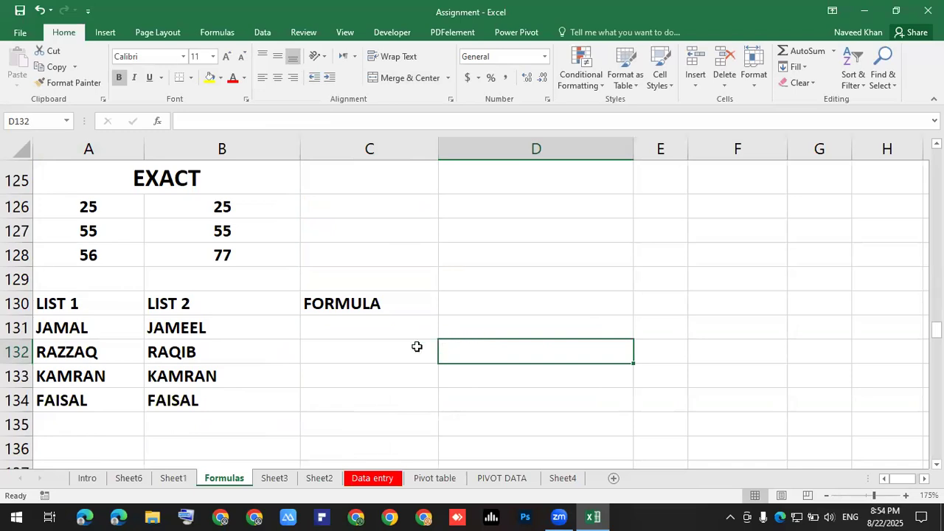
drag(127, 179, 169, 248)
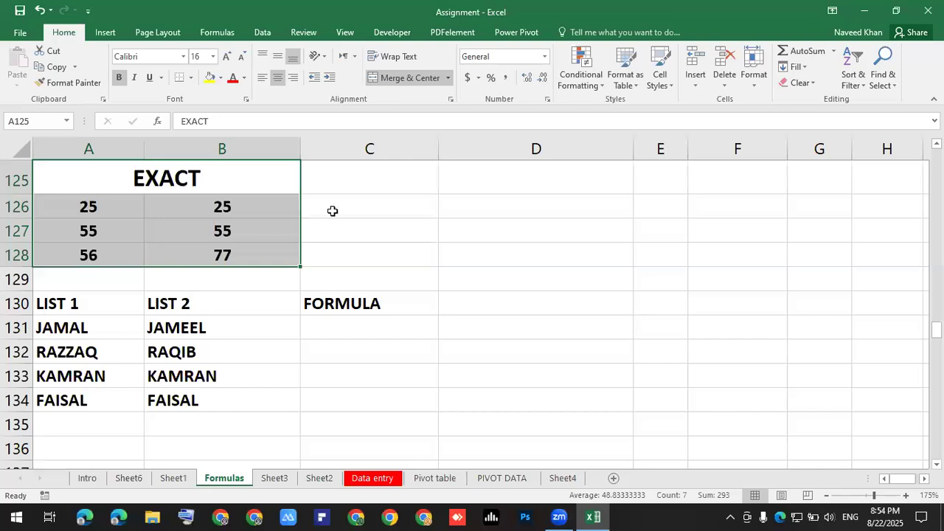
click(333, 211)
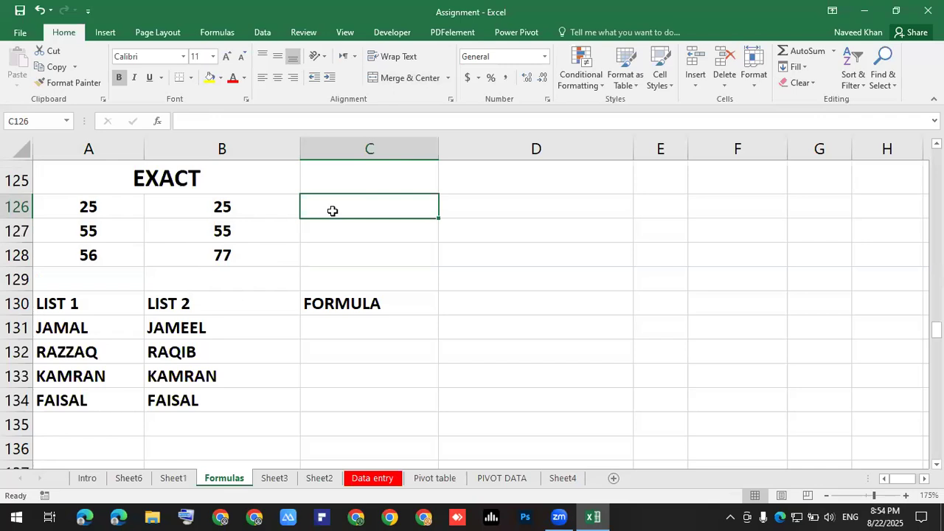
key(alt+h)
key(w)
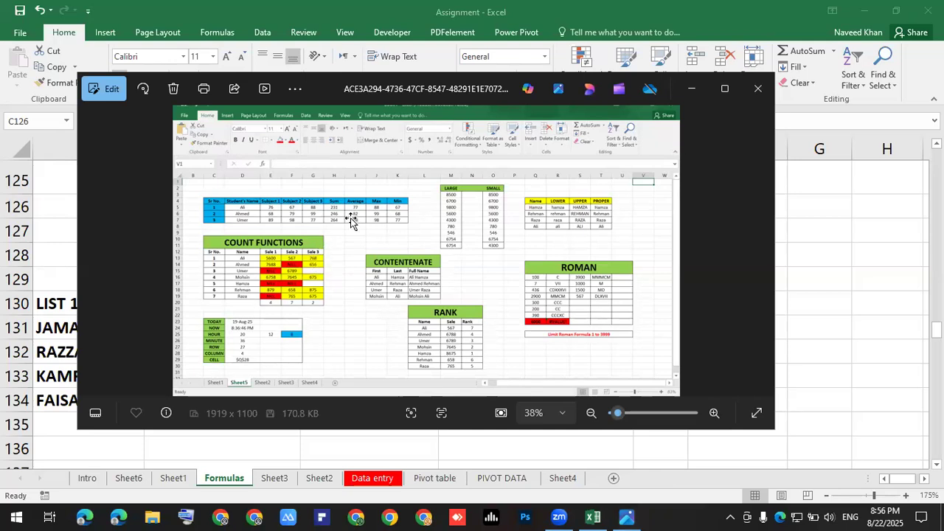
Close the image viewer window that covers the worksheet and return to the EXACT table.
key(alt+F4)
click(260, 247)
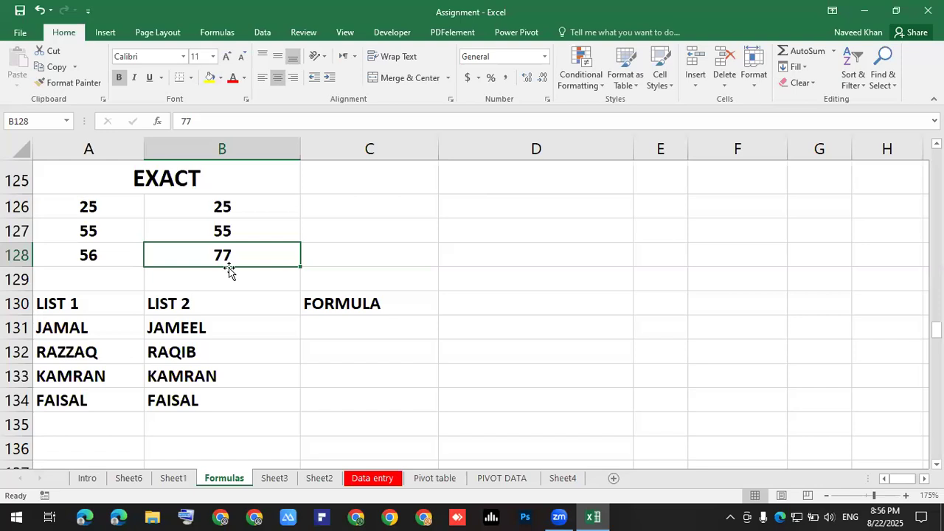
Enter the formula =EXACT(A126,B126) in cell C126 to compare the two numbers in that row.
click(319, 208)
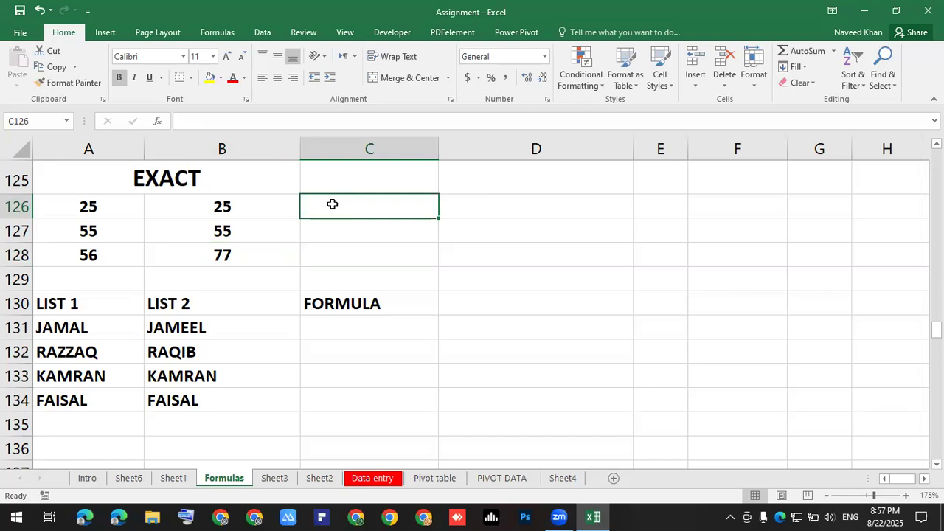
text(=)
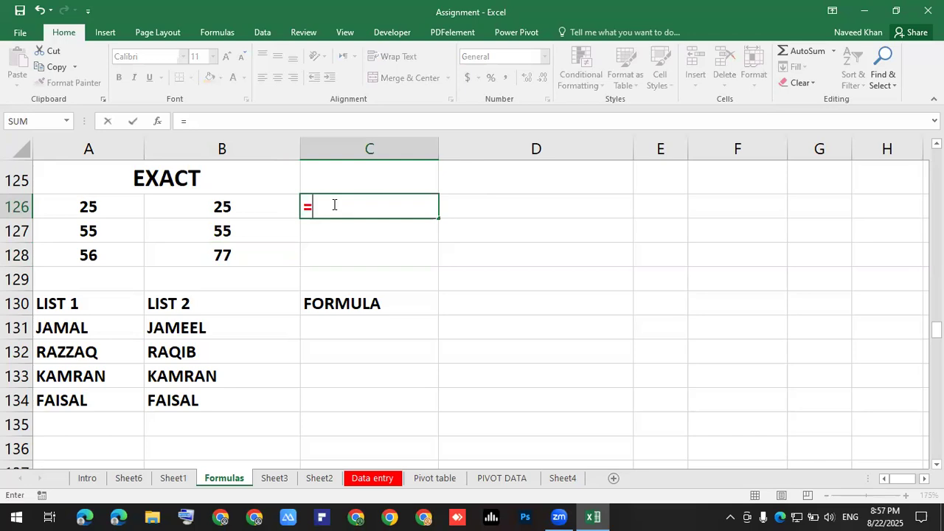
text(exact)
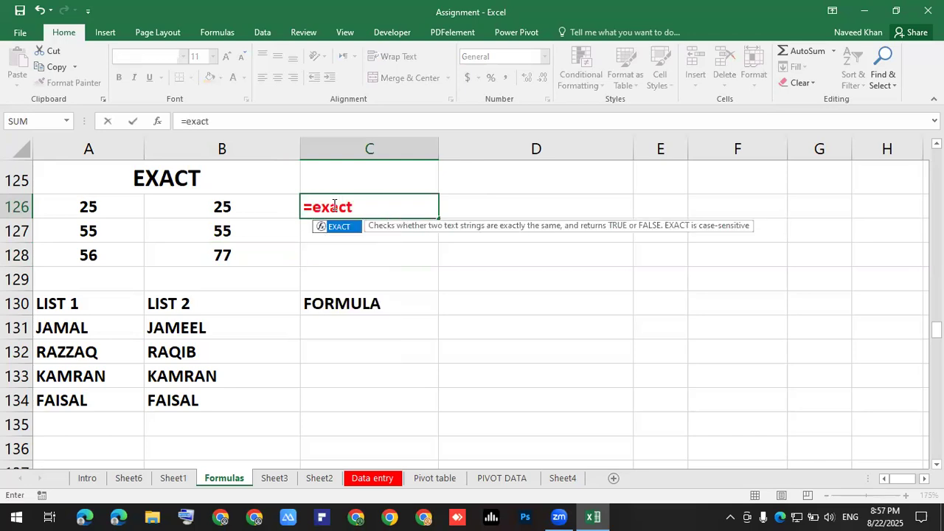
key(Tab)
key(Left)
key(Left)
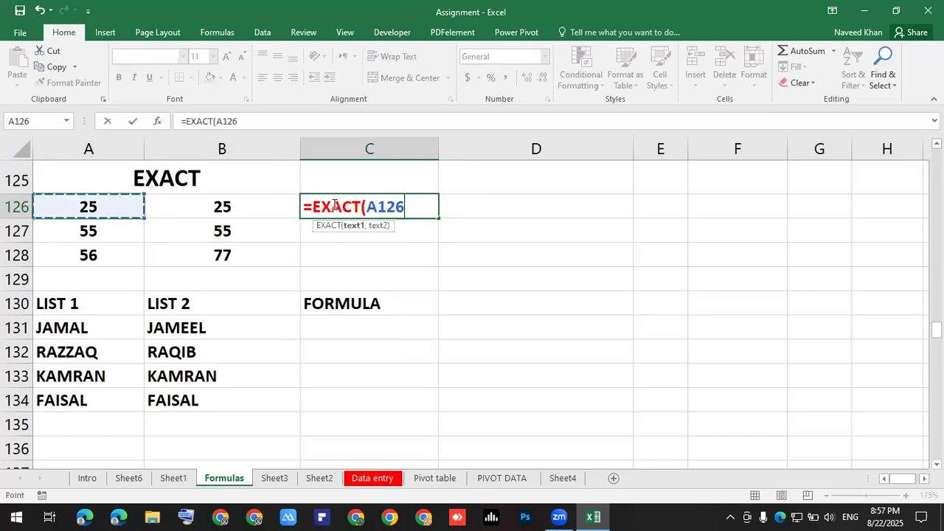
text(,)
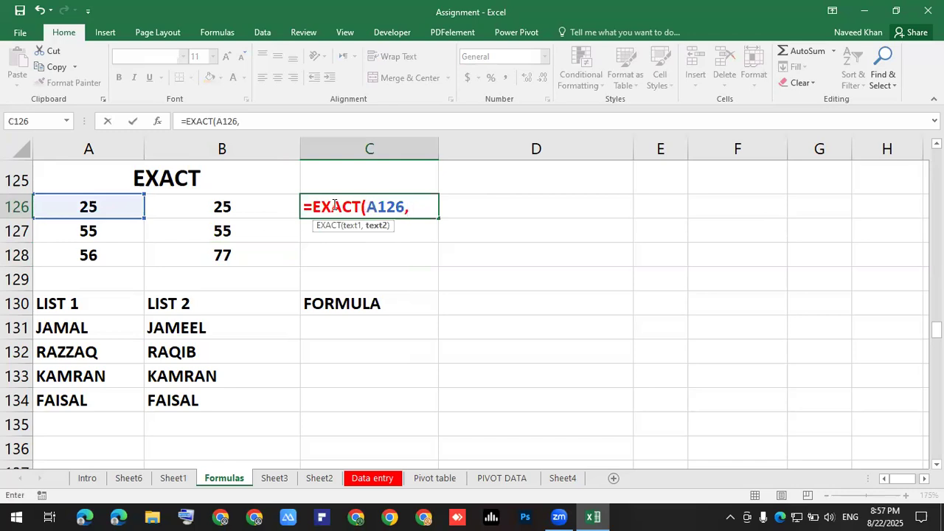
key(Left)
text())
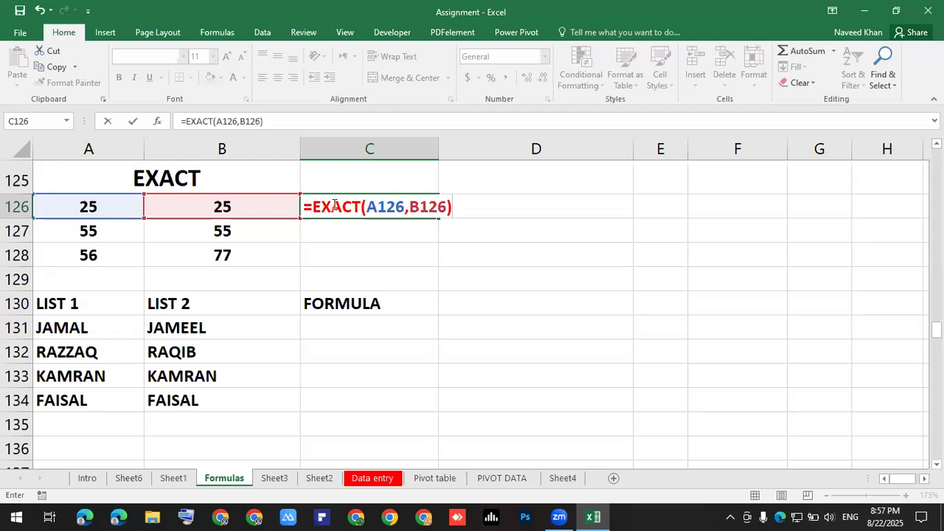
key(Return)
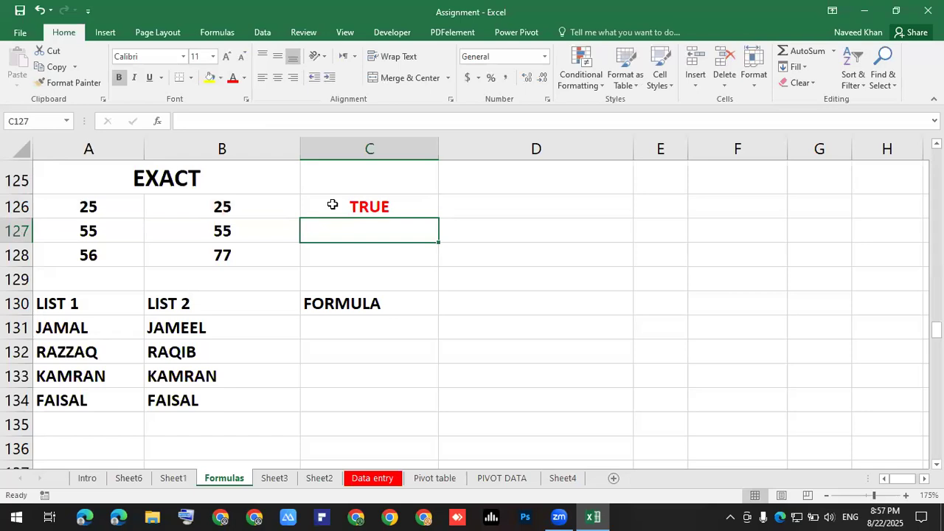
Fill the EXACT formula from C126 down to C128 and compare the outcome with the source numbers.
click(333, 205)
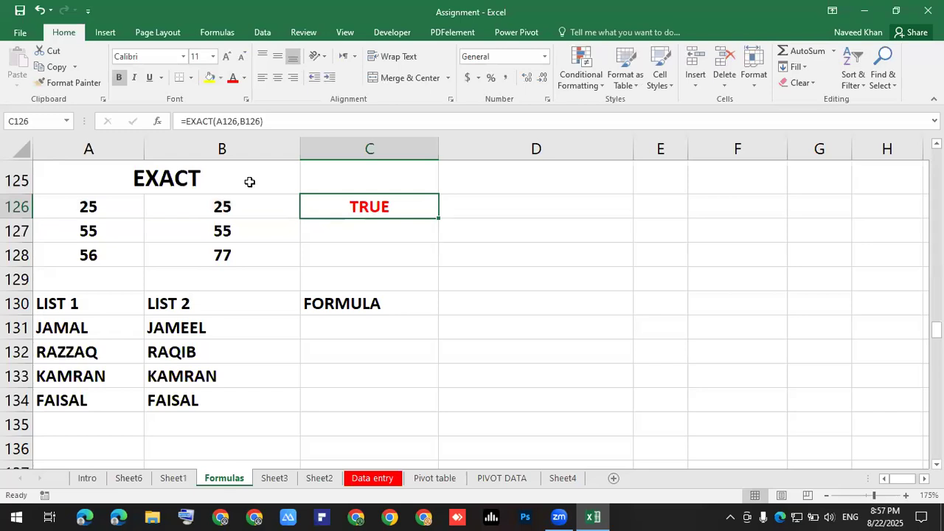
drag(129, 203, 203, 198)
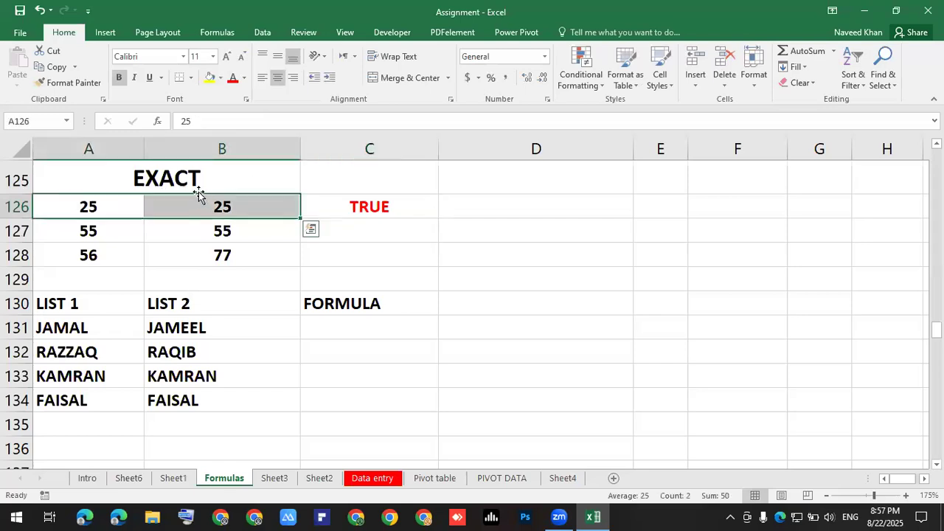
click(373, 223)
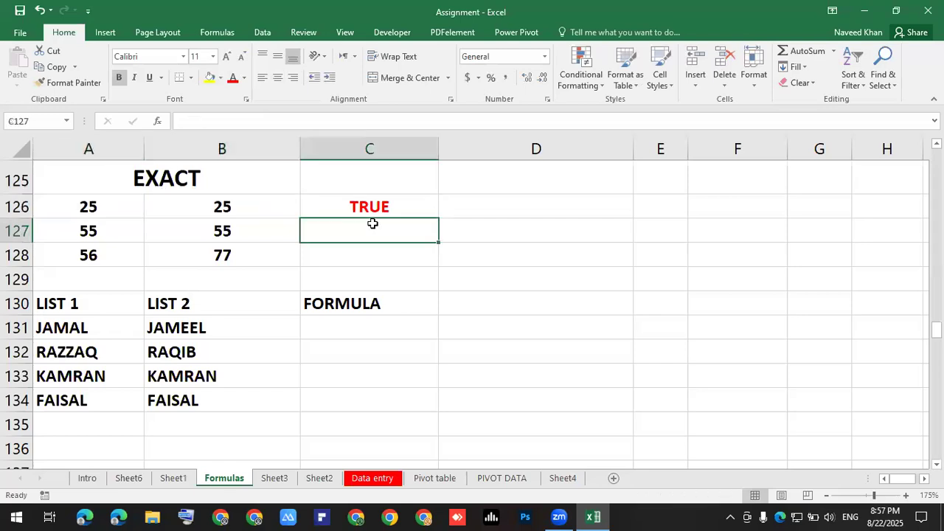
click(391, 205)
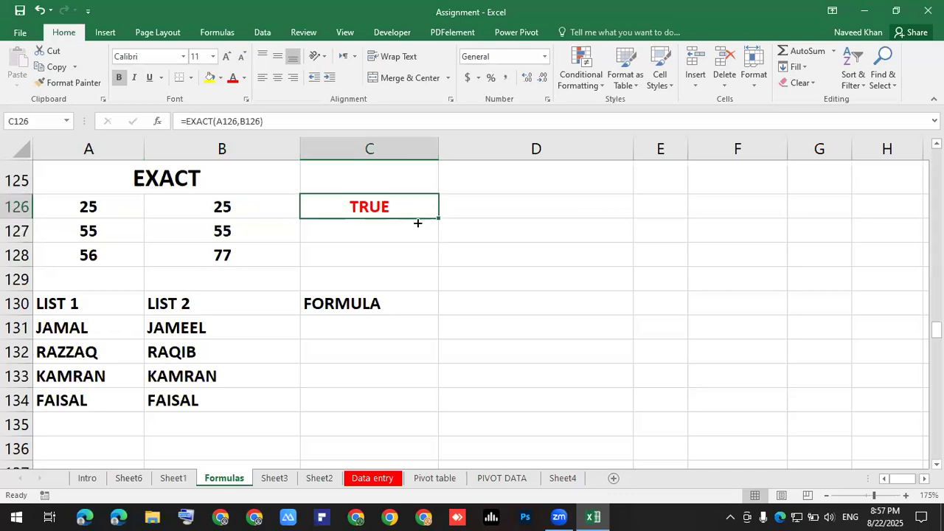
drag(418, 273, 510, 253)
click(510, 253)
click(424, 259)
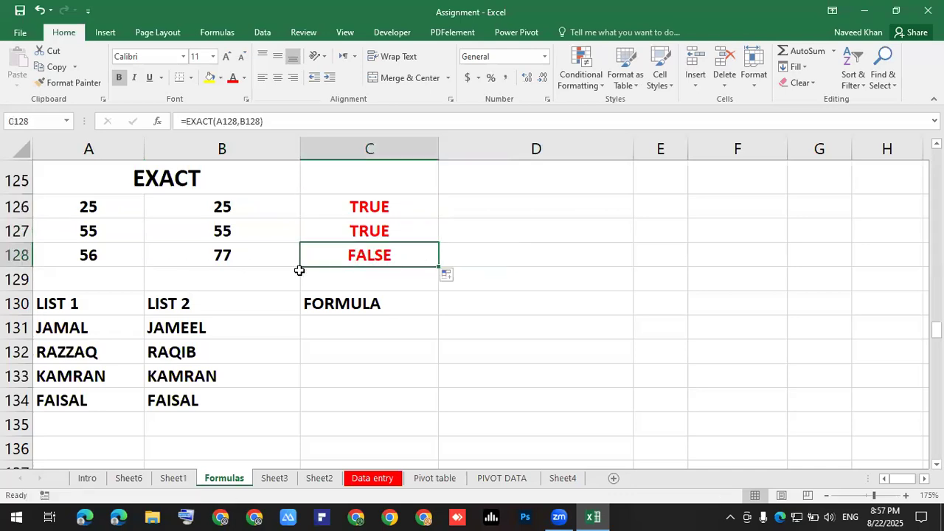
drag(116, 258, 212, 256)
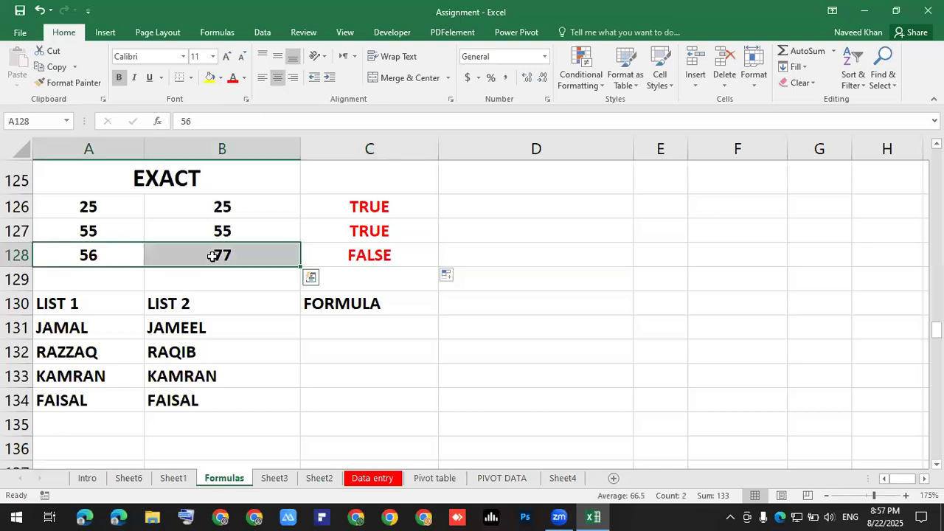
Enter the formula =EXACT(A131,B131) in cell C131 to compare the first LIST 1 and LIST 2 entries.
click(309, 325)
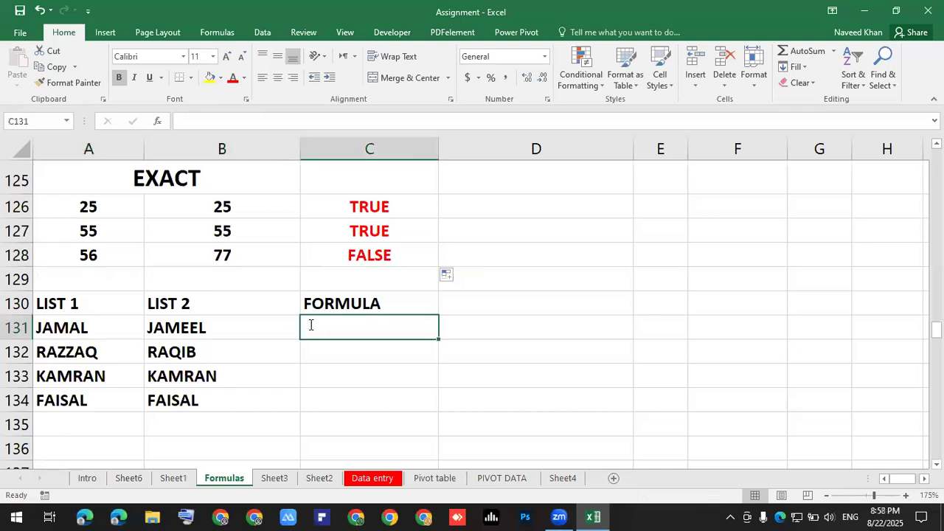
text(=-)
key(BackSpace)
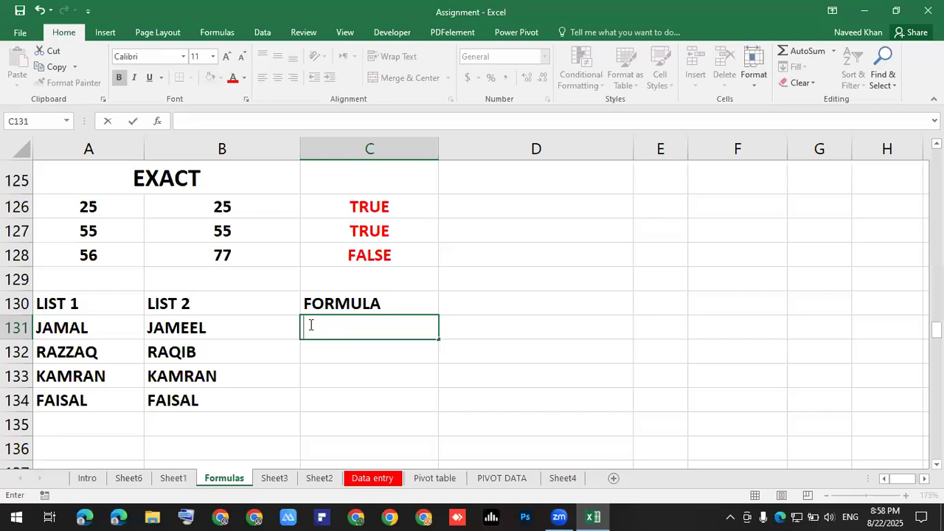
text(exact)
key(Tab)
key(Left)
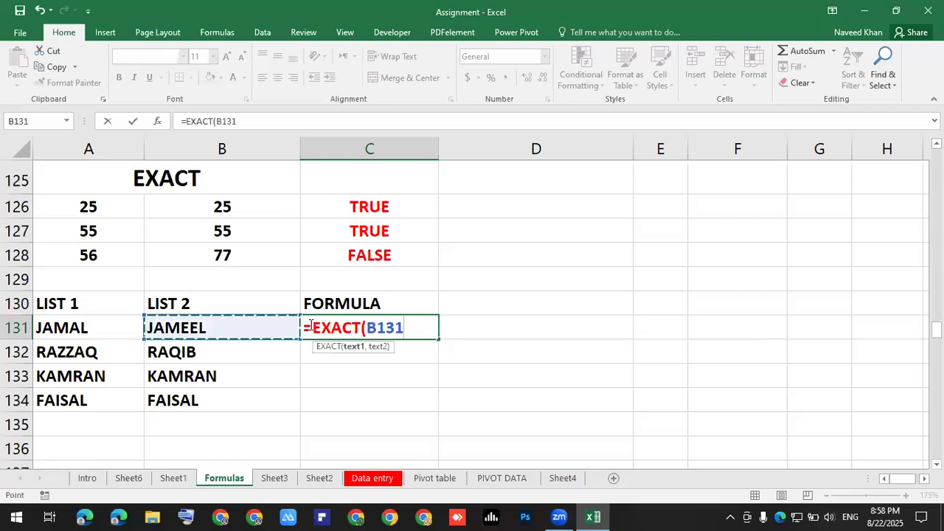
key(Left)
text(,)
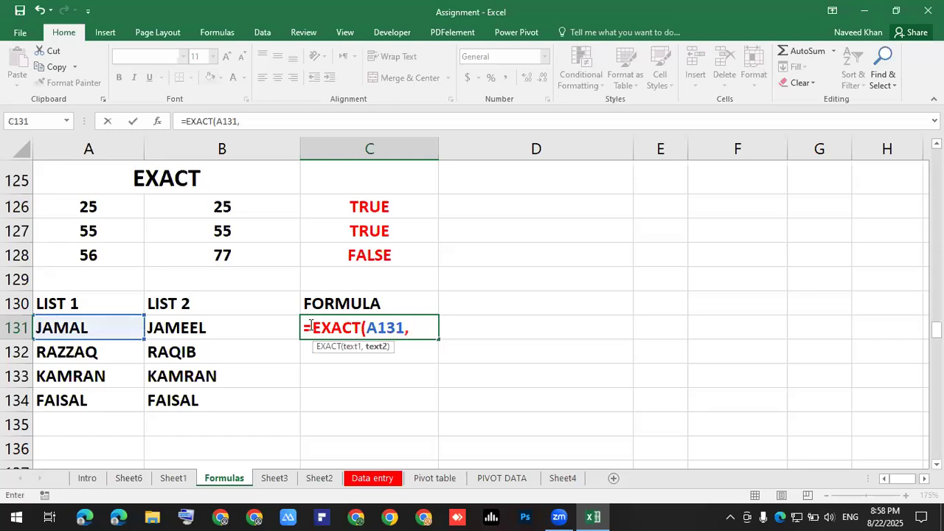
key(Left)
text())
key(Return)
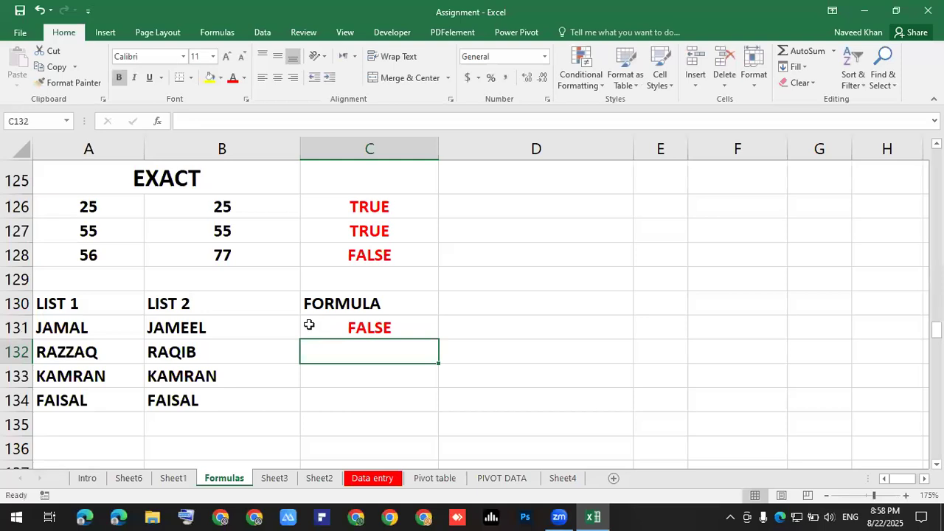
Fill the EXACT formula from C131 down to C134 for the remaining list entries.
key(Up)
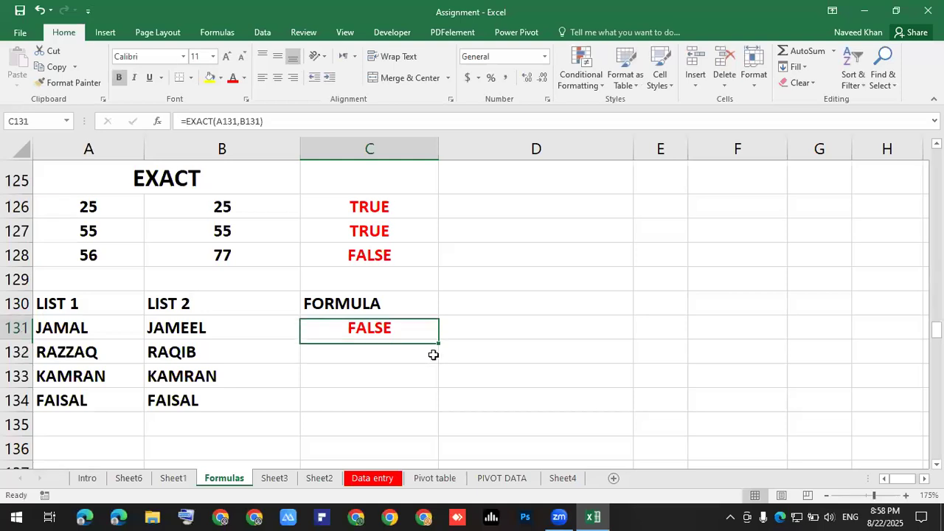
drag(439, 340, 428, 411)
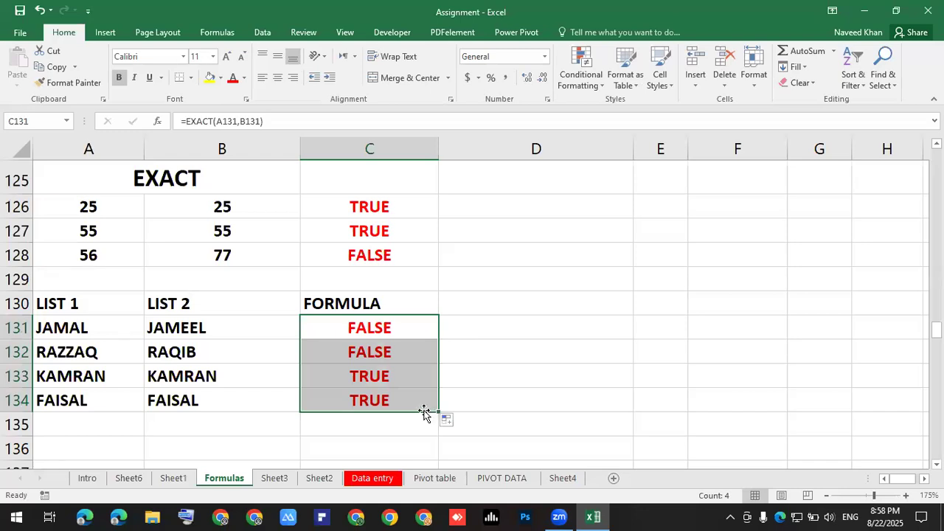
click(491, 347)
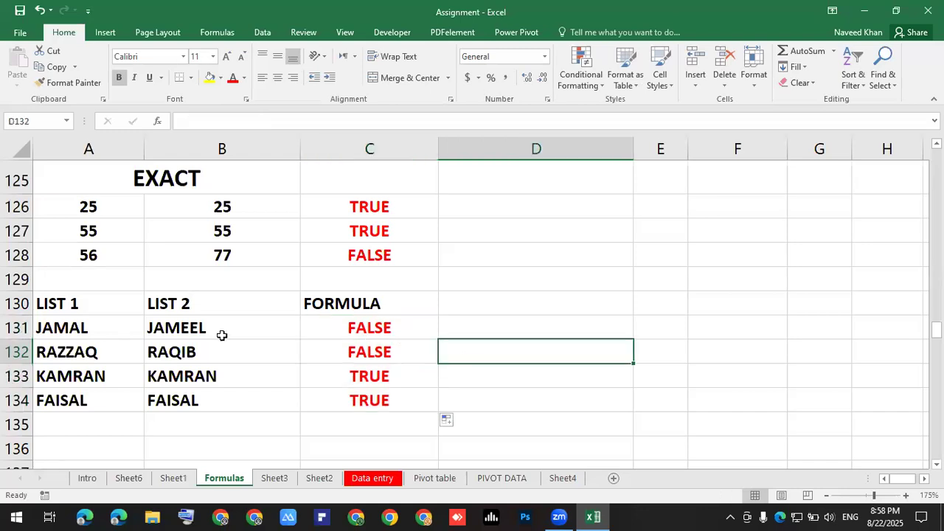
Change the font colour of the EXACT results in C126:C128 to black.
drag(352, 202, 371, 253)
click(661, 231)
drag(379, 204, 385, 250)
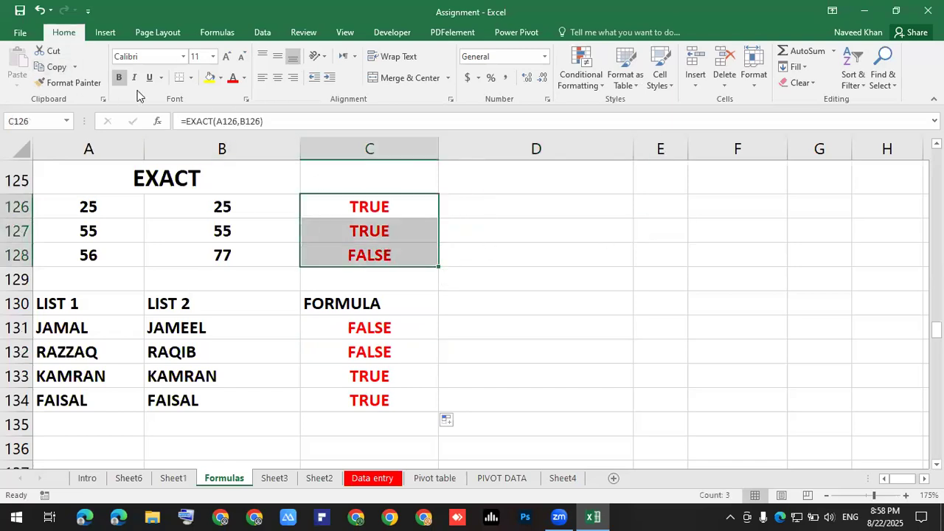
click(244, 79)
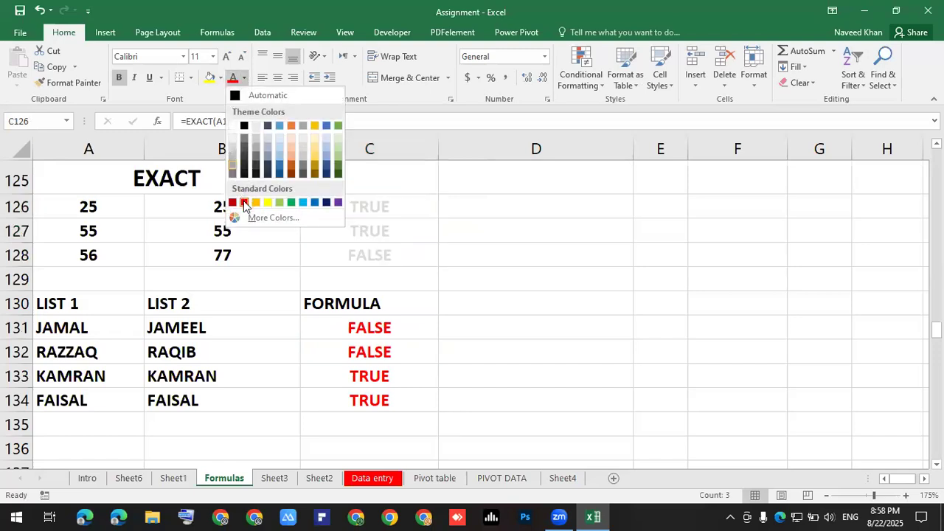
key(Escape)
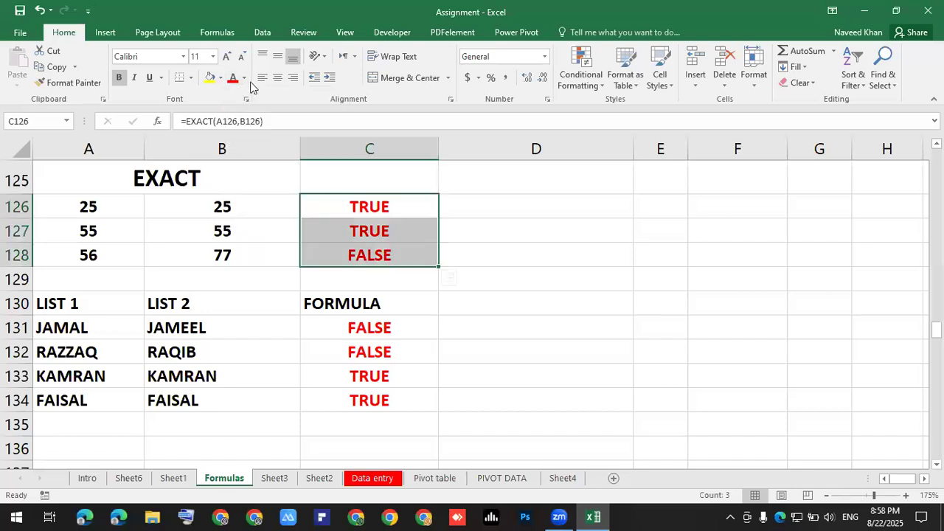
click(245, 79)
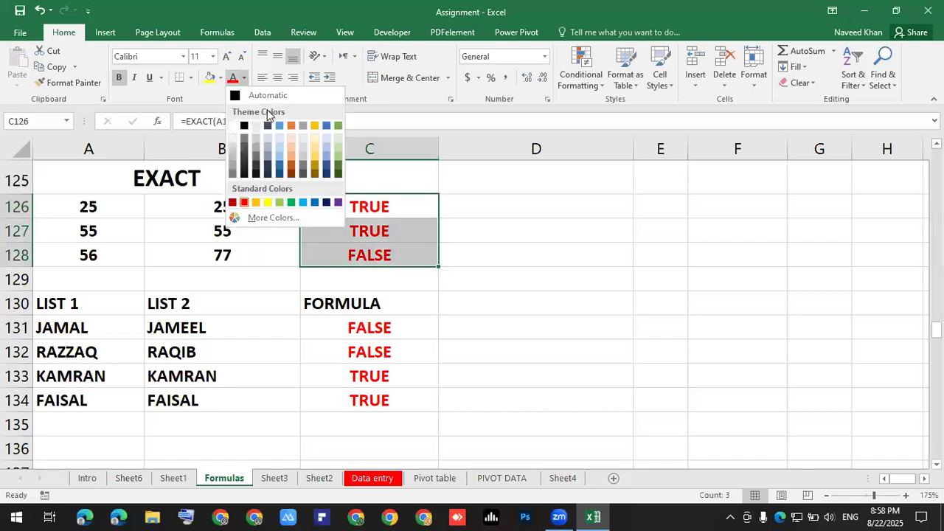
click(282, 168)
click(244, 79)
click(245, 127)
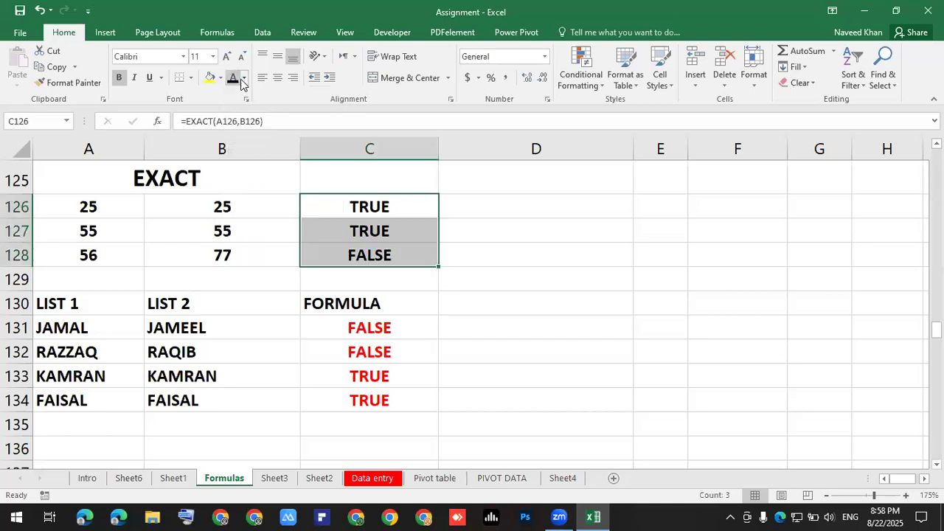
Set the font colour of the EXACT results in C126:C128 to the standard red.
click(245, 78)
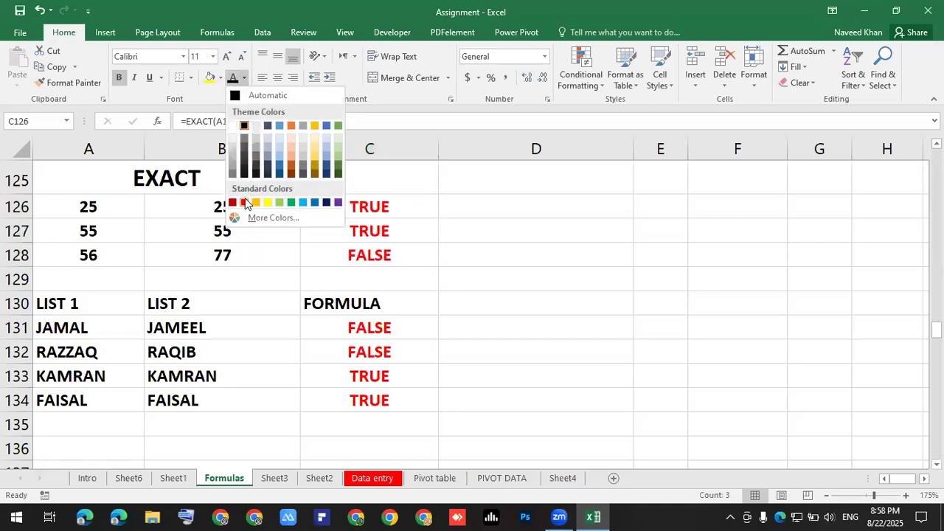
click(246, 200)
click(513, 222)
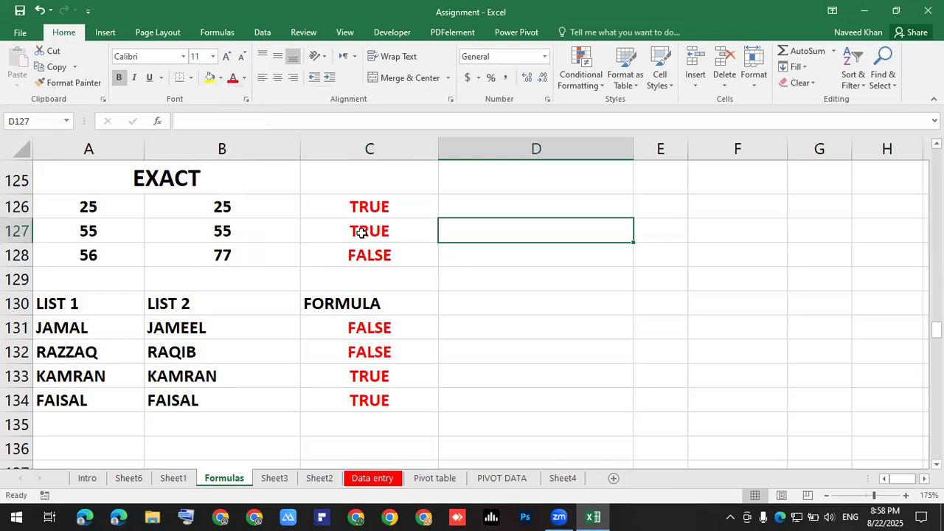
click(348, 330)
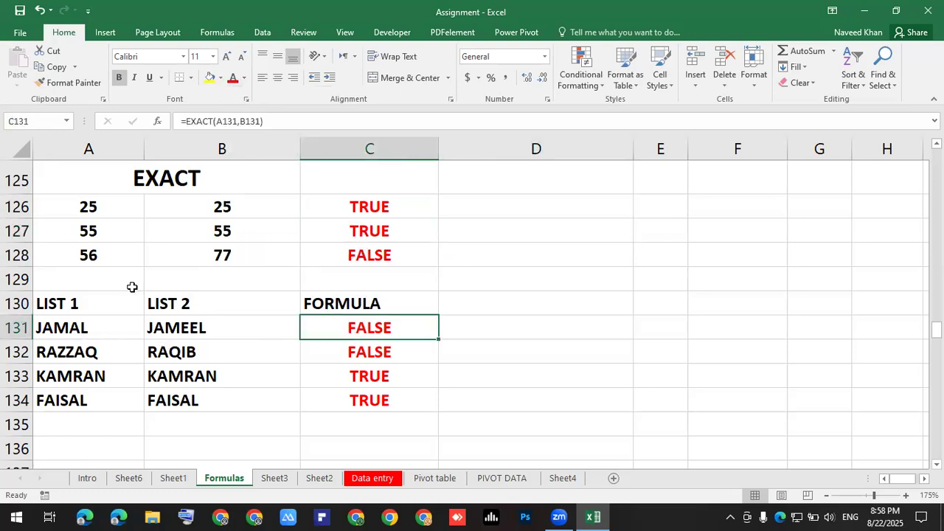
drag(109, 205, 221, 236)
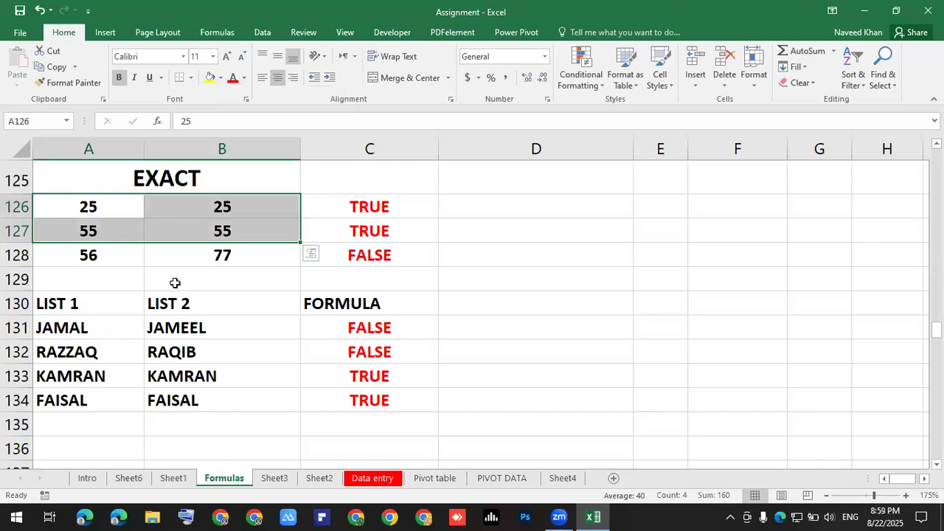
Switch to Chrome and open the ChatGPT website.
click(358, 518)
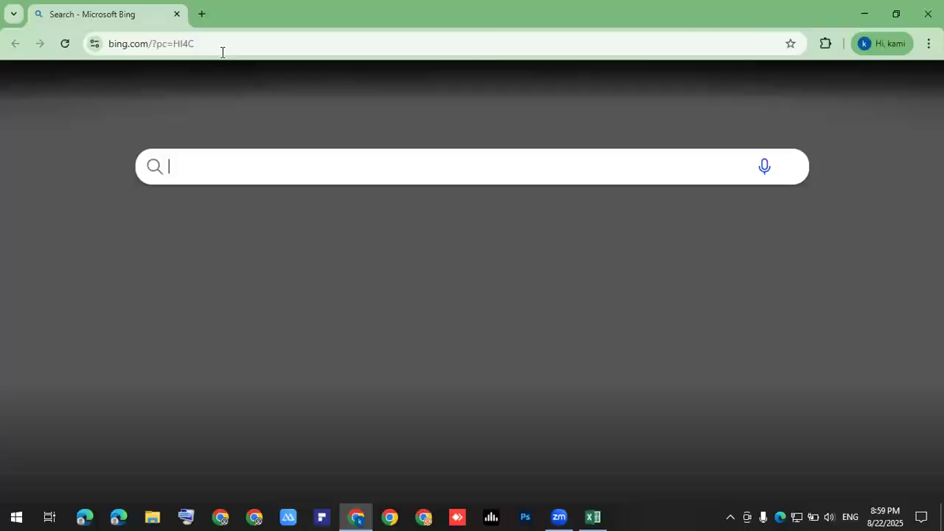
click(222, 52)
key(BackSpace)
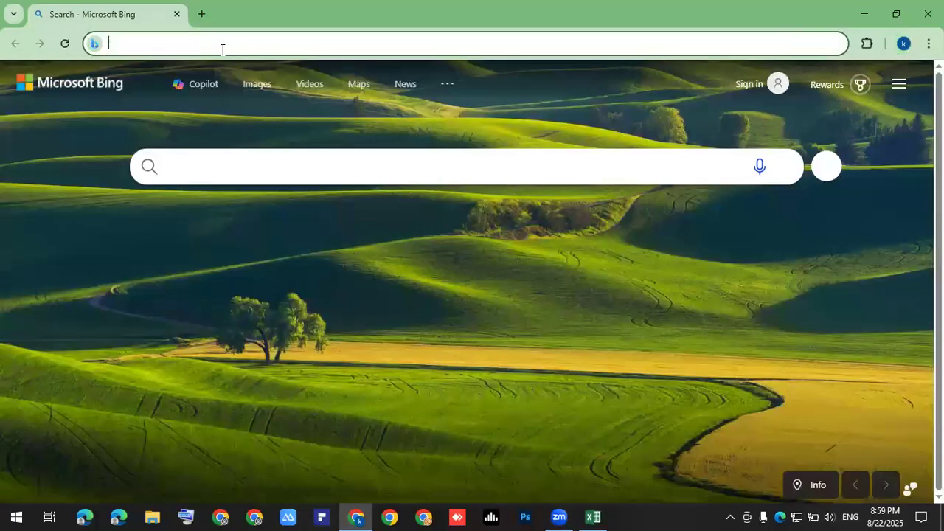
text(chatgpt)
key(Return)
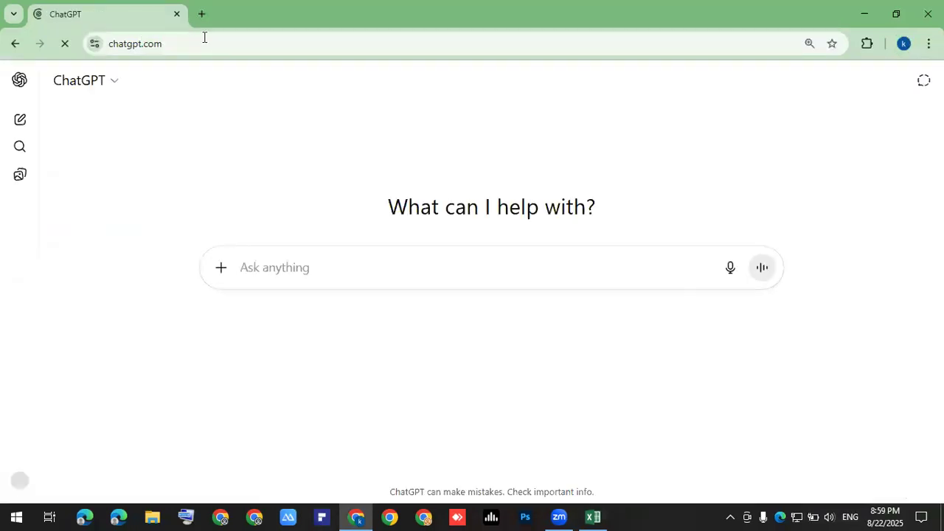
Return to the Excel workbook and capture a screenshot of the LIST 1 and LIST 2 columns, rows 130 to 134.
click(852, 11)
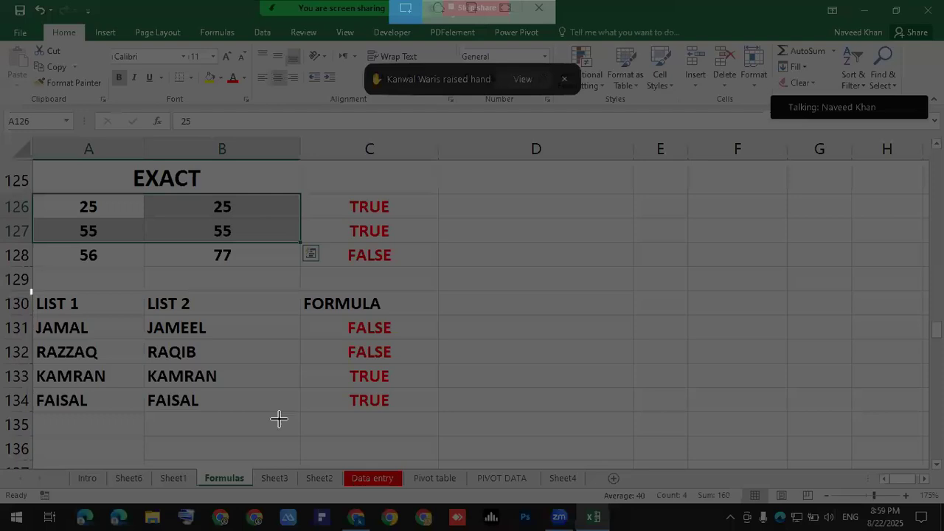
drag(30, 288, 281, 414)
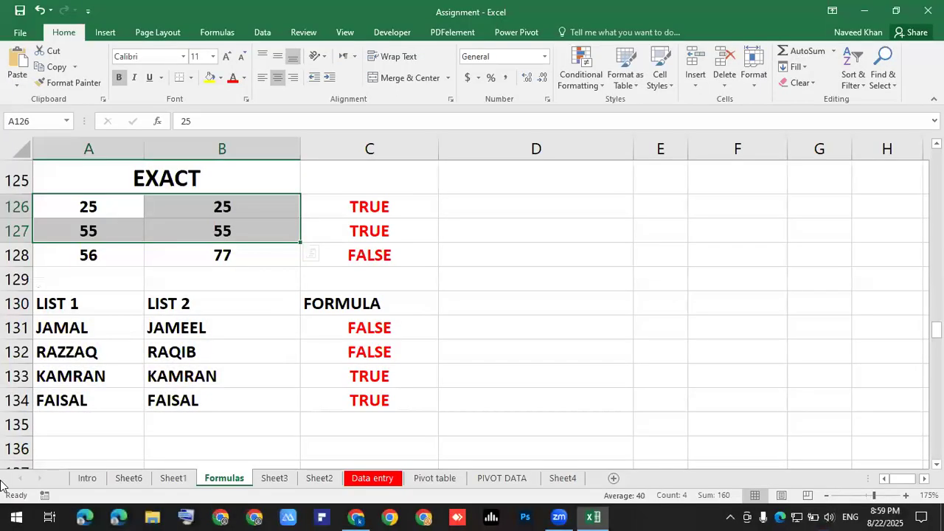
key(super)
key(super)
text(sn)
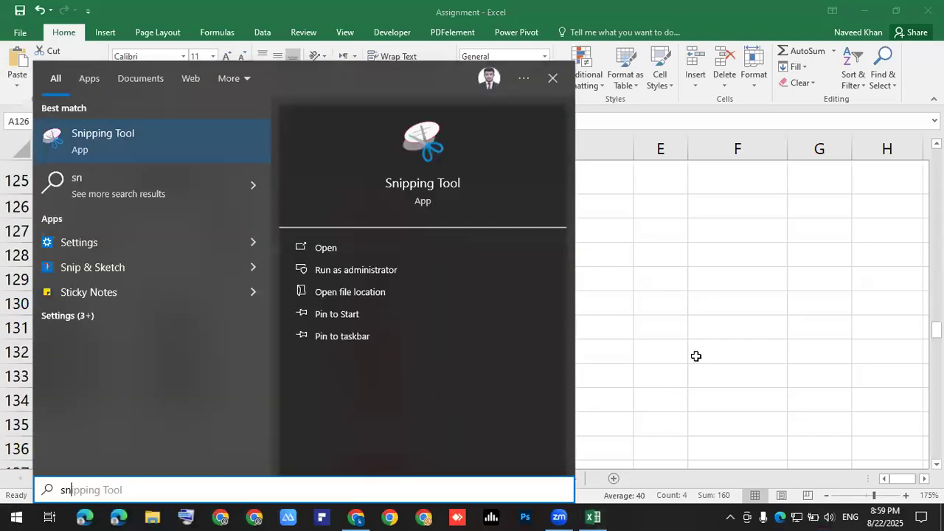
key(Escape)
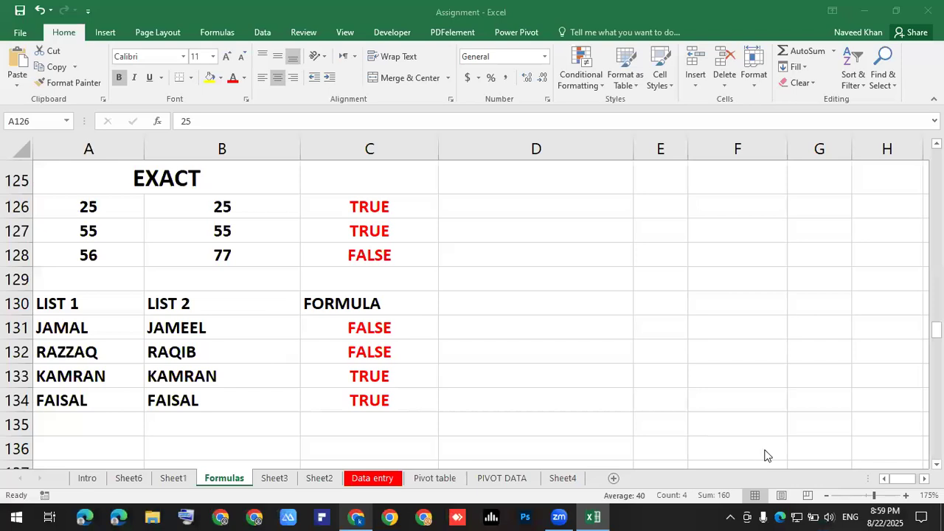
Switch back to the ChatGPT page in Chrome.
key(alt+Tab)
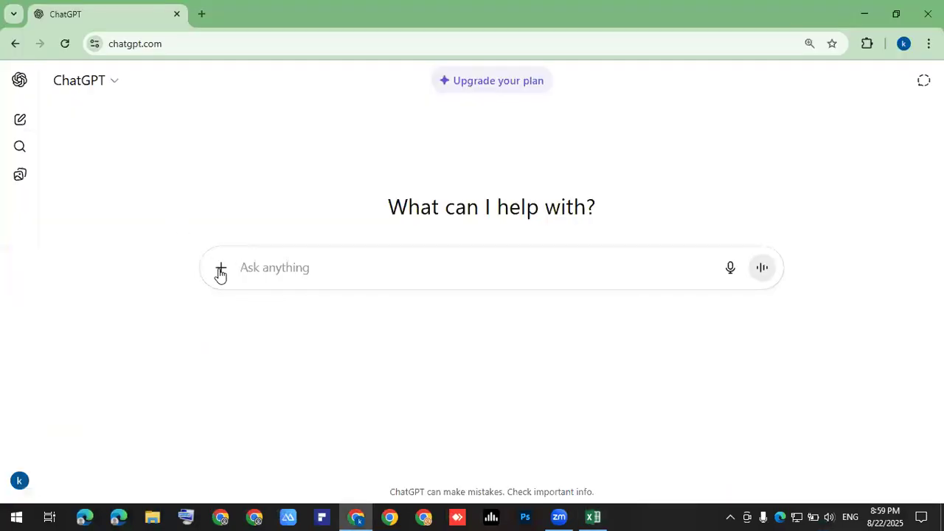
click(220, 270)
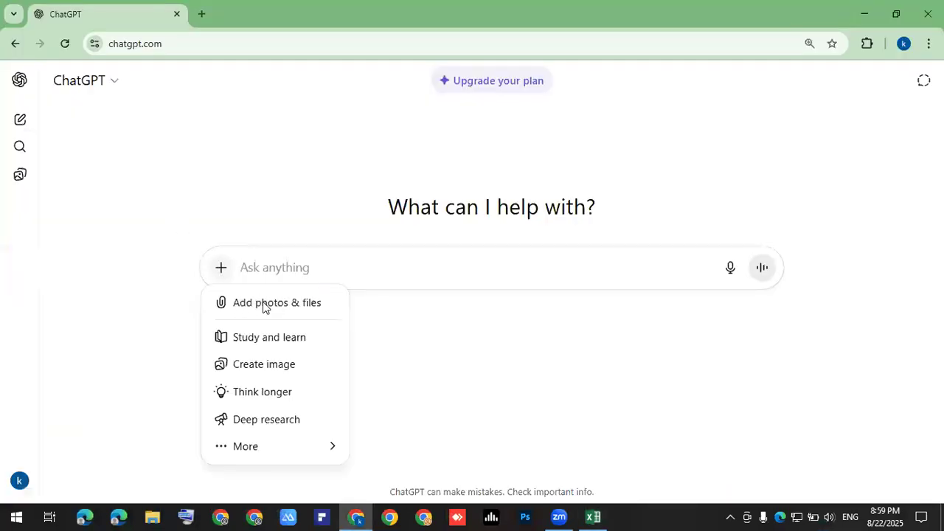
click(62, 136)
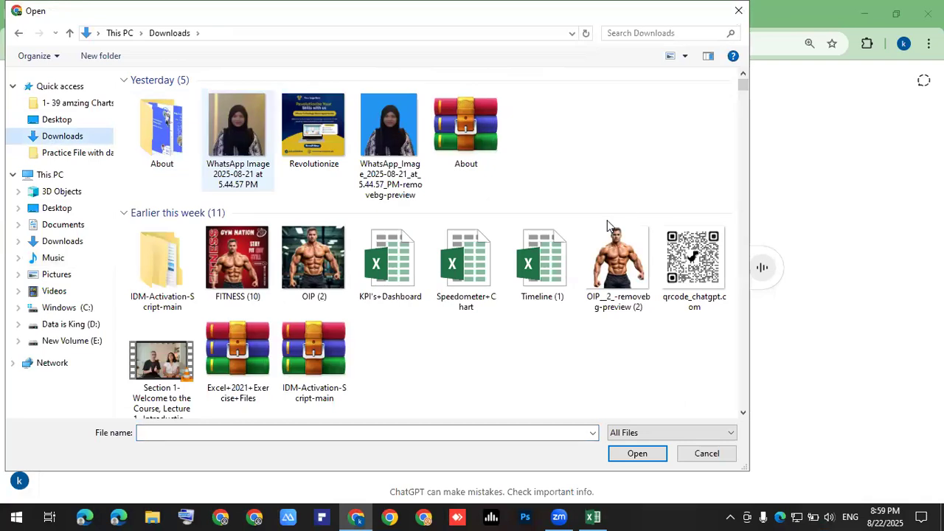
key(Escape)
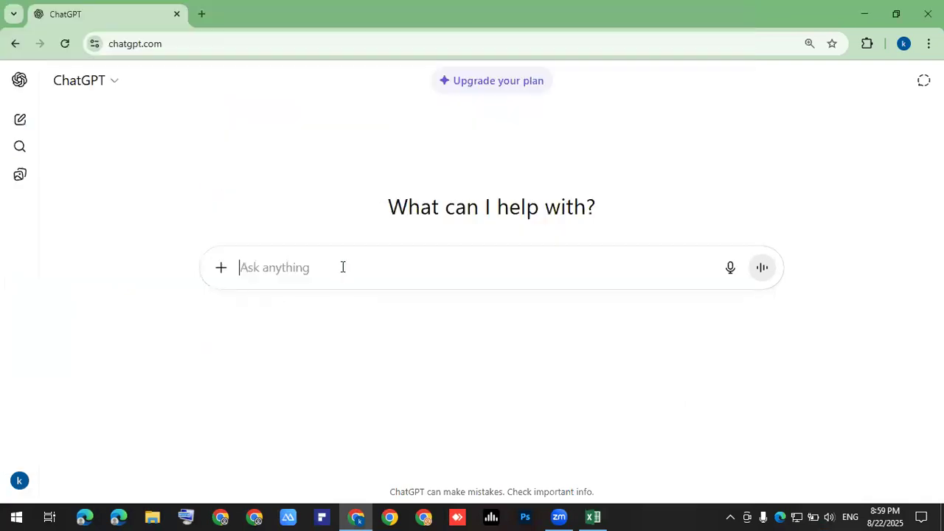
Paste the captured screenshot of the two lists into the ChatGPT message.
right_click(374, 348)
click(373, 346)
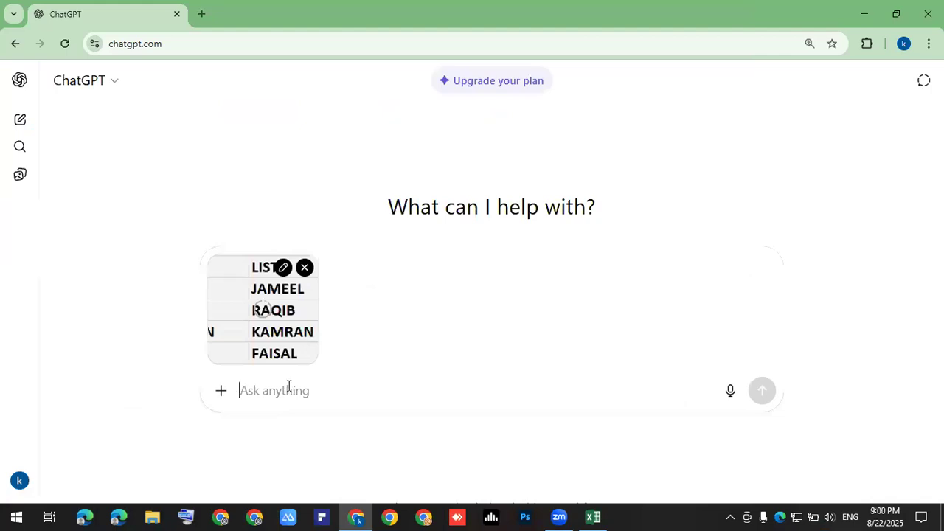
Send the prompt "hello i want to take out the difference between columns and highlight the difference" with the attached image.
text(hel)
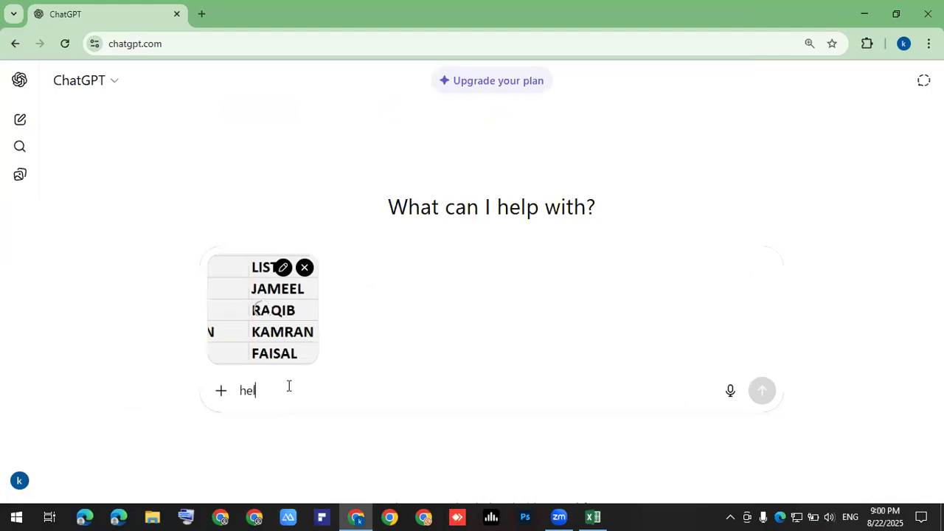
text(lo i wena)
key(BackSpace)
key(BackSpace)
text(nt take)
key(BackSpace)
key(BackSpace)
key(BackSpace)
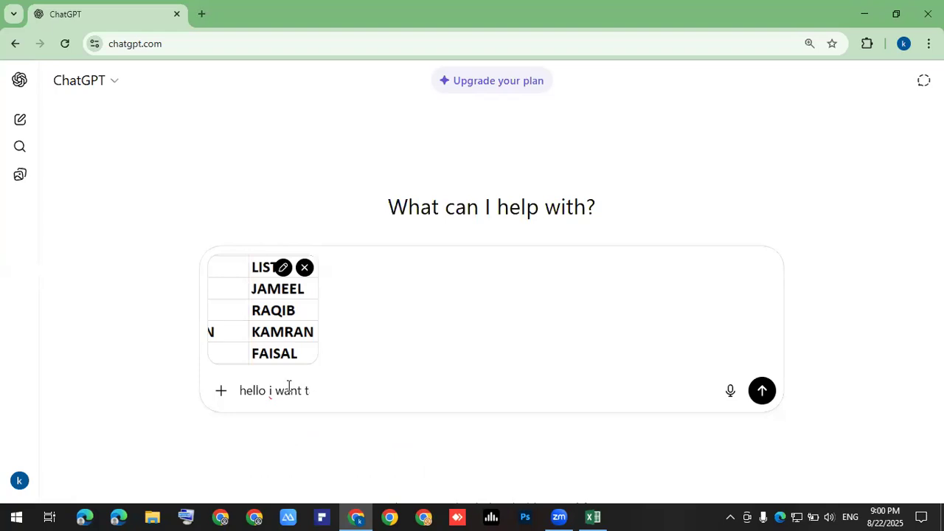
text(hight the)
key(BackSpace)
key(BackSpace)
key(BackSpace)
key(BackSpace)
key(BackSpace)
key(BackSpace)
key(BackSpace)
key(BackSpace)
key(BackSpace)
text(to ta)
text(ke a)
key(BackSpace)
text(out the differe)
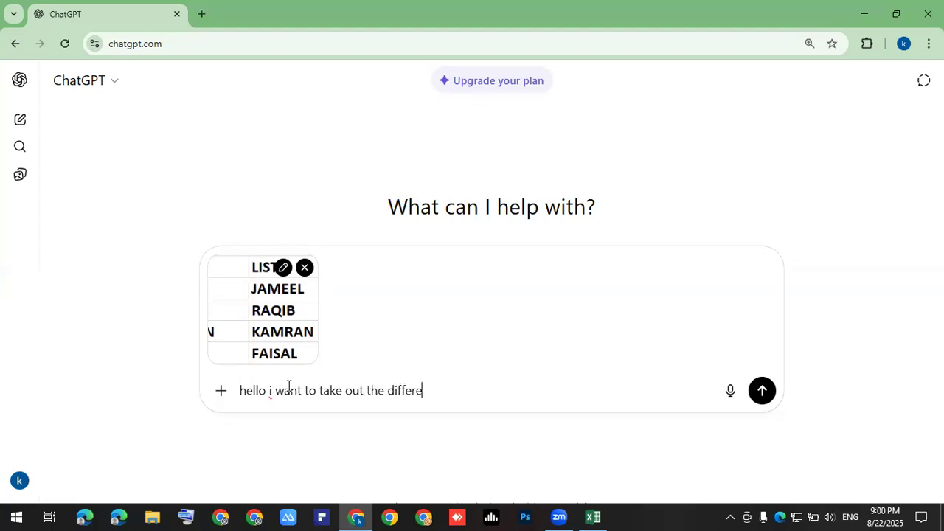
text(nce between columns and hi)
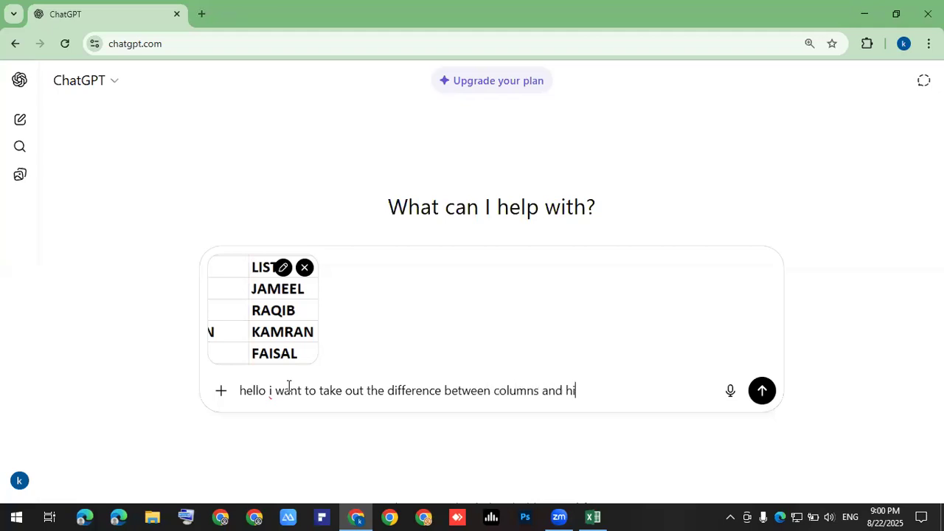
text(ghlight the3 difference)
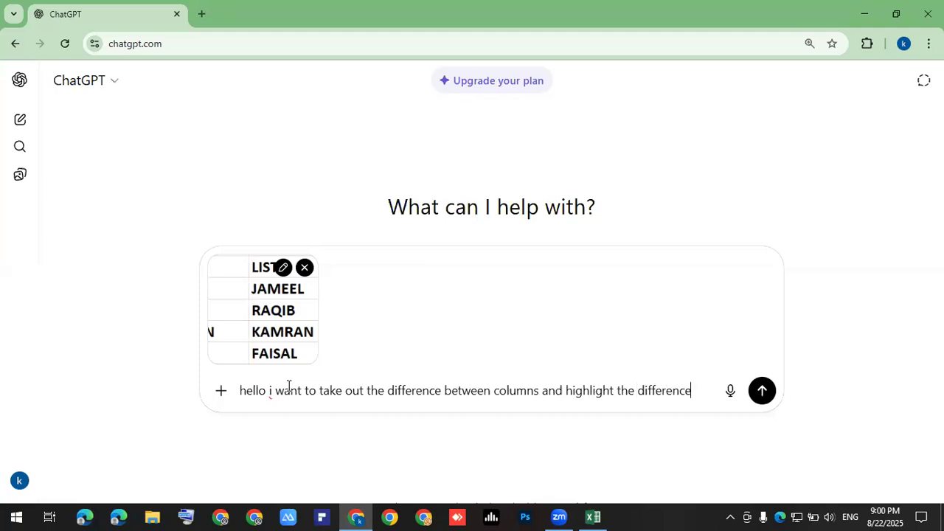
key(Return)
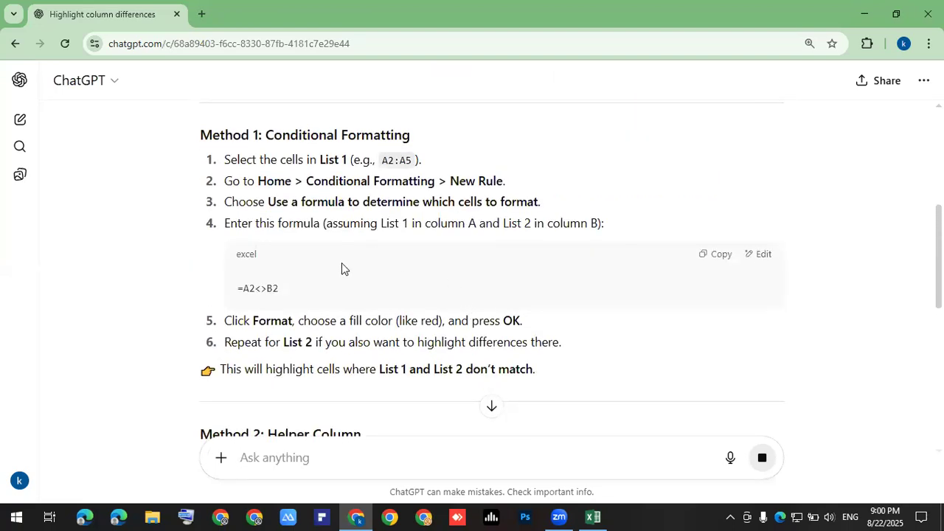
Read through the reply's suggested Excel methods for comparing List 1 with List 2 and highlighting the differences.
scroll(375, 288, down, 5)
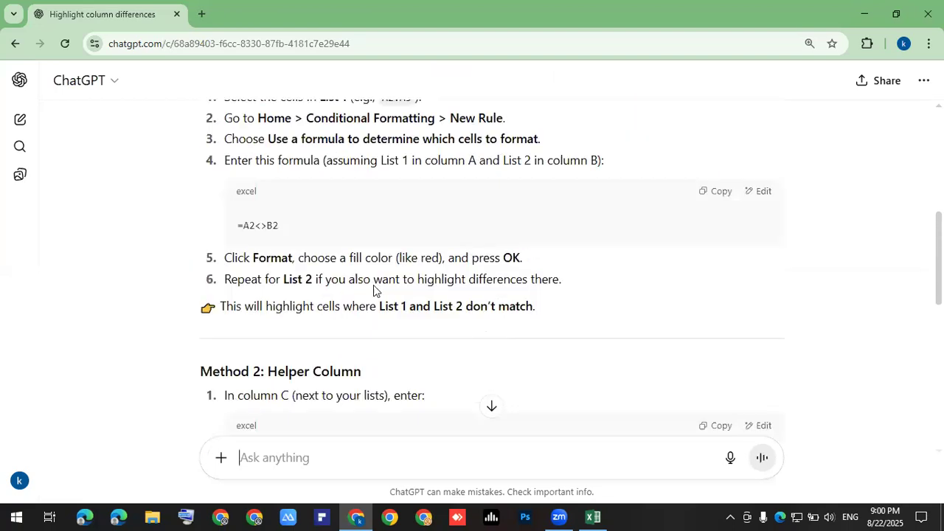
scroll(376, 289, down, 3)
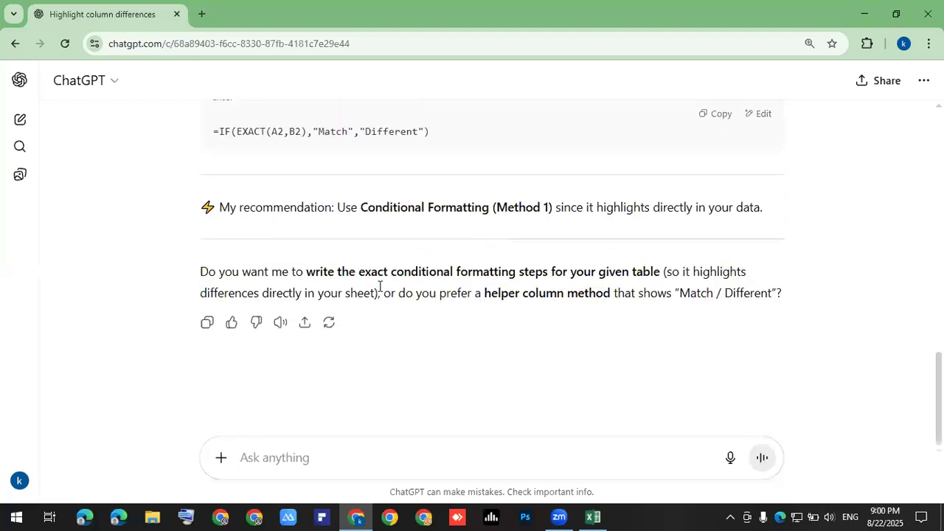
scroll(380, 288, up, 5)
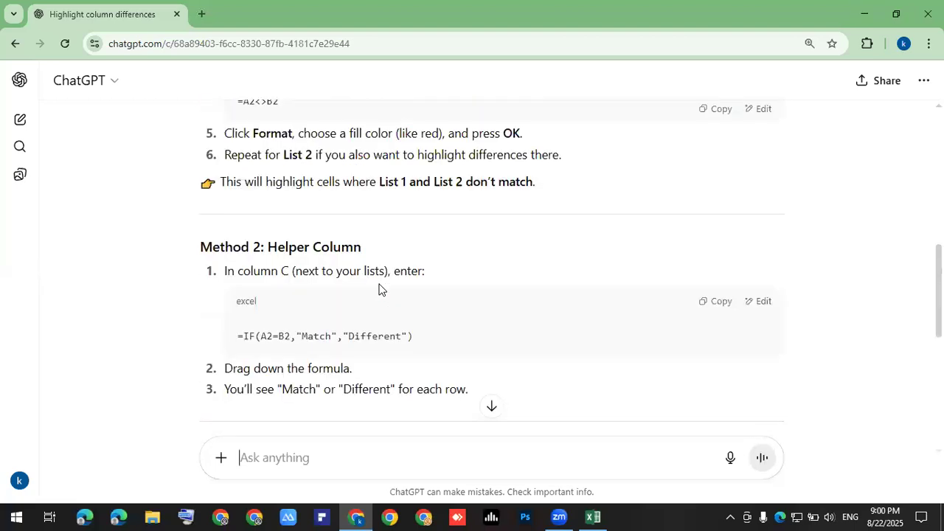
scroll(379, 288, up, 3)
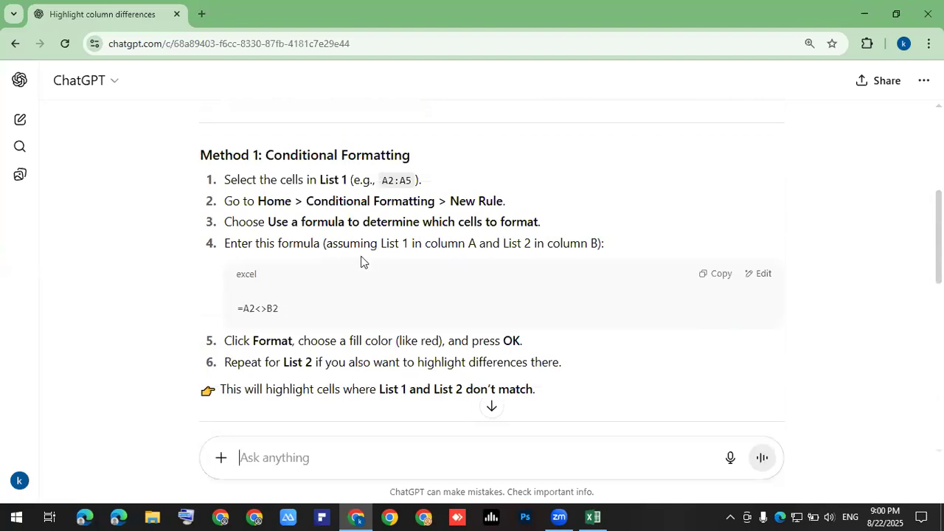
scroll(361, 261, up, 1)
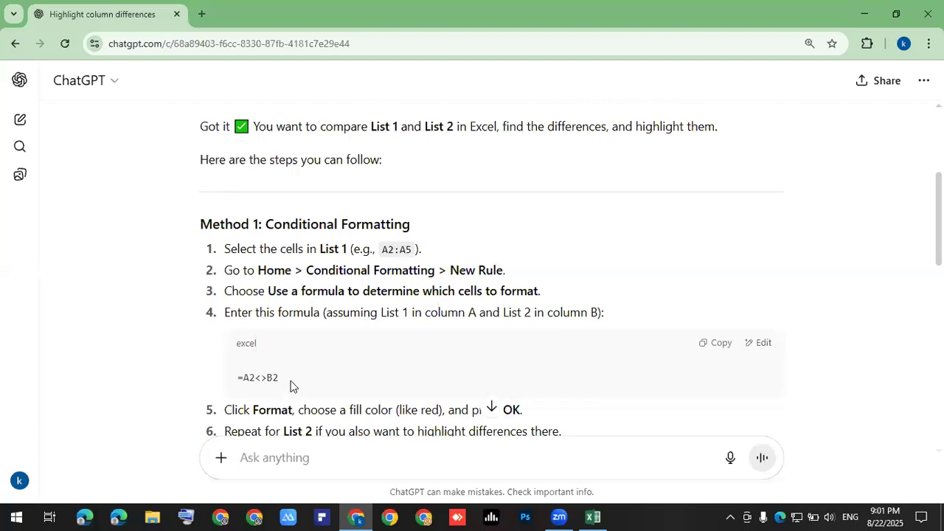
scroll(440, 354, down, 1)
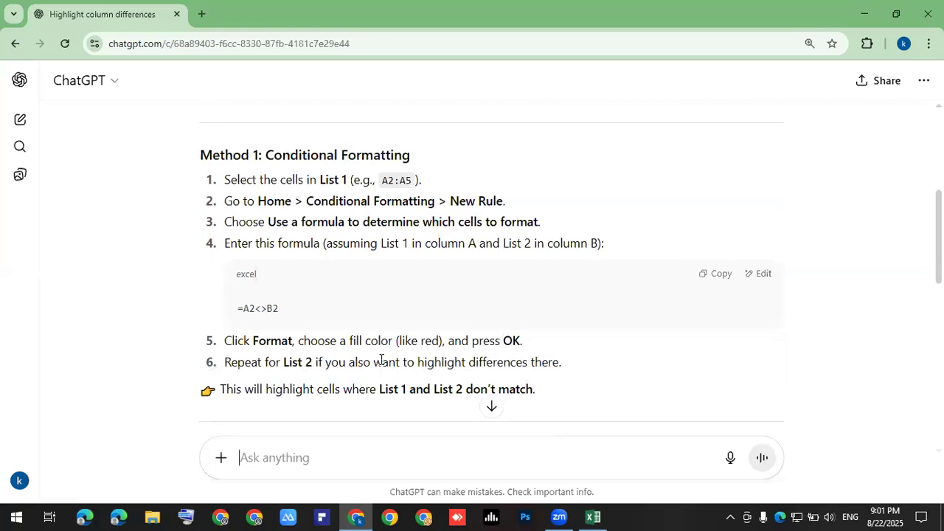
scroll(395, 360, down, 3)
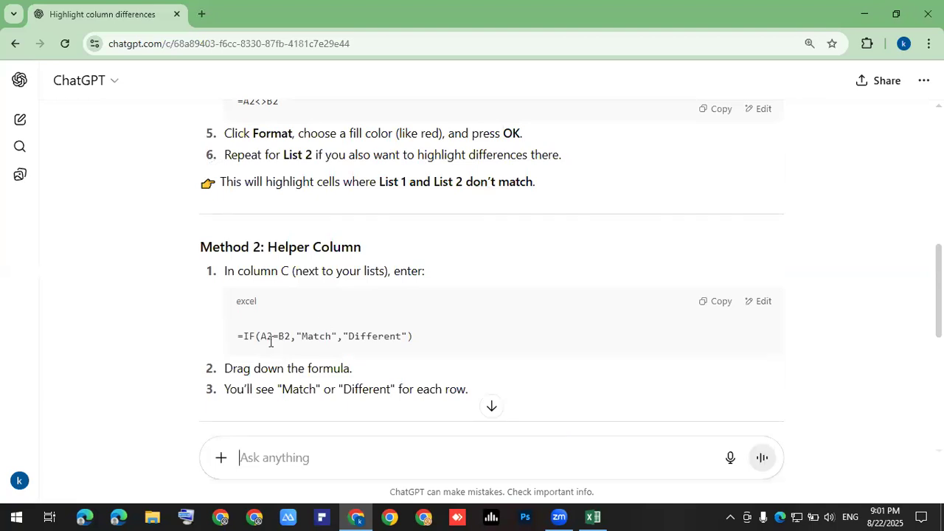
scroll(324, 342, down, 1)
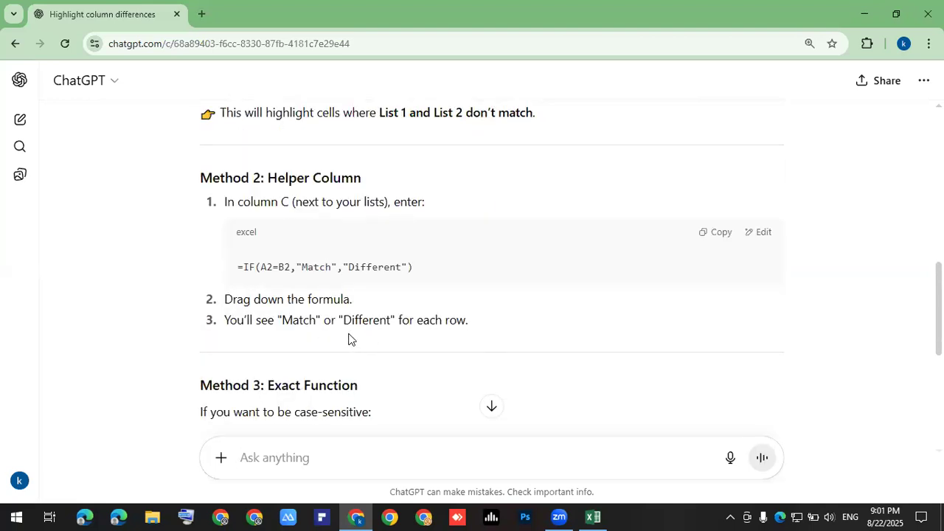
Switch to Excel and select the List 1 entries in A131:A134, checking them against ChatGPT's Method 1 instructions.
scroll(352, 338, up, 4)
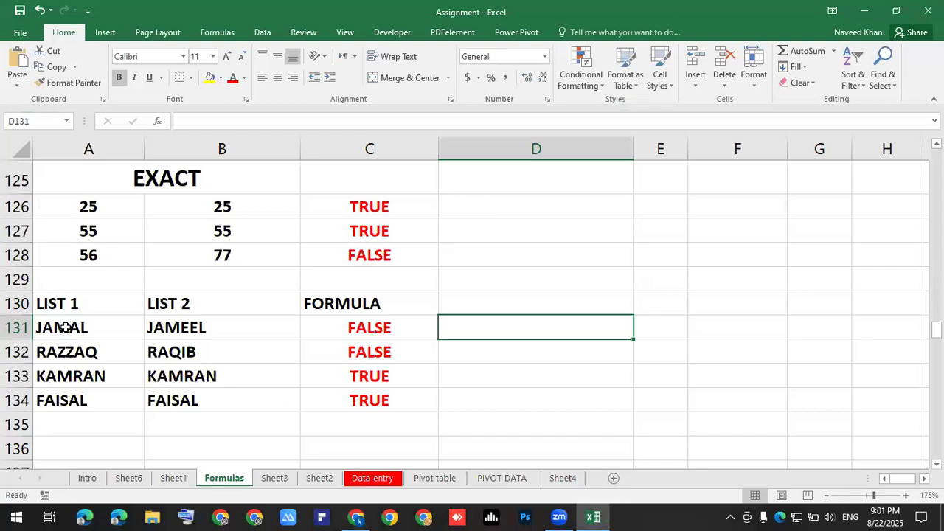
click(65, 327)
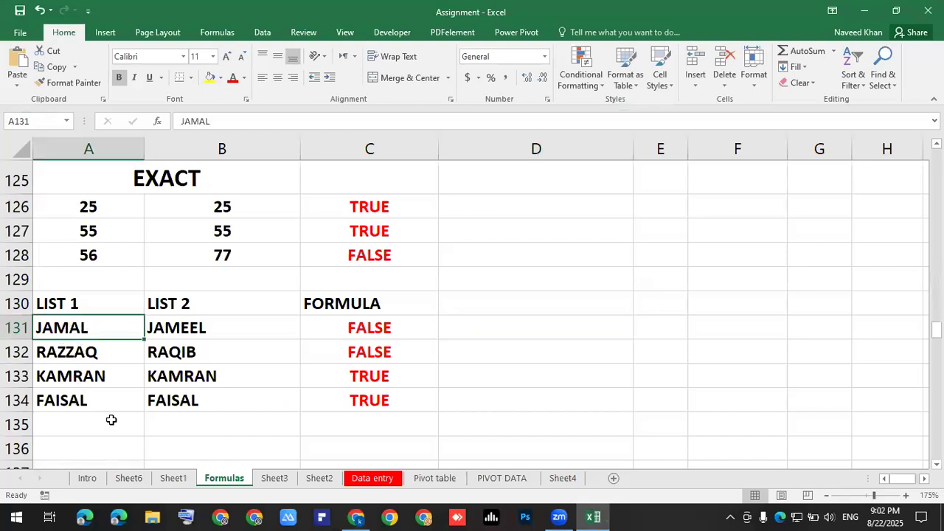
key(ctrl+shift+Down)
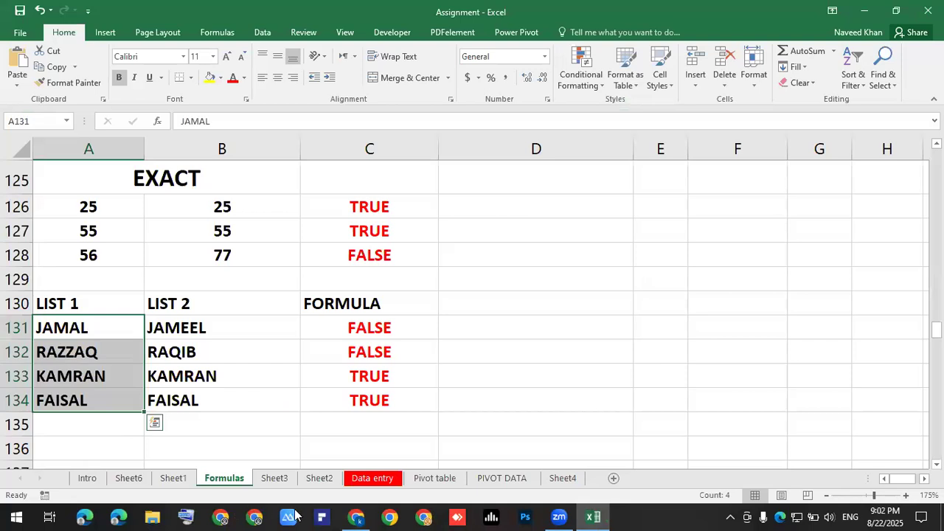
click(356, 517)
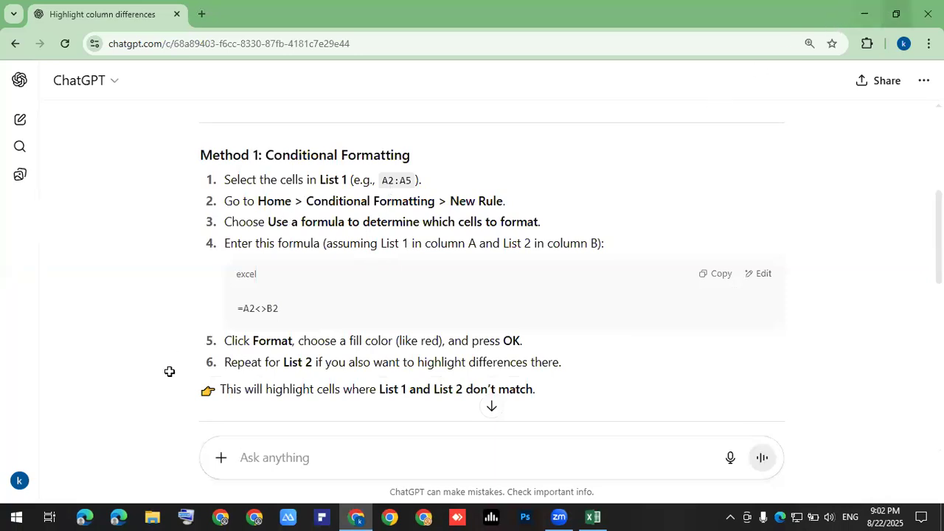
click(864, 13)
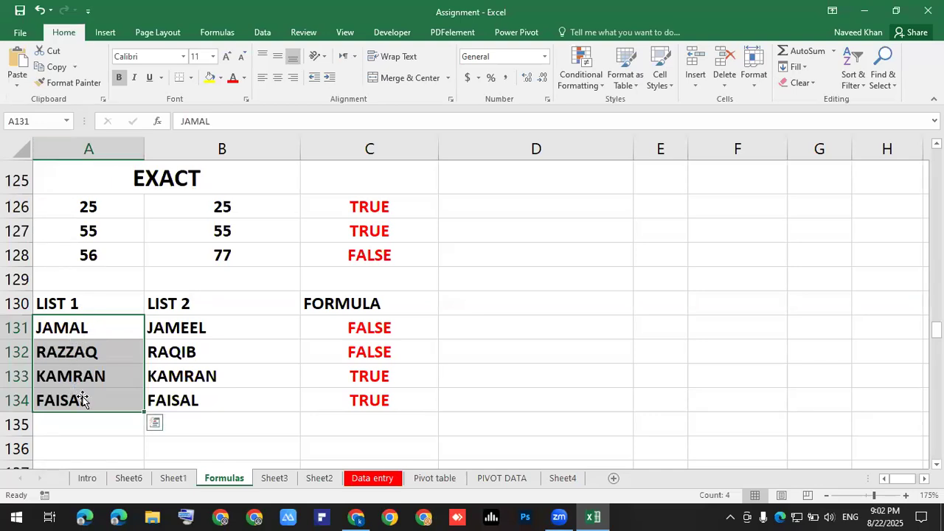
click(80, 399)
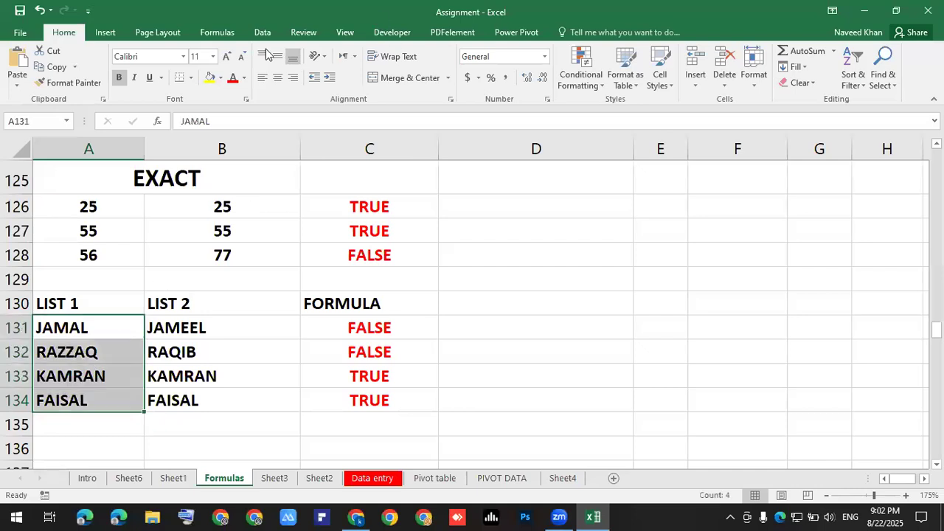
Create a formula-based conditional formatting rule for A131:A134 using =A2<>B2 copied from the ChatGPT reply.
click(595, 85)
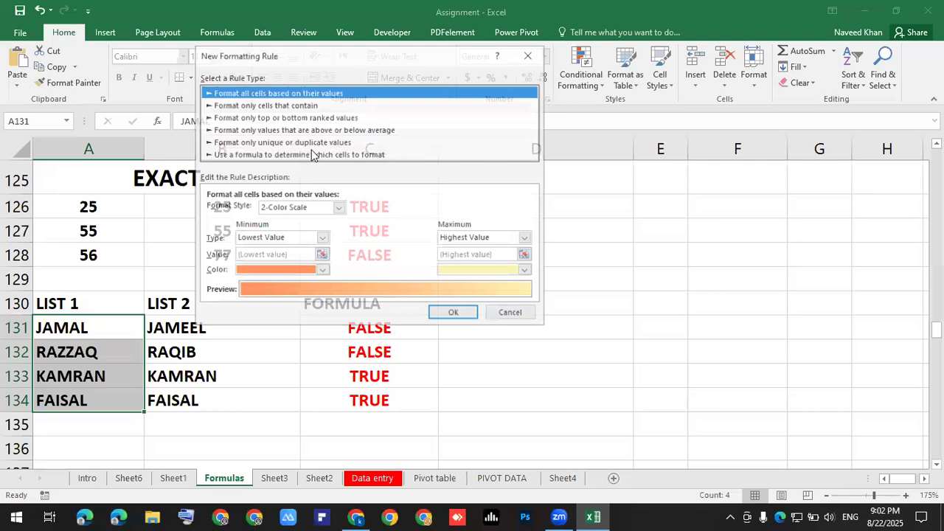
click(325, 155)
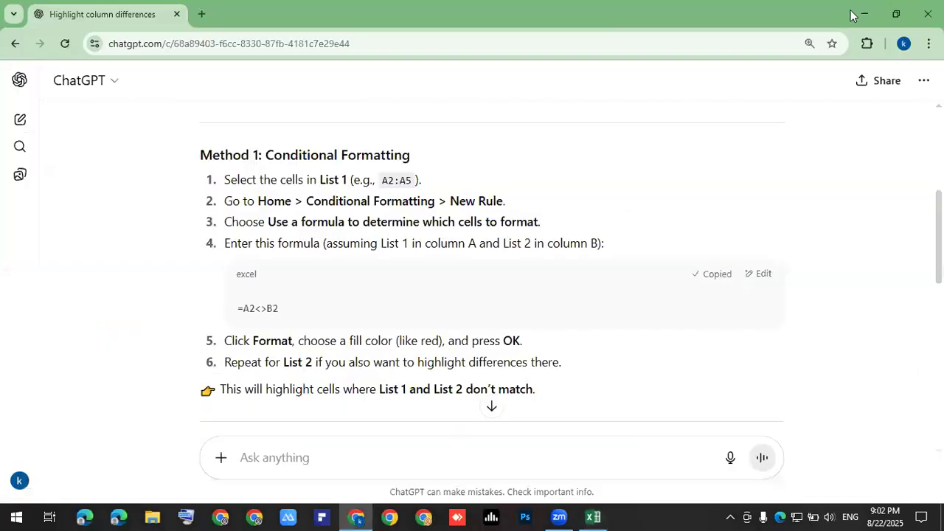
key(alt+Tab)
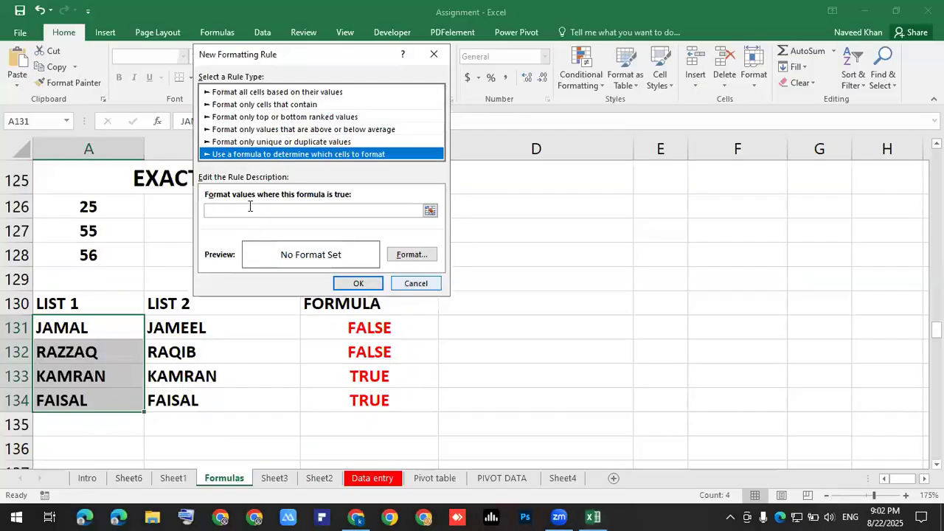
click(249, 210)
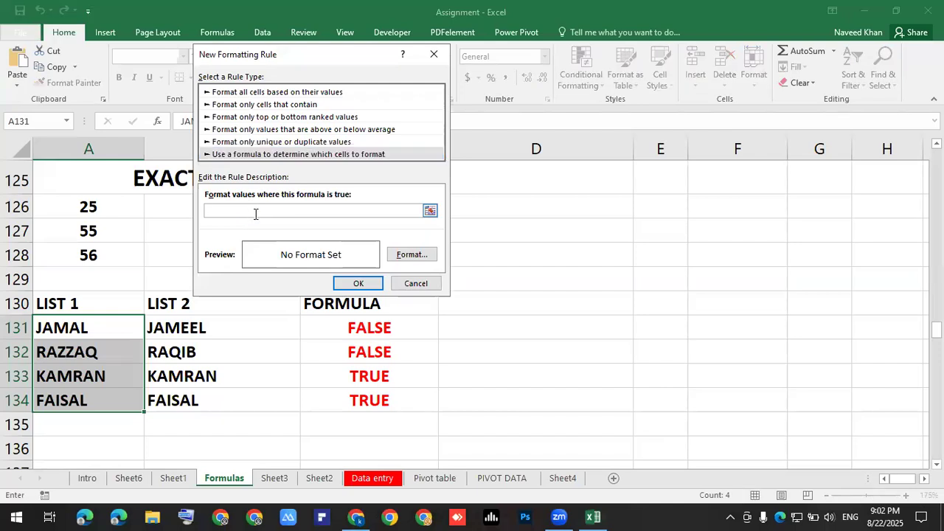
text(=A2<>B2)
Give the rule a bold font and a yellow fill, and apply it to the List 1 cells.
click(402, 255)
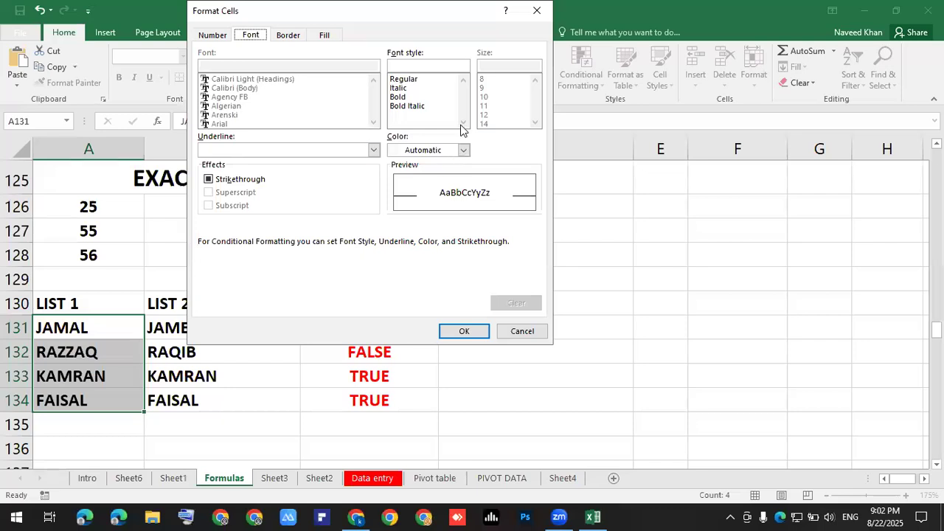
click(405, 97)
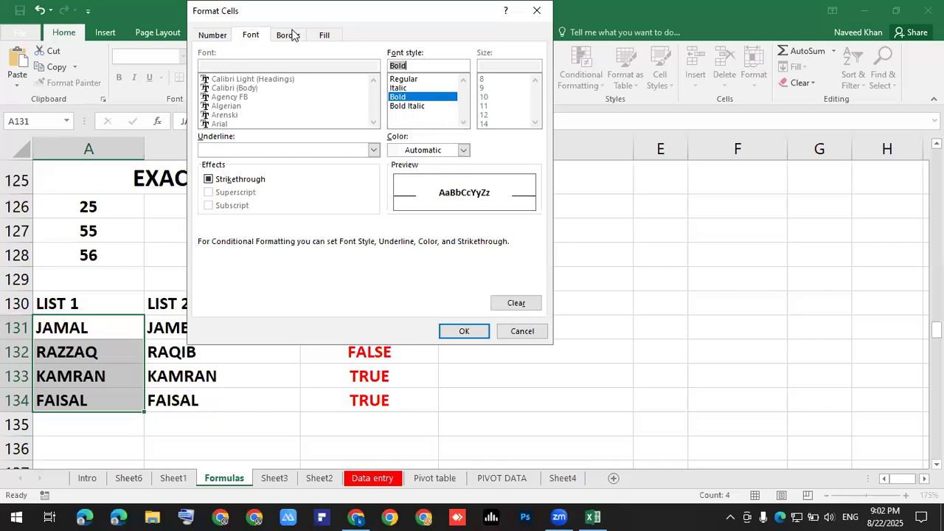
key(ctrl+Tab)
key(ctrl+Tab)
click(248, 170)
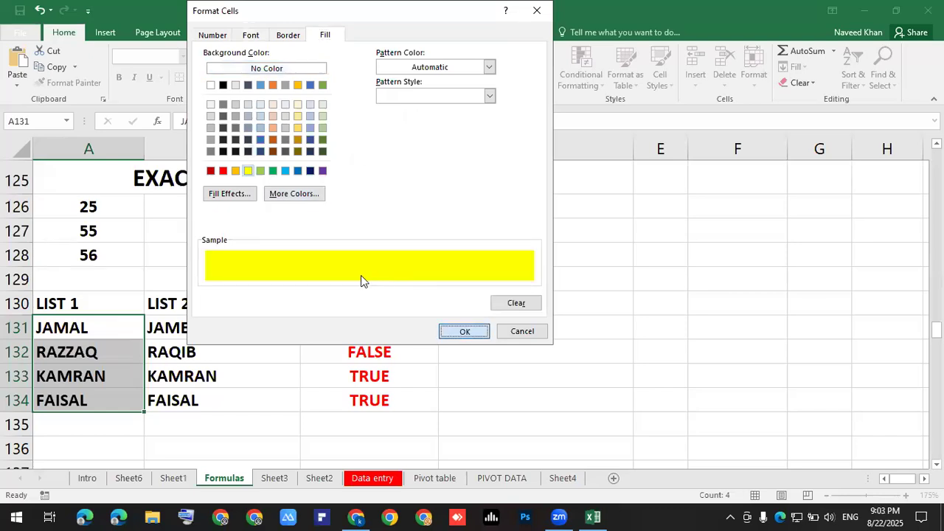
key(Return)
key(Return)
click(509, 295)
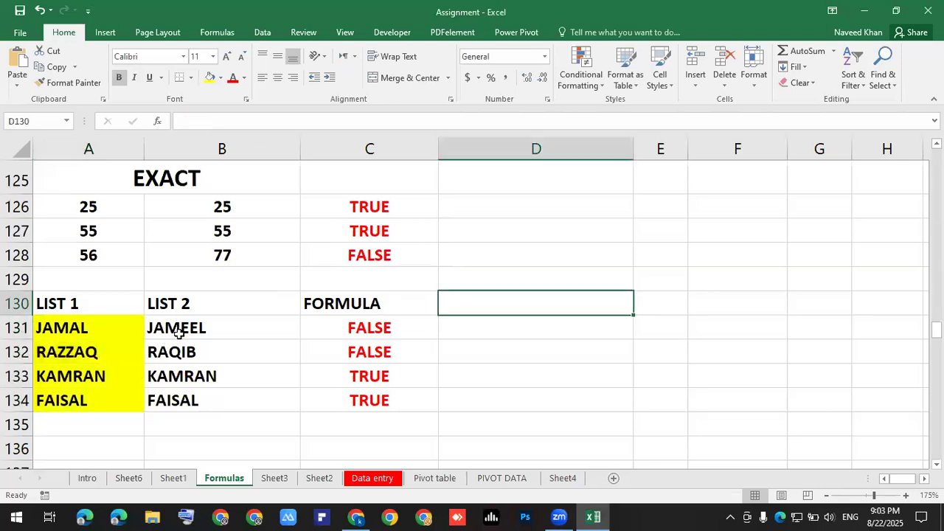
drag(177, 328, 177, 402)
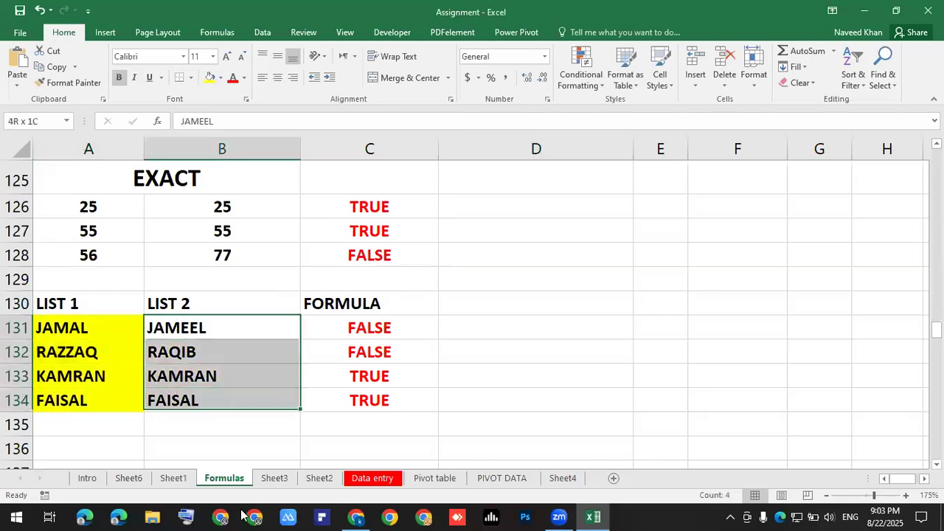
click(357, 517)
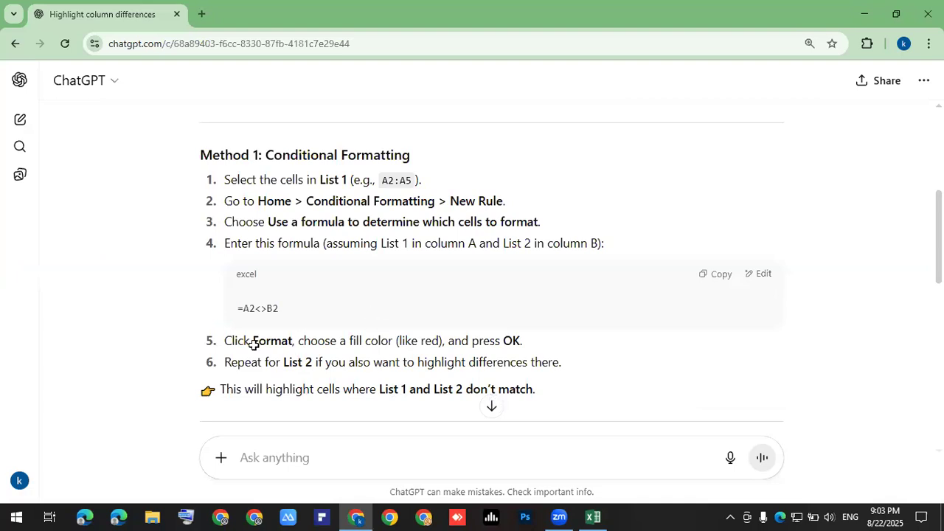
key(alt+Tab)
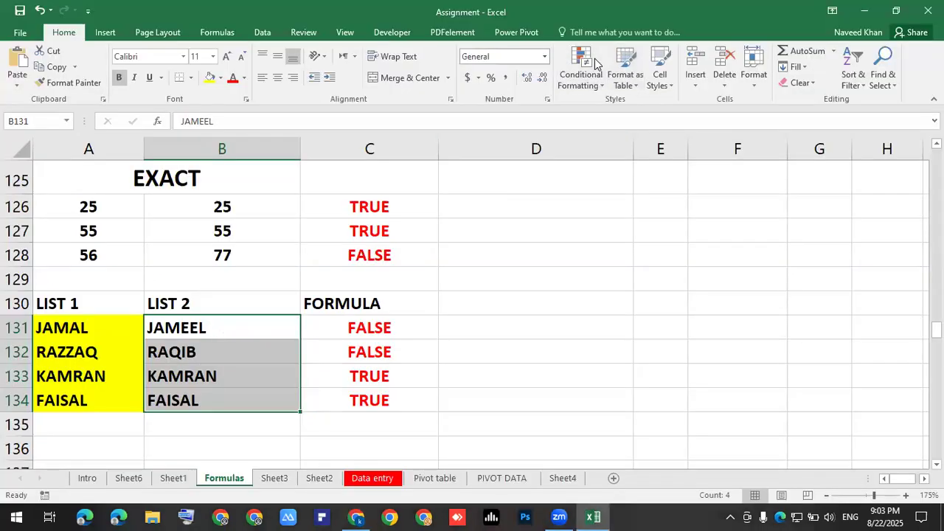
click(580, 71)
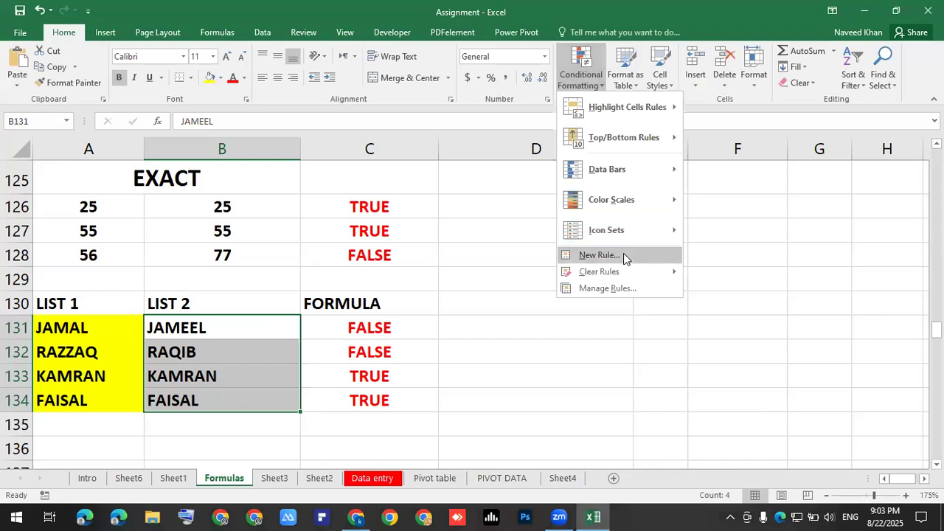
click(627, 253)
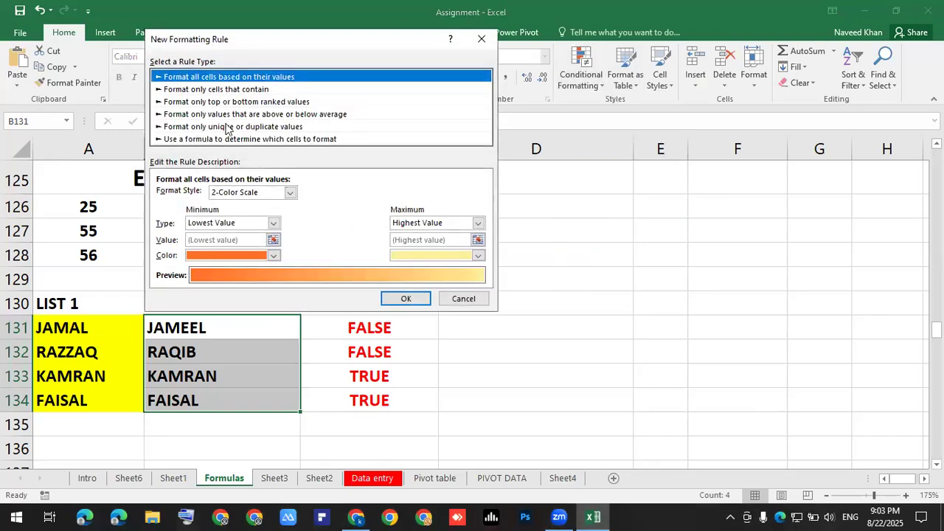
click(237, 140)
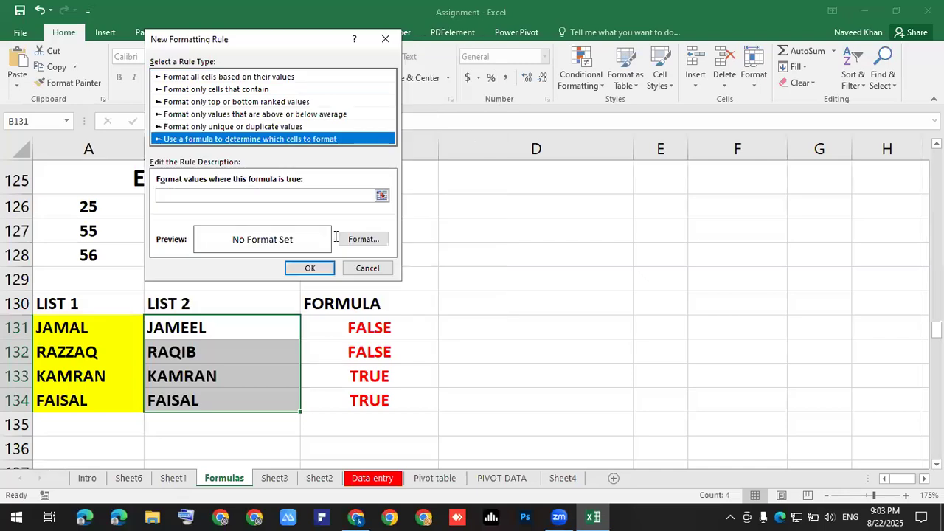
key(alt+Tab)
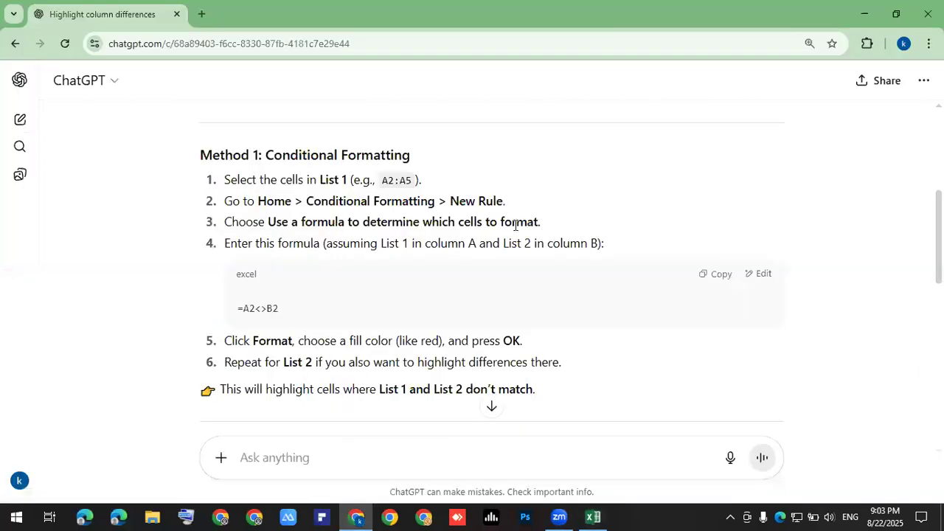
key(alt+Tab)
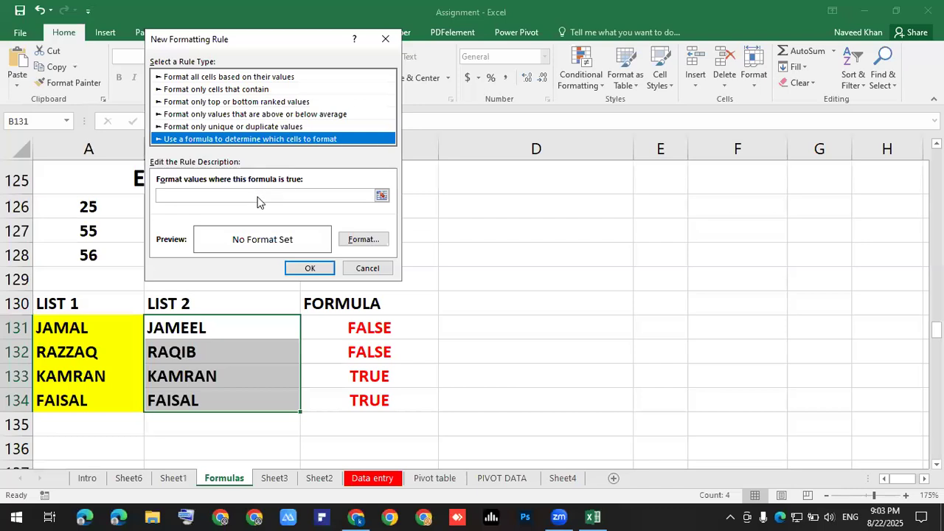
click(210, 196)
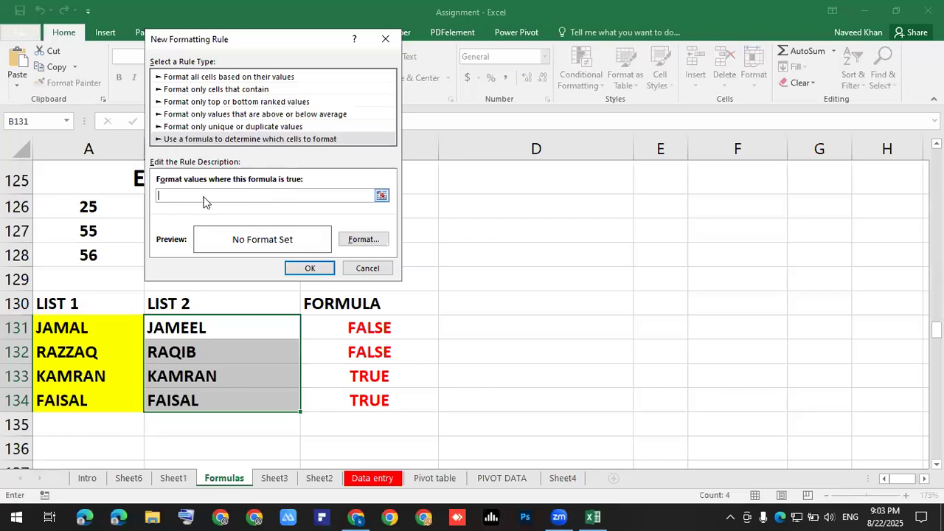
right_click(205, 199)
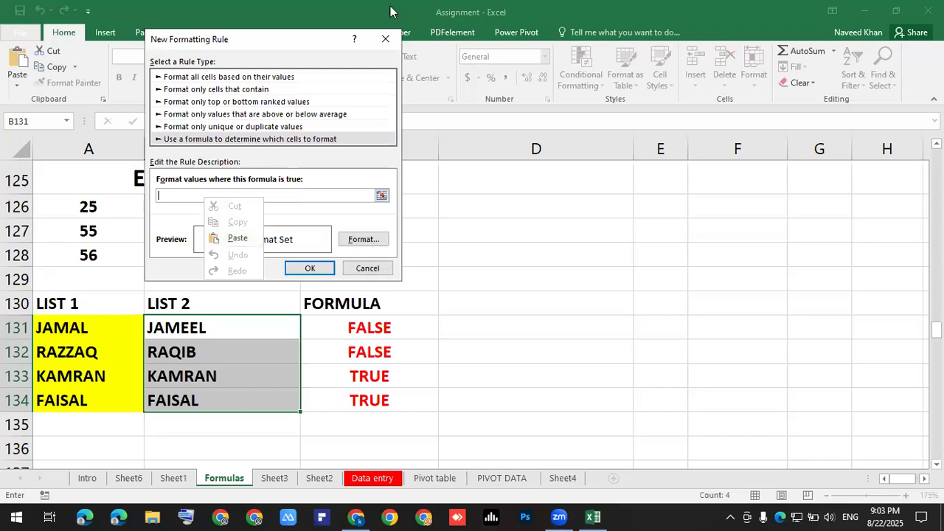
key(Escape)
click(310, 267)
Create another formula-based conditional formatting rule for A131:A134, adapting ChatGPT's formula to =a131<>b131.
drag(122, 327, 111, 402)
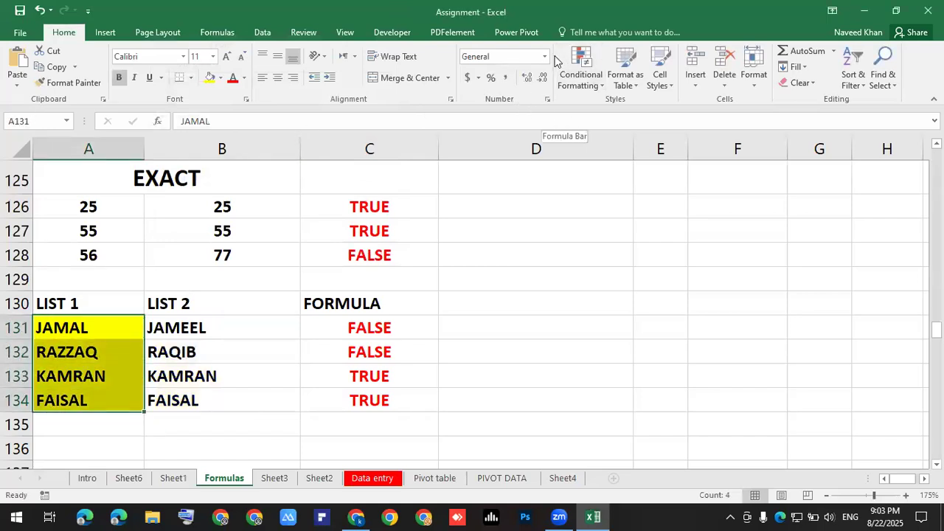
click(582, 80)
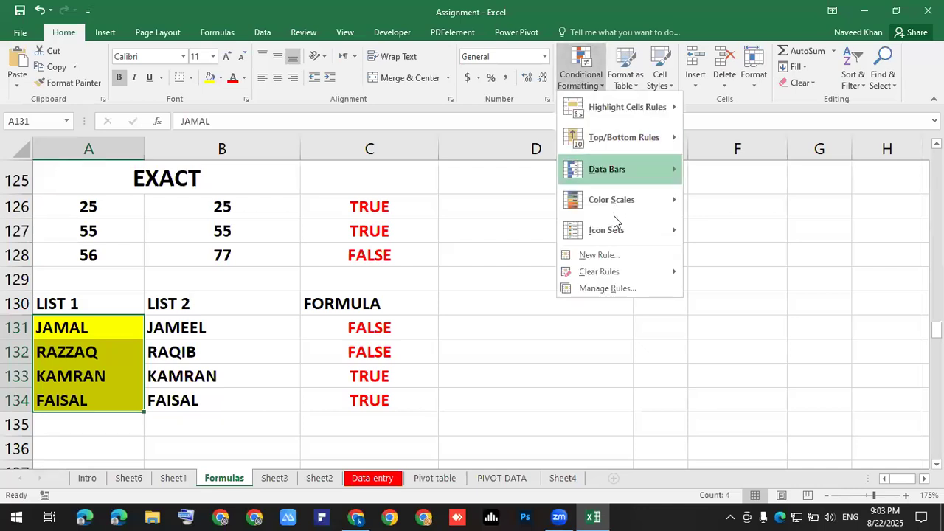
click(455, 191)
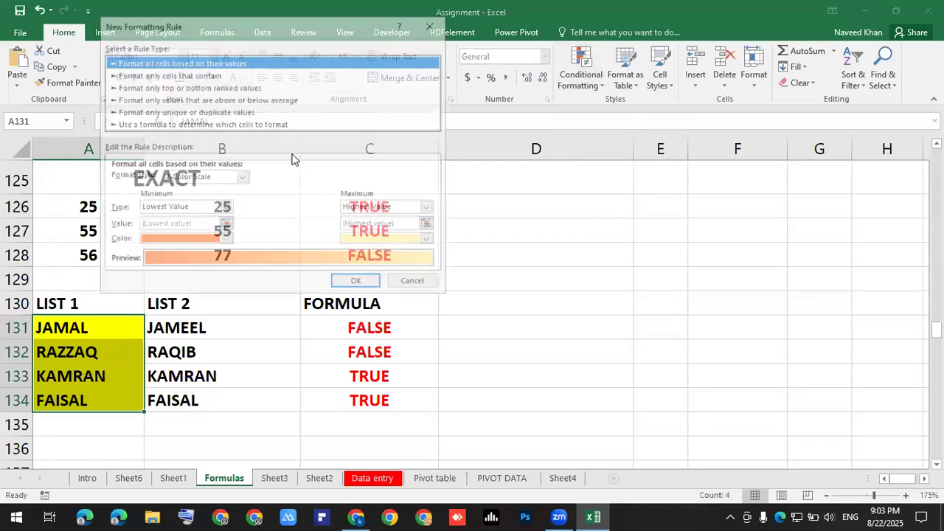
click(254, 122)
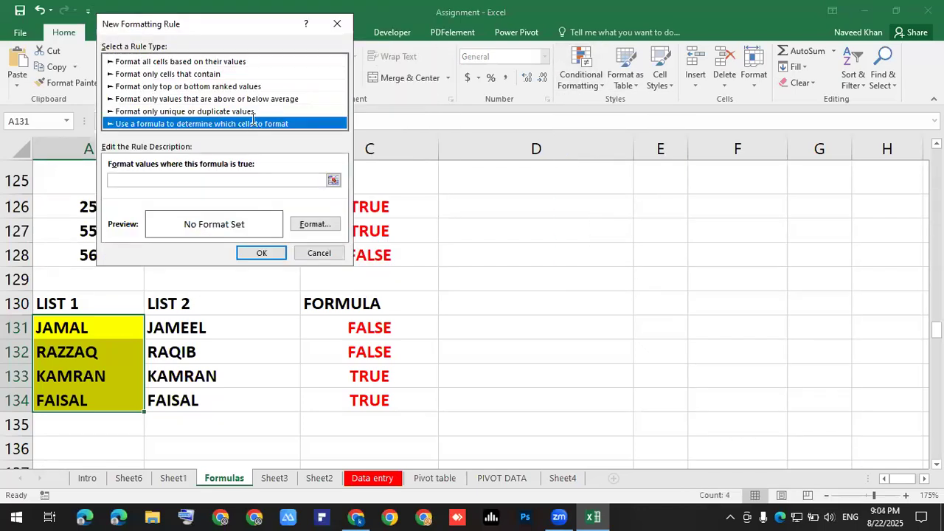
click(244, 180)
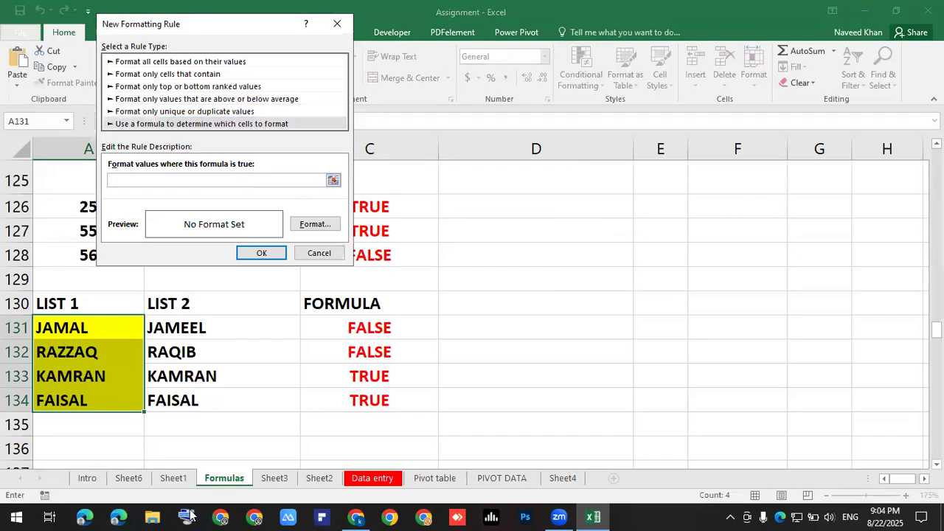
click(357, 518)
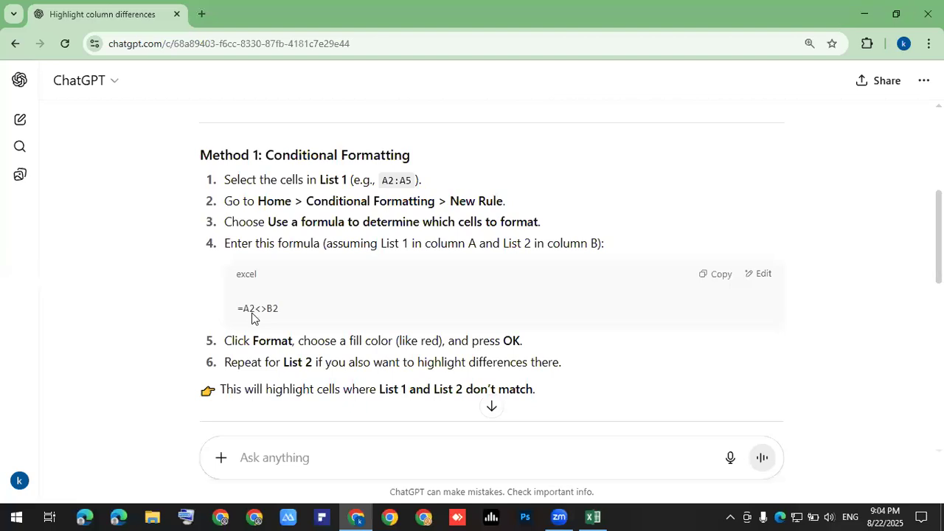
click(868, 14)
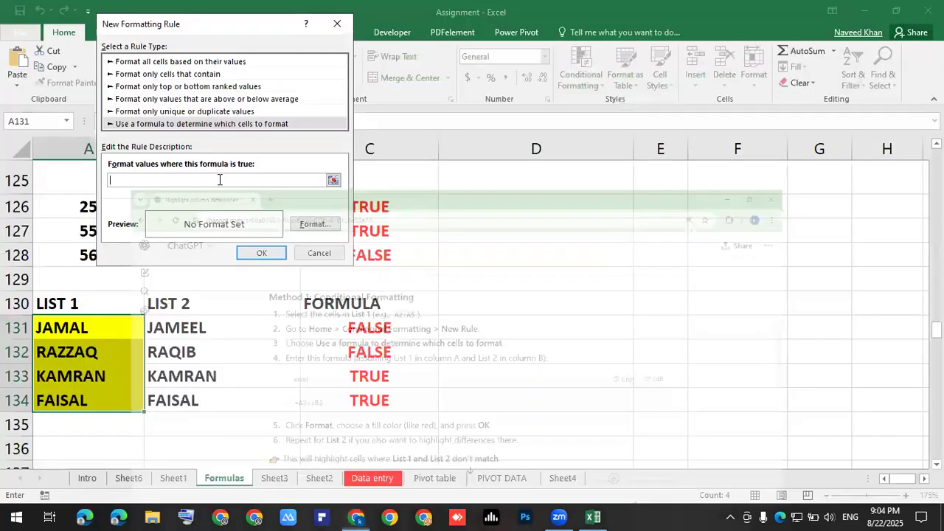
text(=)
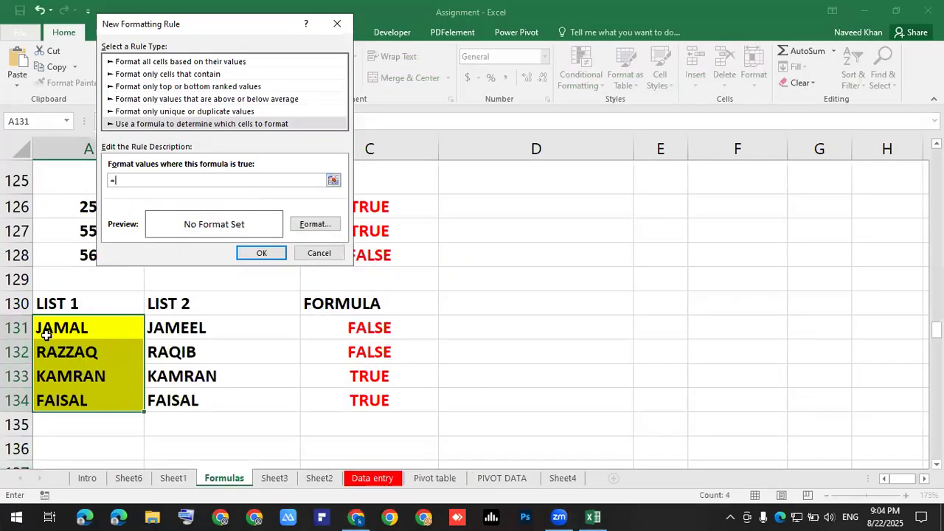
text(a131)
text(<>b131)
Set the new rule's format to a yellow fill and apply it to the List 1 cells.
click(310, 225)
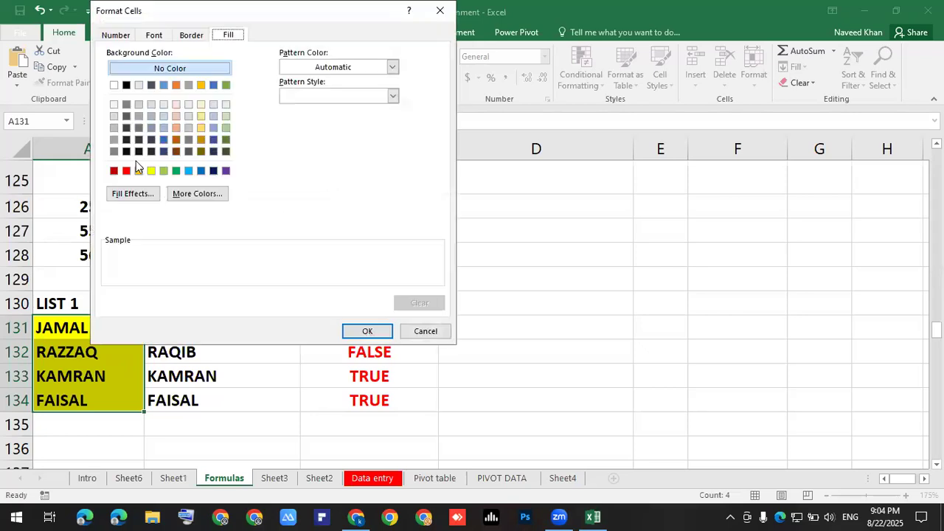
click(151, 171)
click(362, 331)
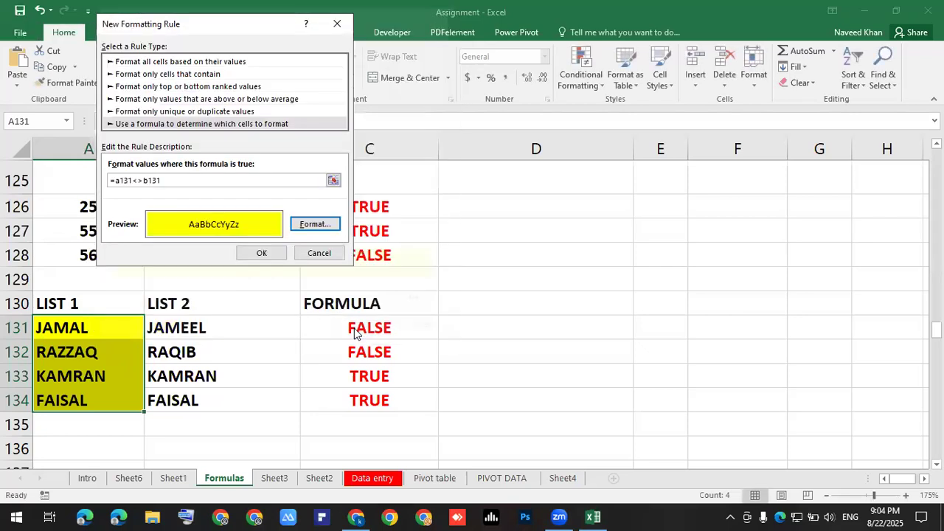
click(260, 249)
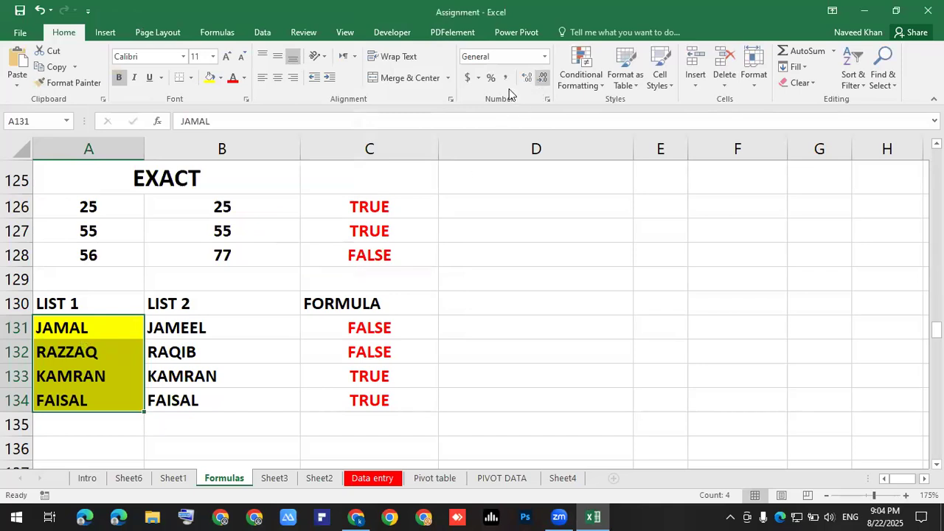
Start a formula-based conditional formatting rule for the List 2 cells B131:B134.
drag(204, 328, 202, 398)
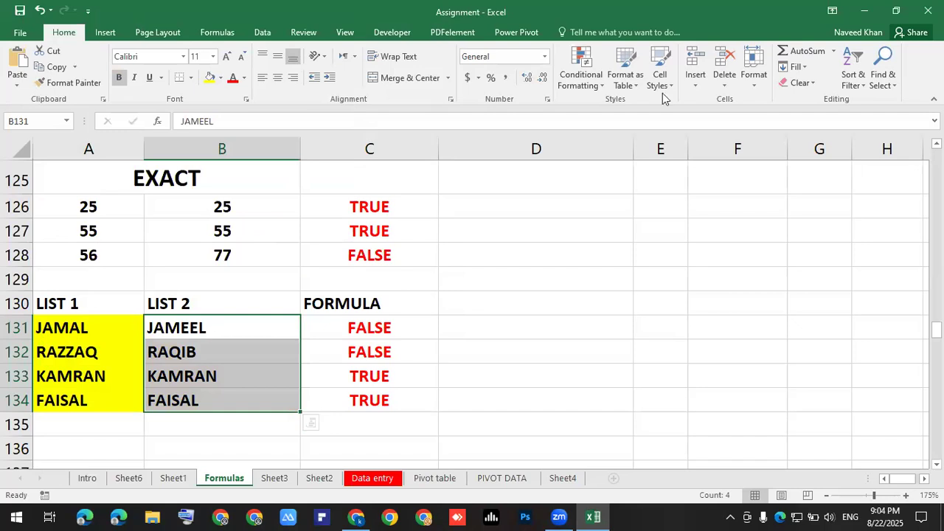
click(588, 88)
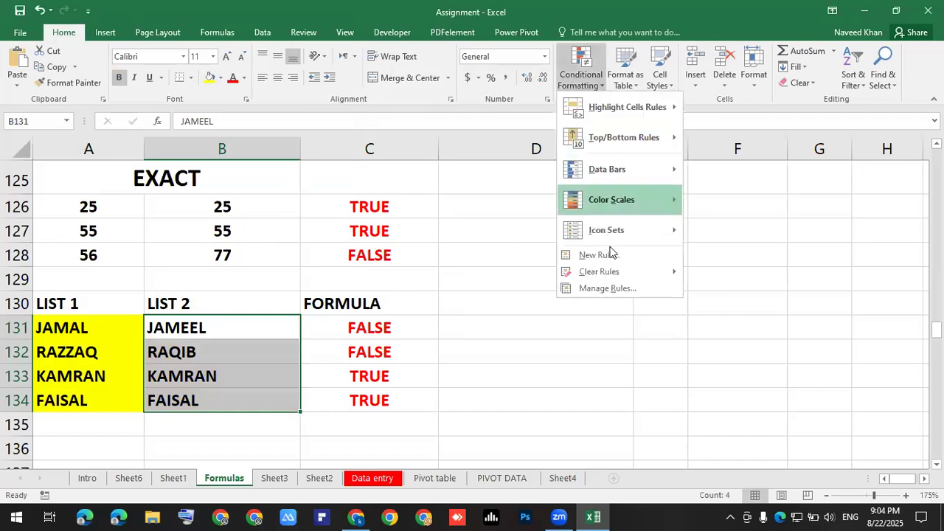
click(608, 255)
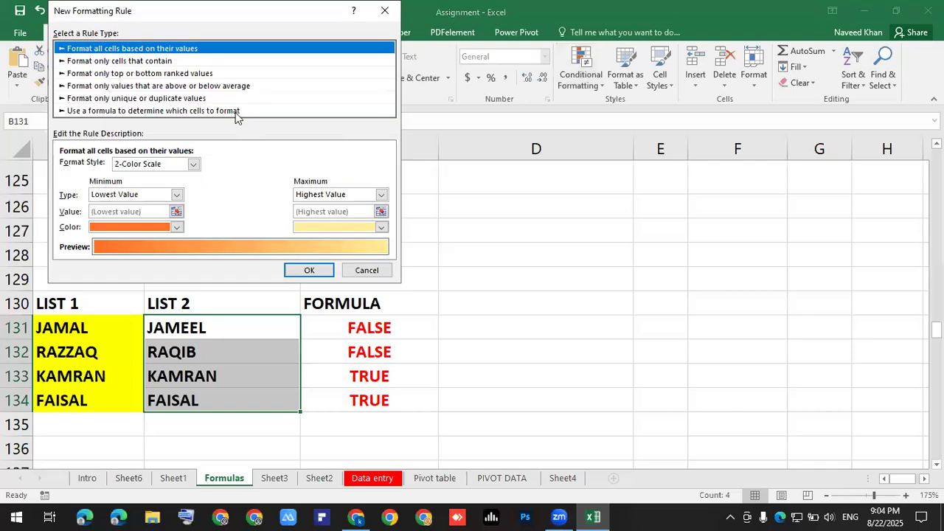
click(236, 112)
click(217, 165)
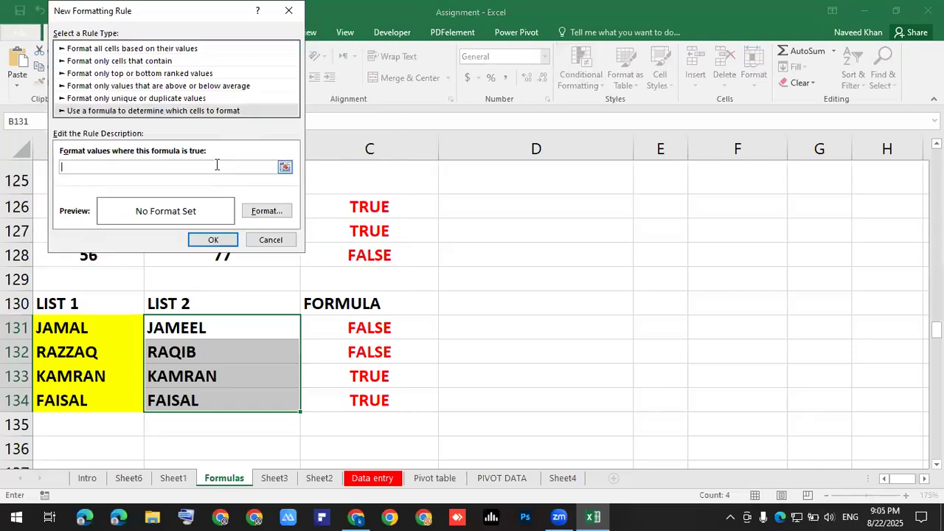
text(b131+)
key(Left)
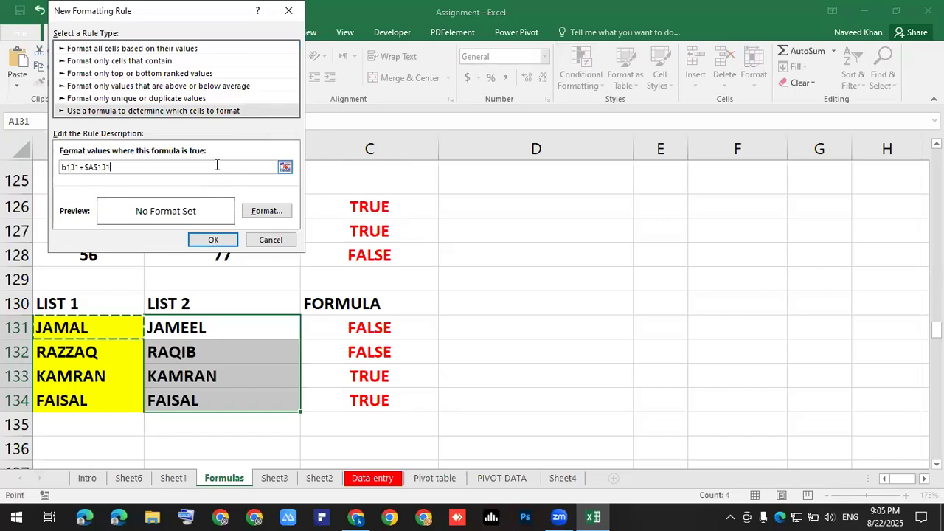
key(BackSpace)
key(BackSpace)
key(BackSpace)
key(BackSpace)
key(BackSpace)
key(BackSpace)
key(BackSpace)
key(BackSpace)
key(BackSpace)
key(BackSpace)
key(BackSpace)
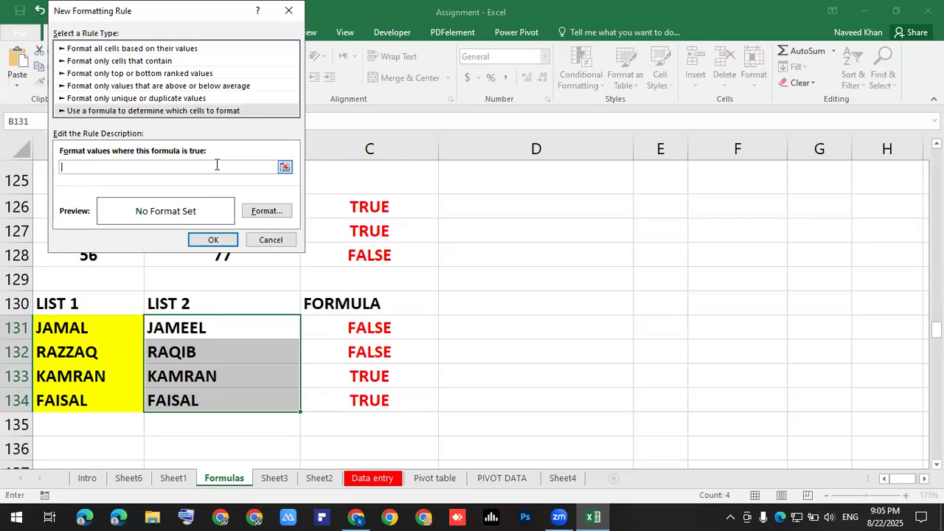
Enter =a131<>b131 as the formula of the List 2 formatting rule.
text(b131)
text(<>)
key(Left)
key(BackSpace)
key(BackSpace)
key(BackSpace)
key(BackSpace)
key(BackSpace)
key(BackSpace)
key(BackSpace)
text(a)
click(105, 167)
text(b131)
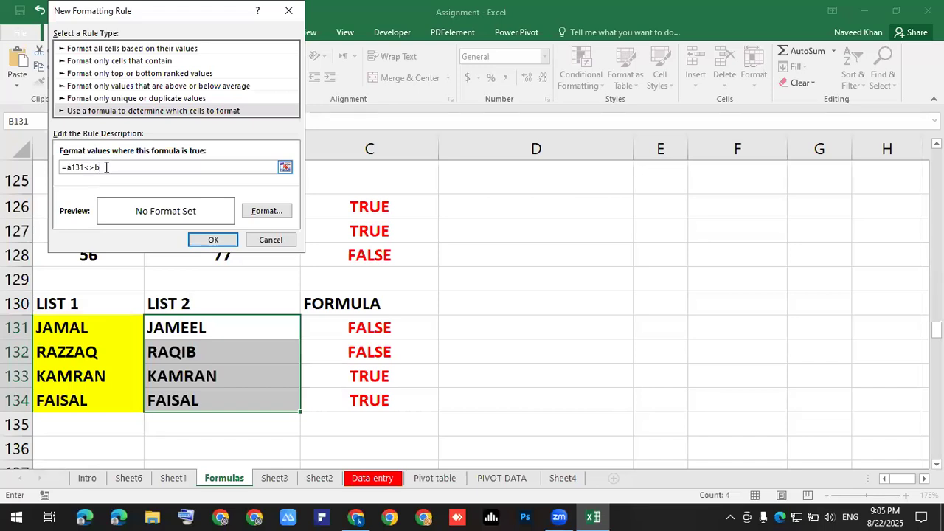
Give the List 2 rule a light green fill and apply it to B131:B134.
click(253, 210)
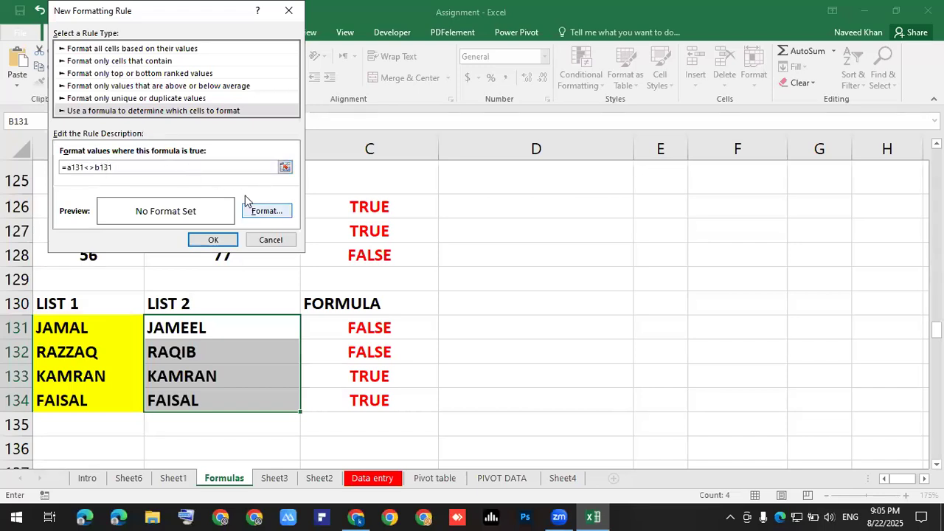
click(116, 170)
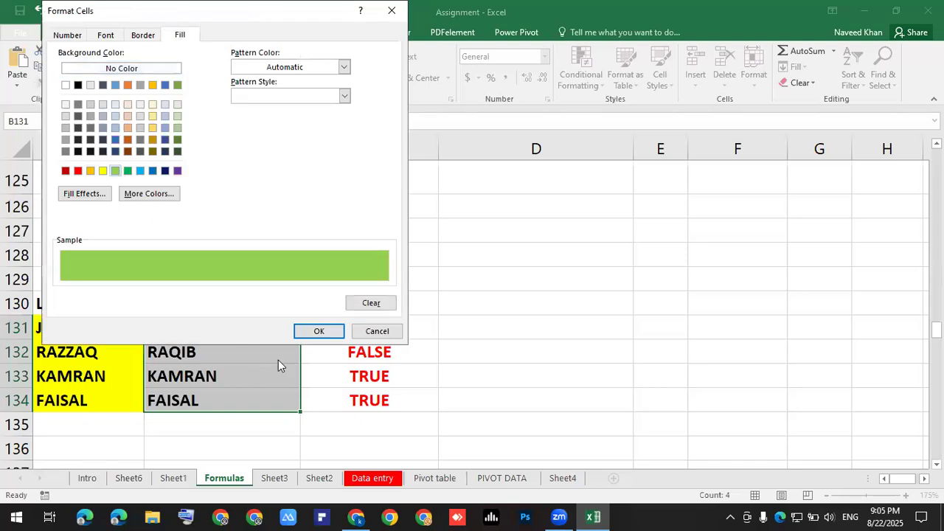
click(312, 331)
click(214, 240)
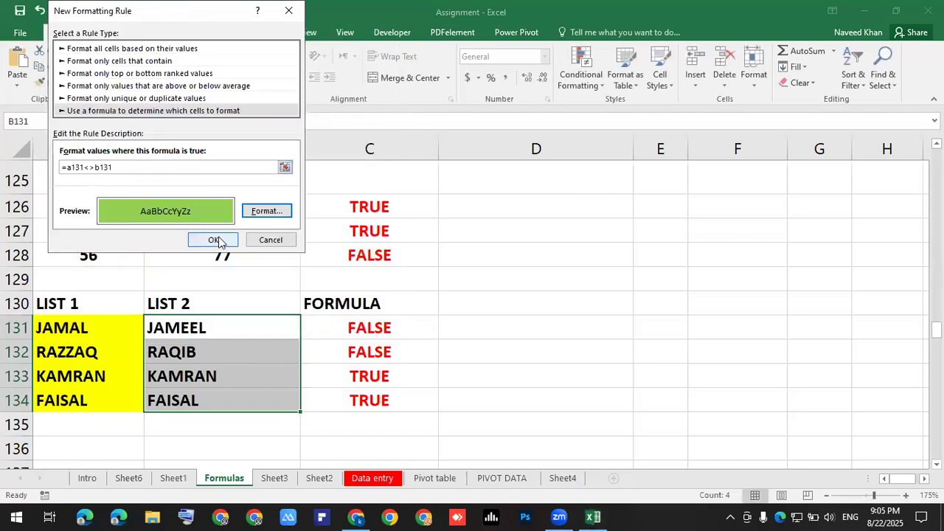
click(483, 327)
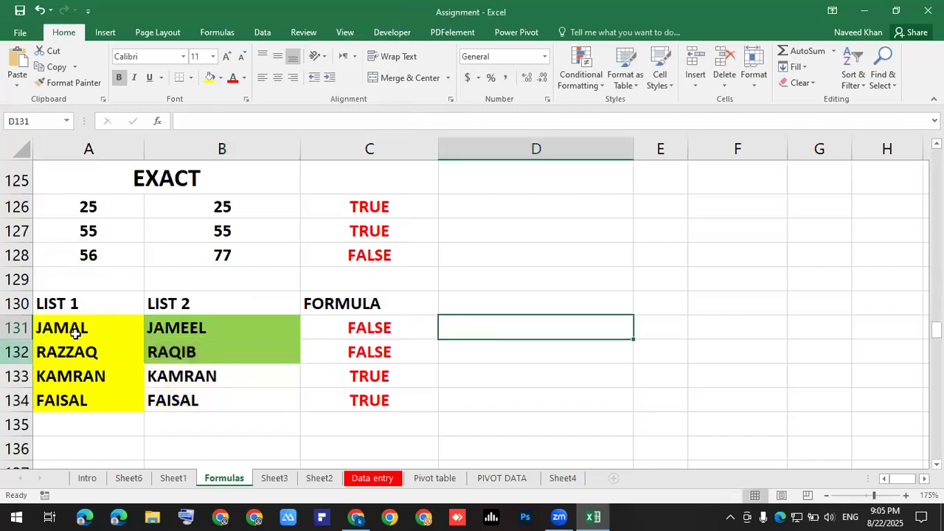
Compare the highlighting of the List 1 and List 2 names in rows 131 to 134.
drag(70, 327, 216, 404)
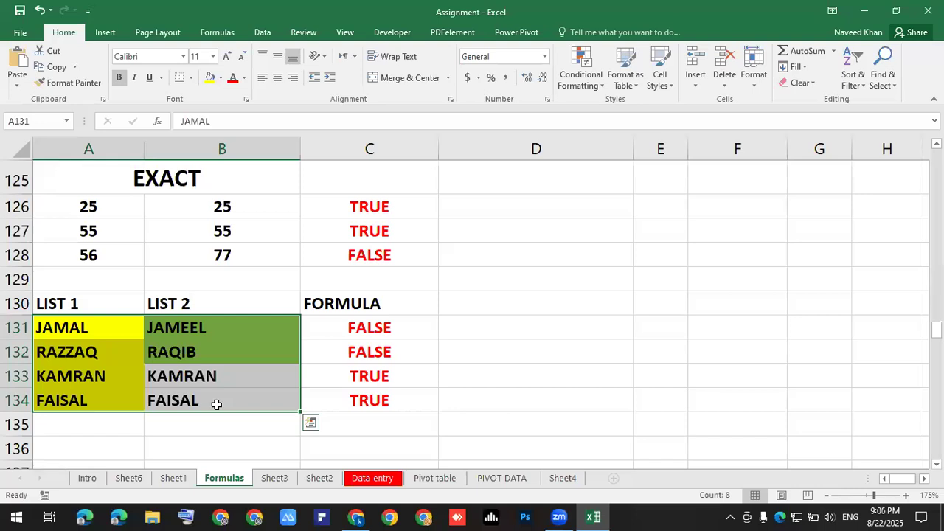
click(265, 382)
drag(120, 381, 212, 401)
click(220, 376)
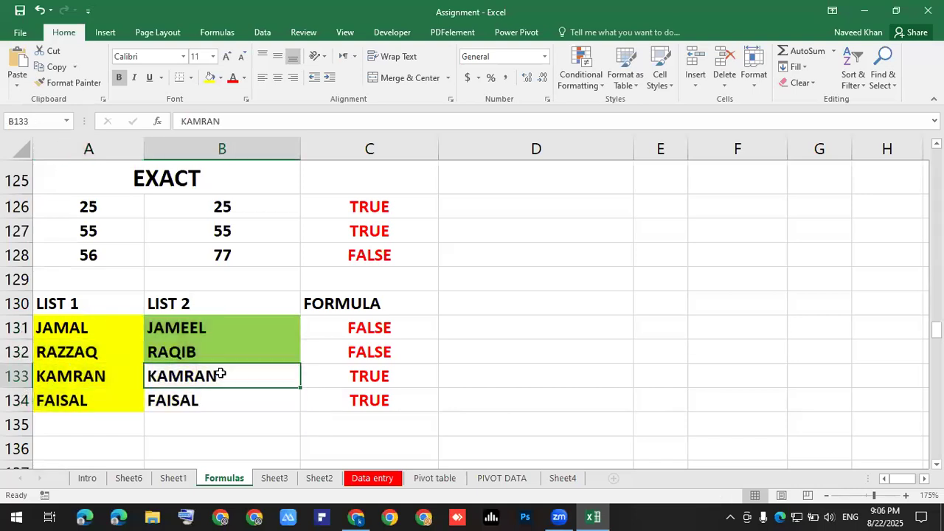
click(189, 326)
drag(187, 329, 186, 399)
click(173, 327)
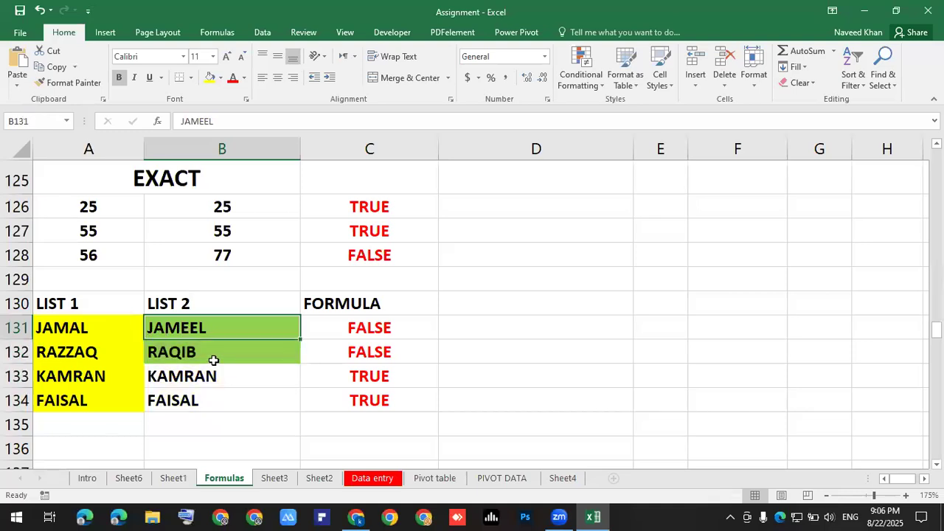
Clear the EXACT formulas from C131:C134 in the FORMULA column.
click(371, 325)
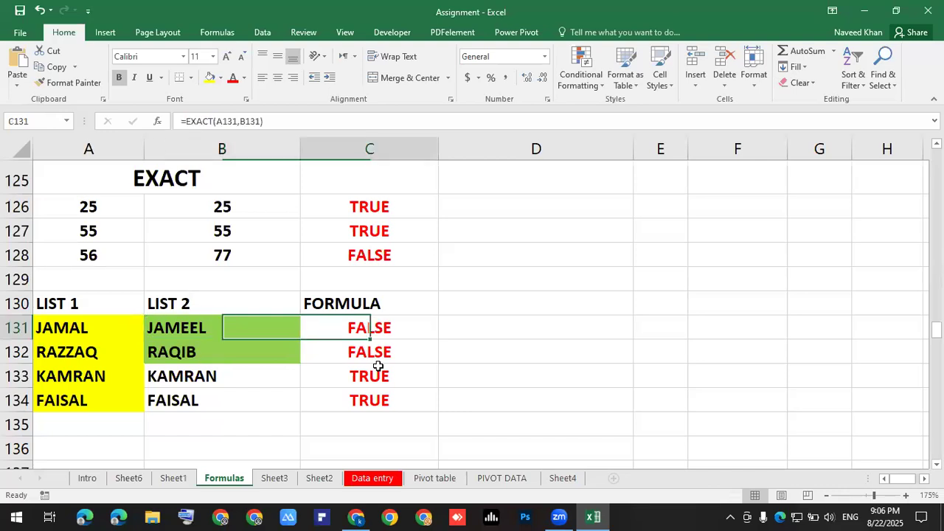
key(ctrl+shift+Down)
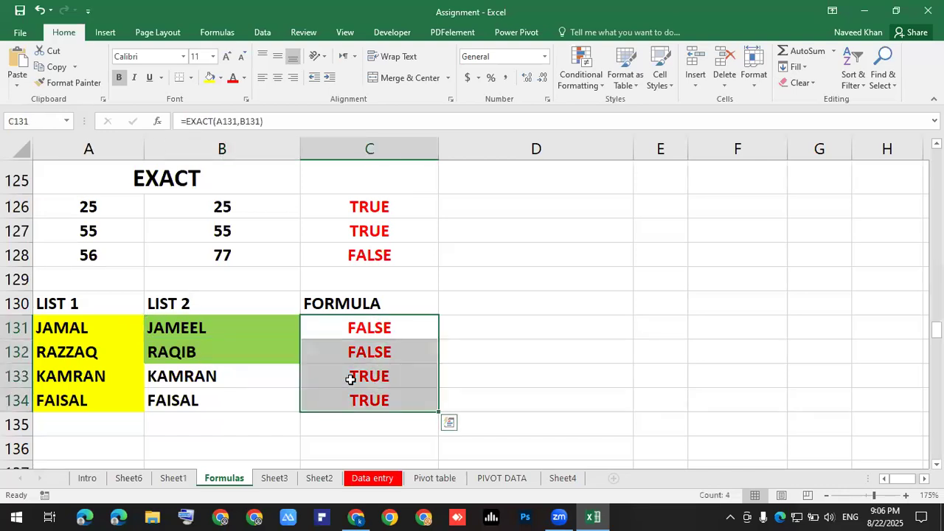
key(Delete)
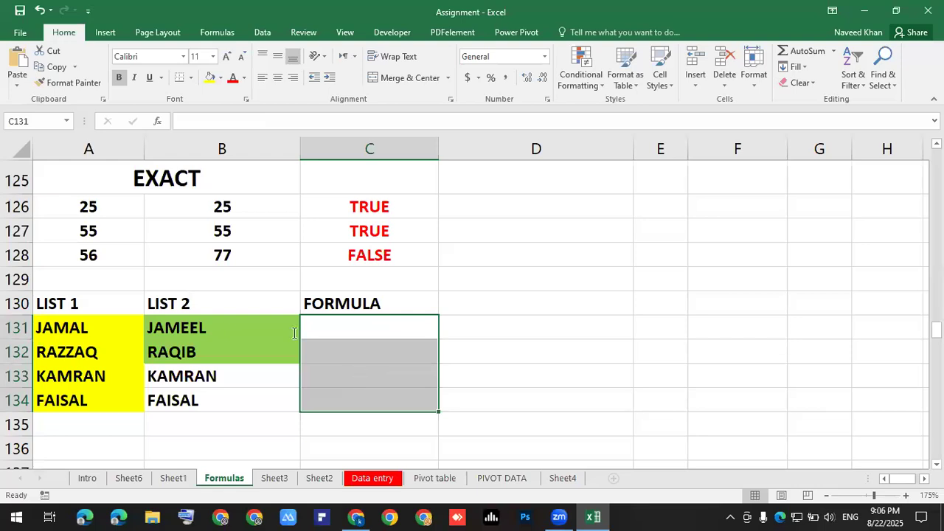
Copy the Helper Column formula =IF(A2=B2,"Match","Different") from the ChatGPT reply and paste it into cell C131 in Excel.
key(alt+Tab)
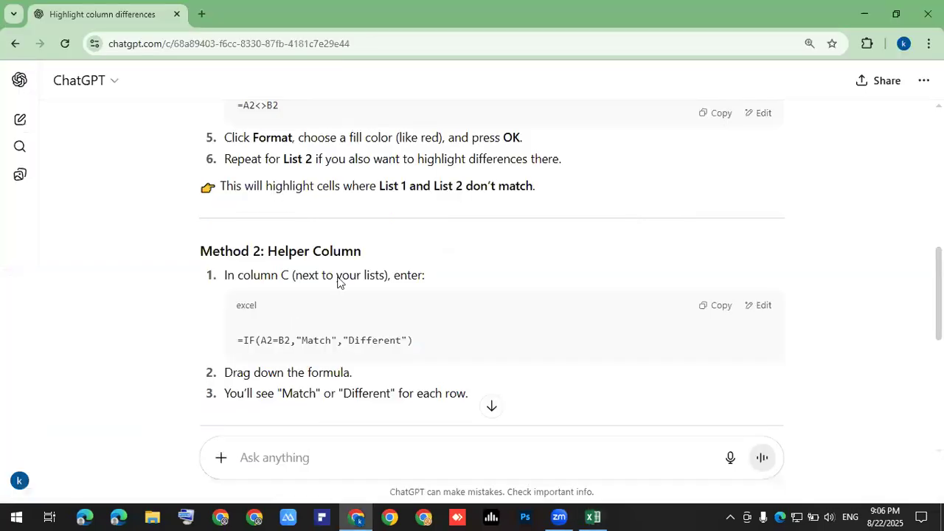
scroll(332, 277, down, 1)
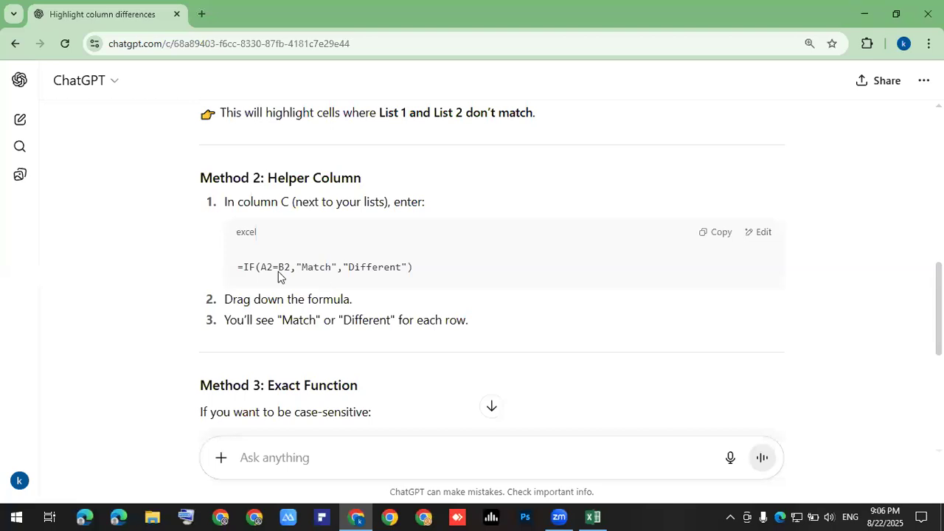
click(711, 234)
key(alt+Tab)
right_click(363, 326)
double_click(371, 328)
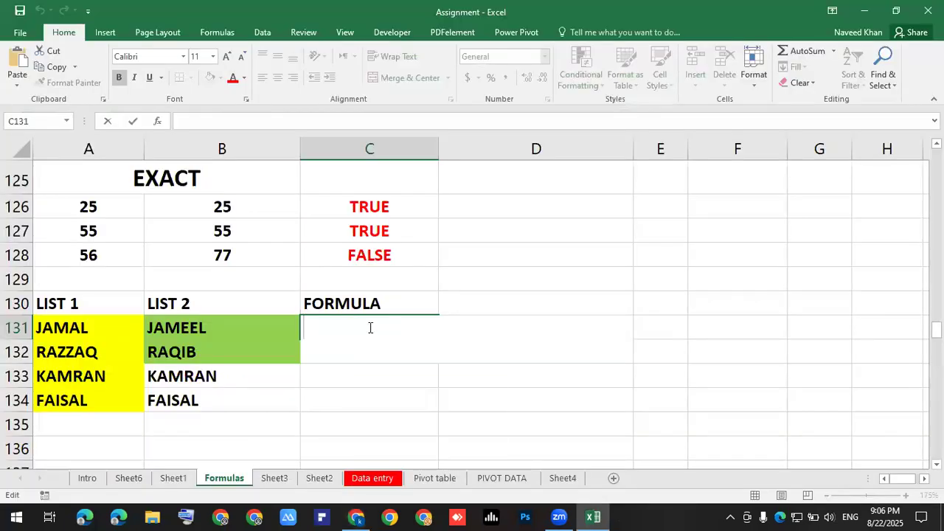
key(ctrl+v)
Replace the formula's references with A131 and B131, so that C131 contains =IF(A131=B131,"Match","Different").
key(BackSpace)
key(BackSpace)
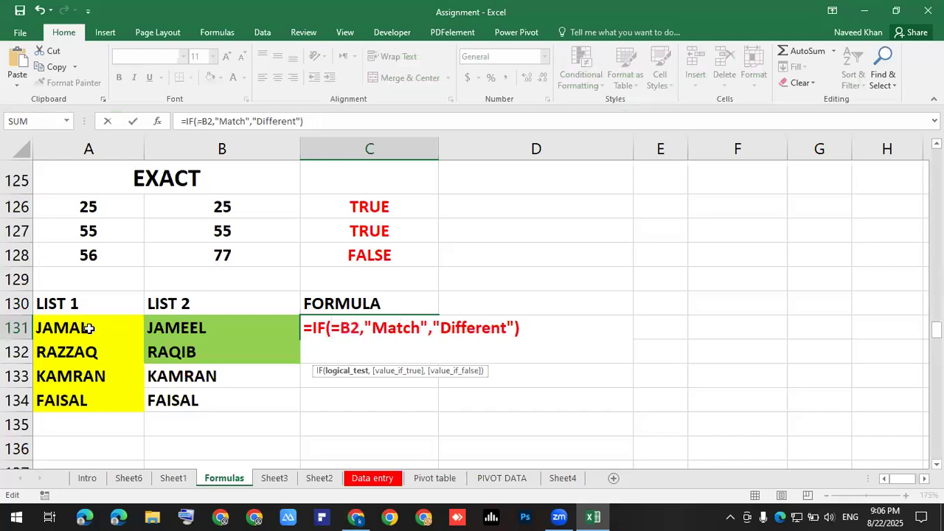
click(87, 328)
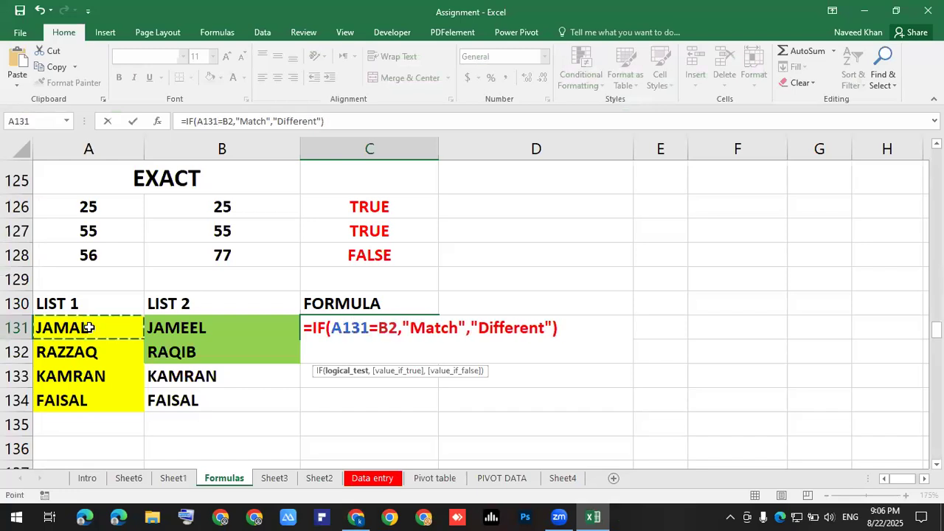
click(397, 326)
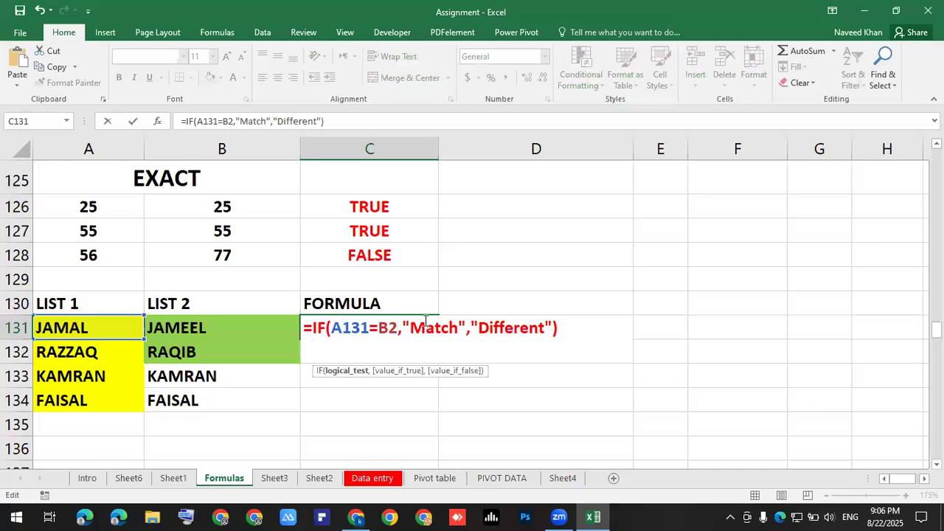
key(BackSpace)
key(BackSpace)
click(233, 326)
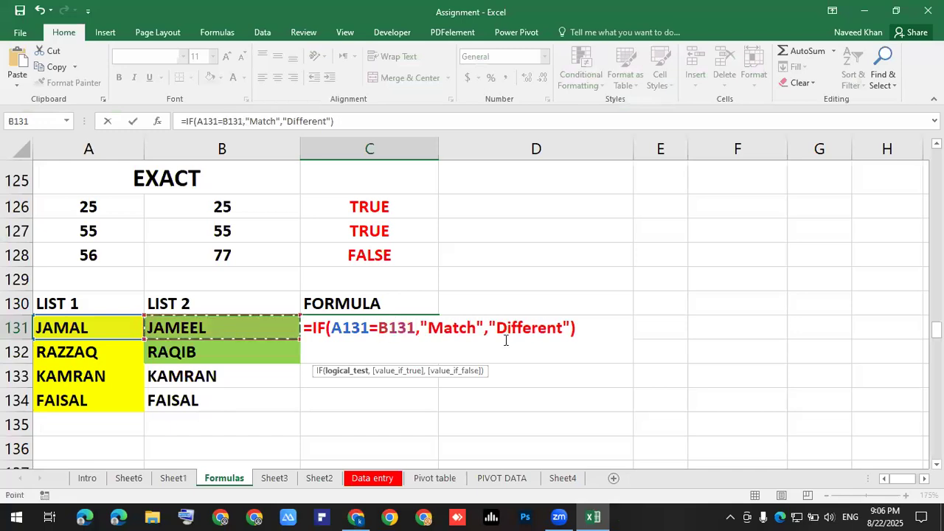
click(577, 326)
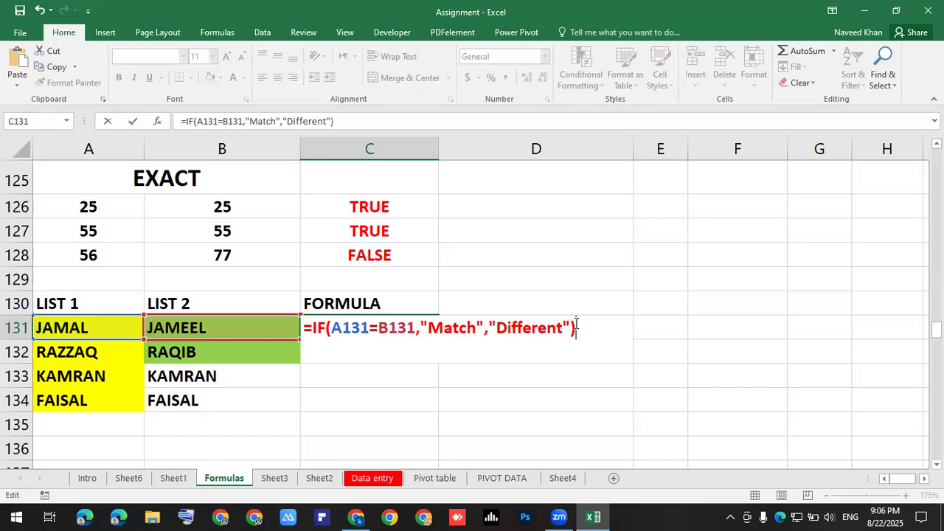
key(Return)
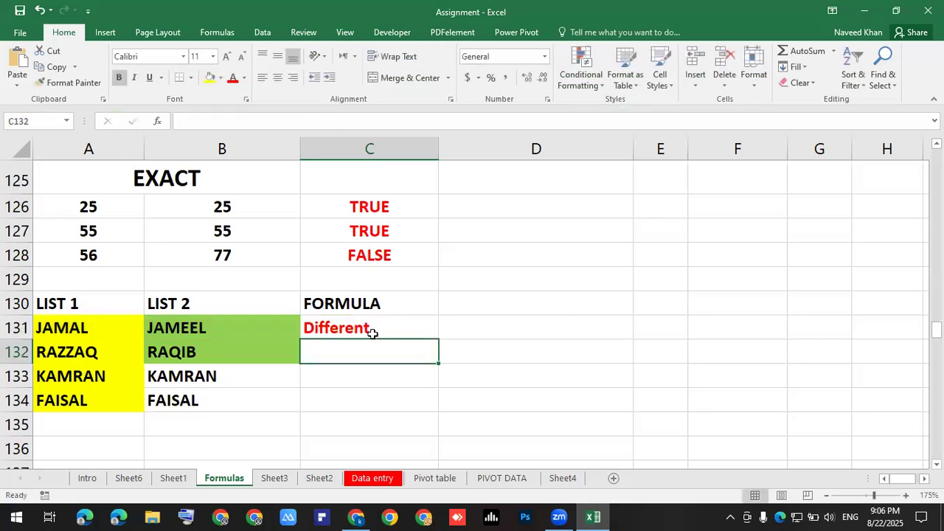
Fill the IF formula from C131 down to C134.
key(Up)
drag(439, 340, 432, 403)
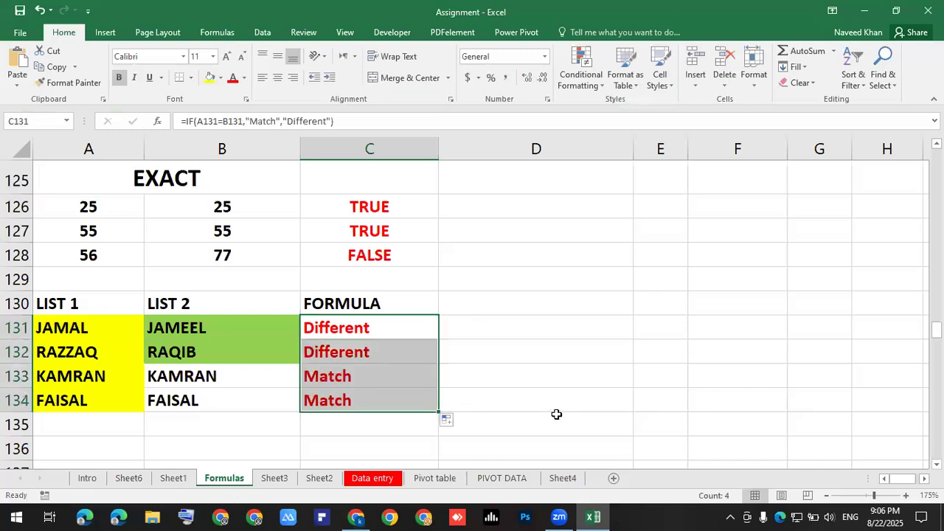
click(557, 417)
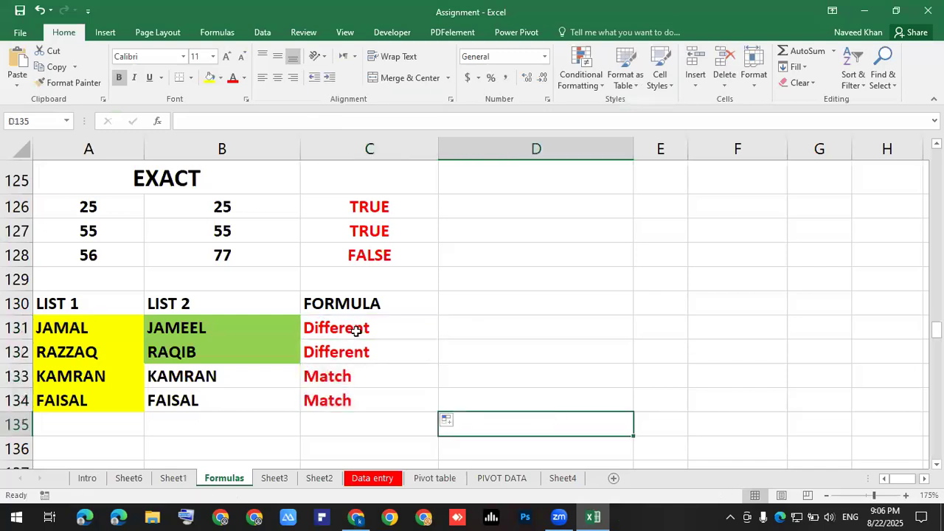
Inspect the IF formula in C131 and its cell references without changing it.
click(347, 380)
double_click(341, 331)
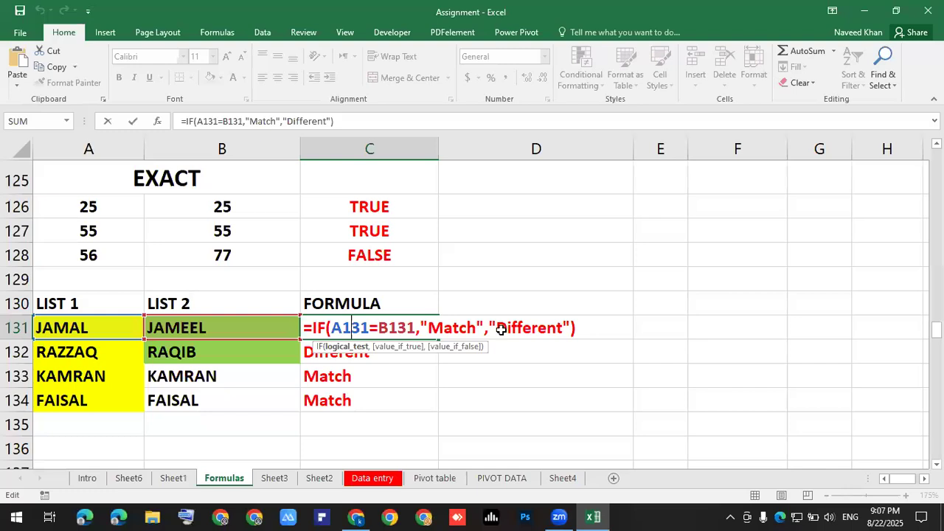
key(Return)
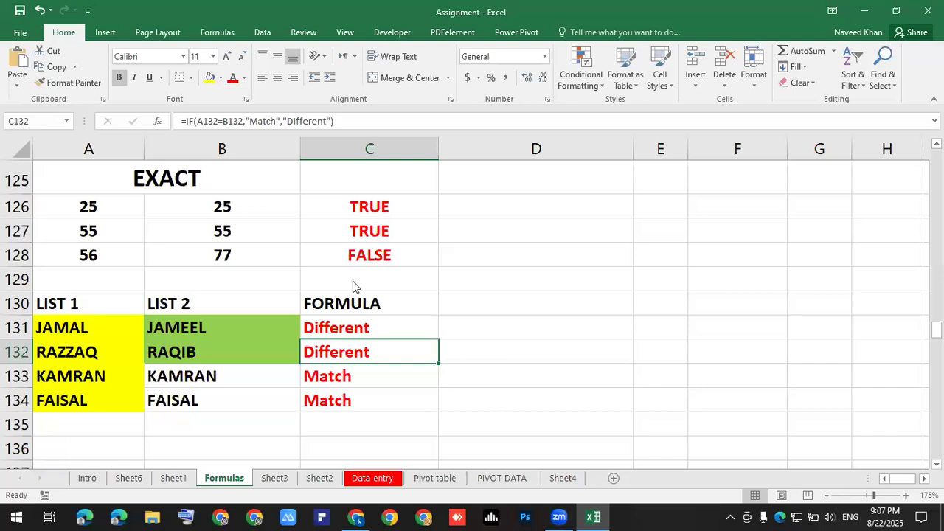
Switch to ChatGPT to review Method 3: Exact Function and the other suggested methods, and return to Excel.
key(alt+Tab)
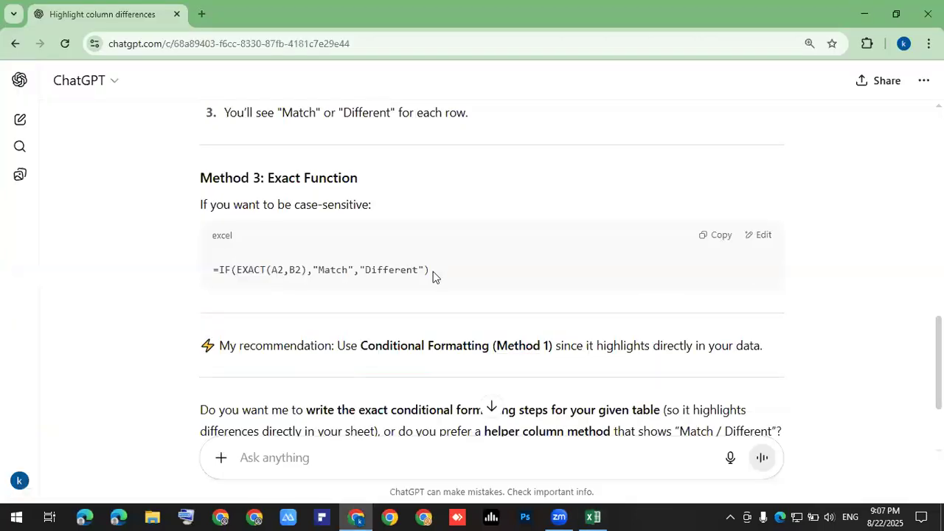
scroll(433, 276, down, 2)
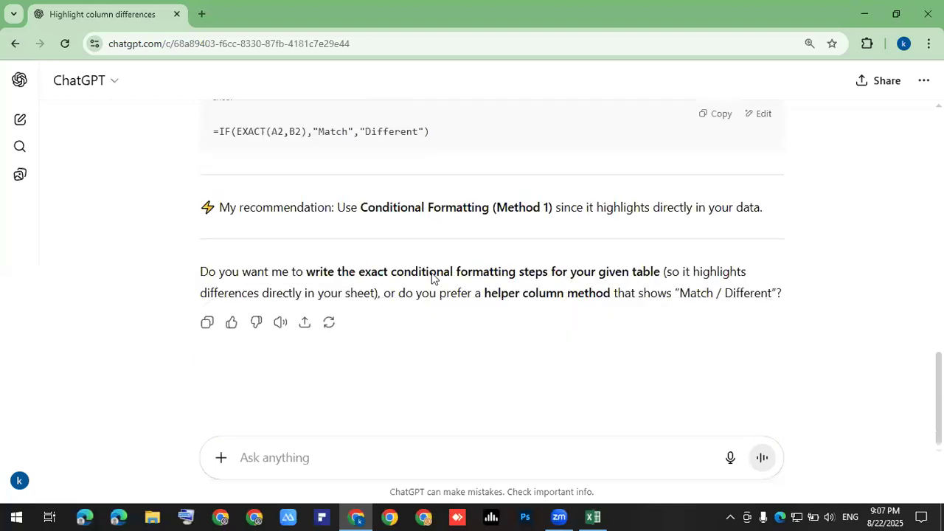
scroll(434, 274, up, 3)
scroll(428, 275, up, 3)
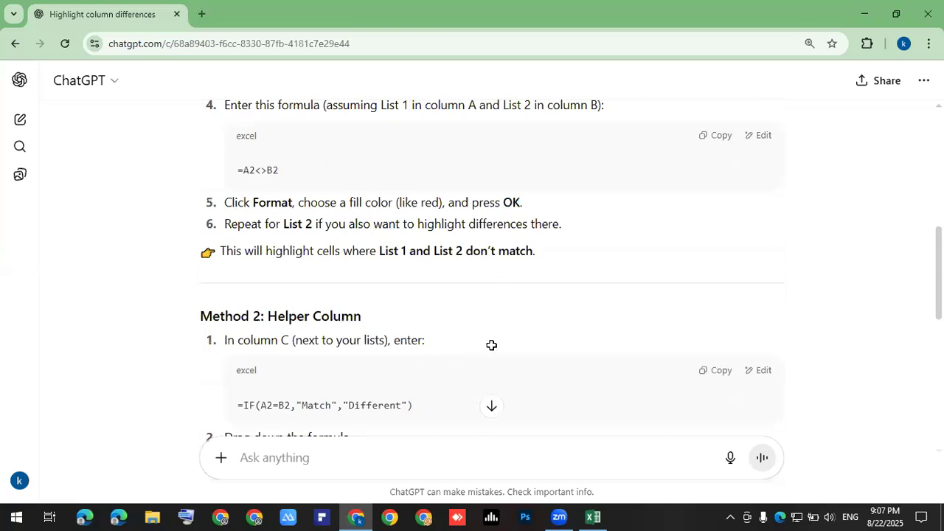
key(alt+Tab)
key(Right)
key(shift+Up)
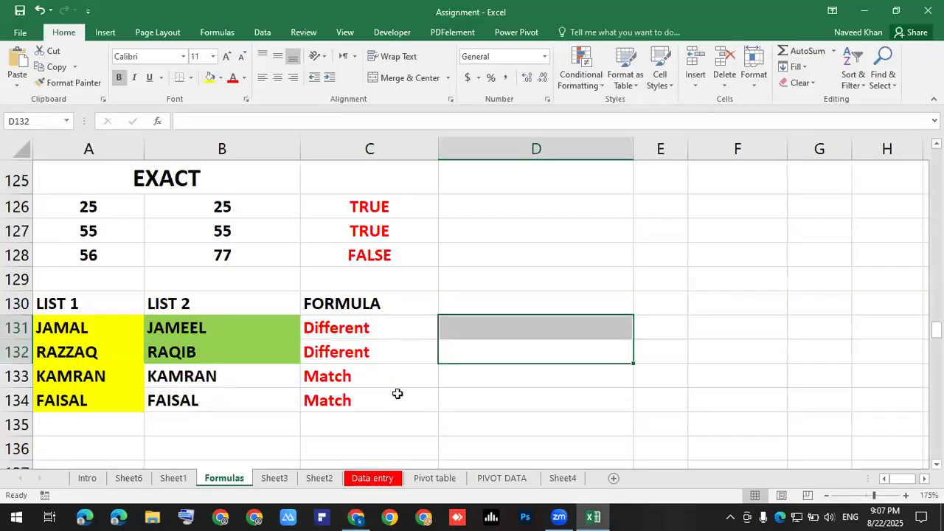
click(400, 396)
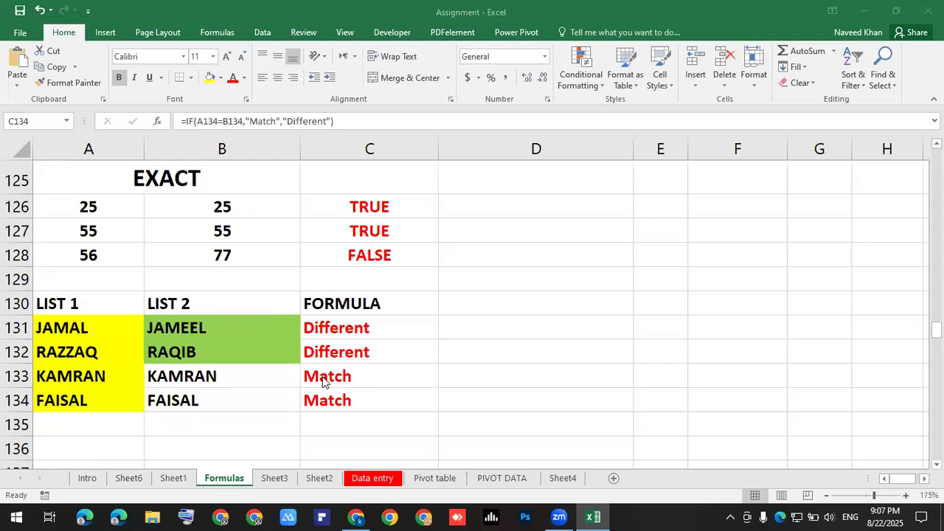
Inspect the IF formula in C132 and the Match/Different results beside List 1 and List 2.
click(348, 352)
click(347, 355)
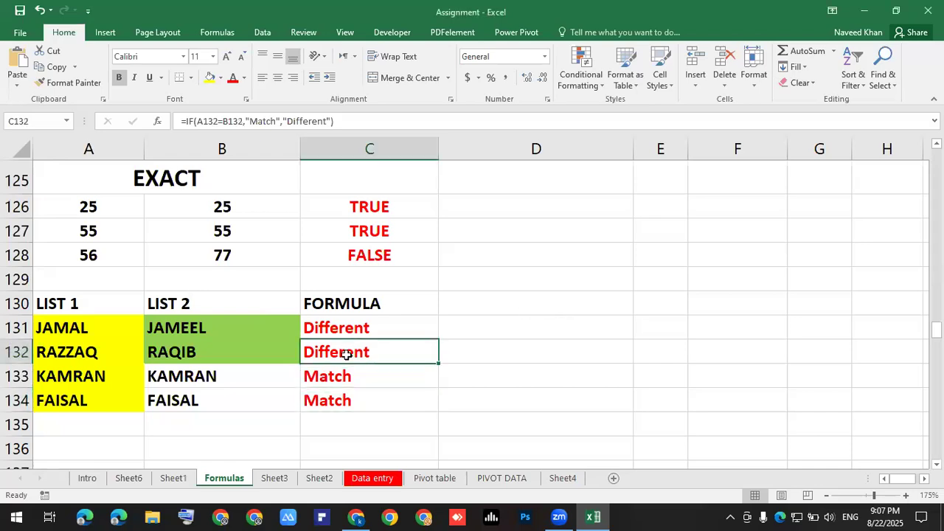
scroll(347, 355, down, 3)
scroll(347, 354, up, 2)
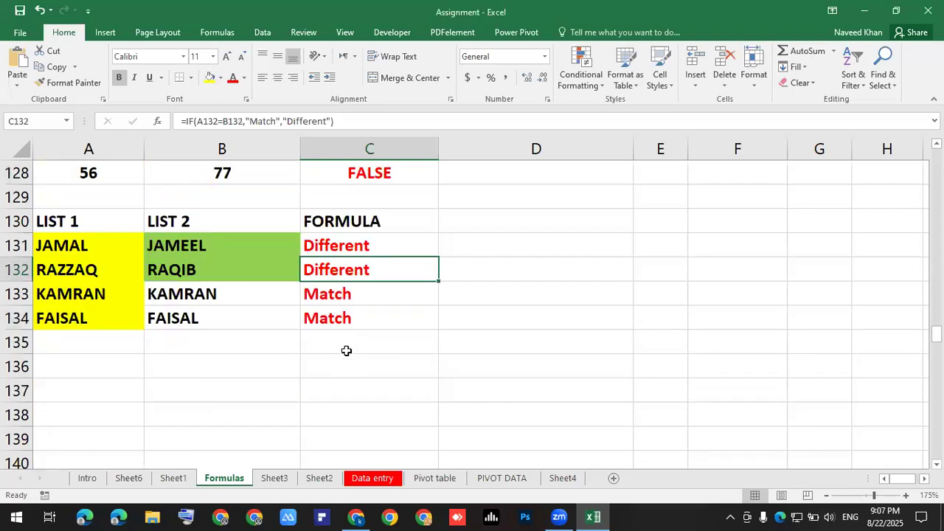
scroll(346, 350, up, 1)
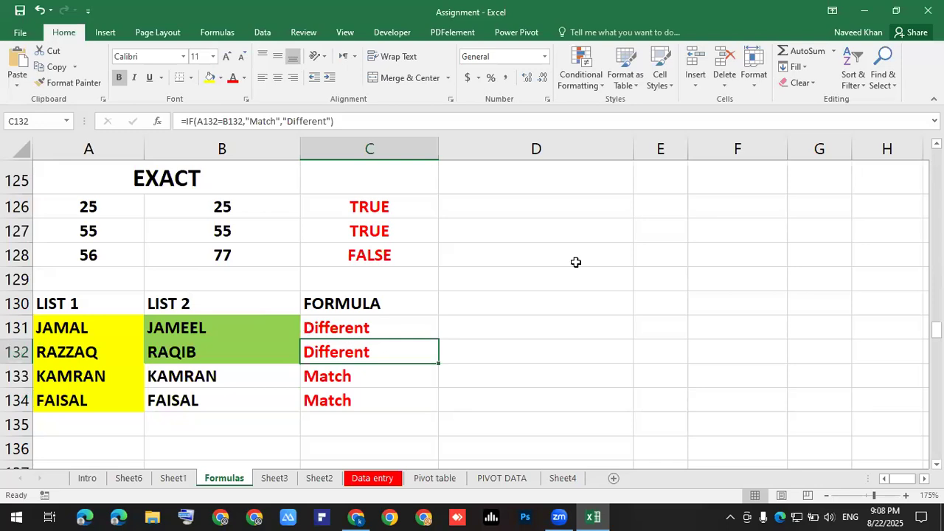
click(557, 326)
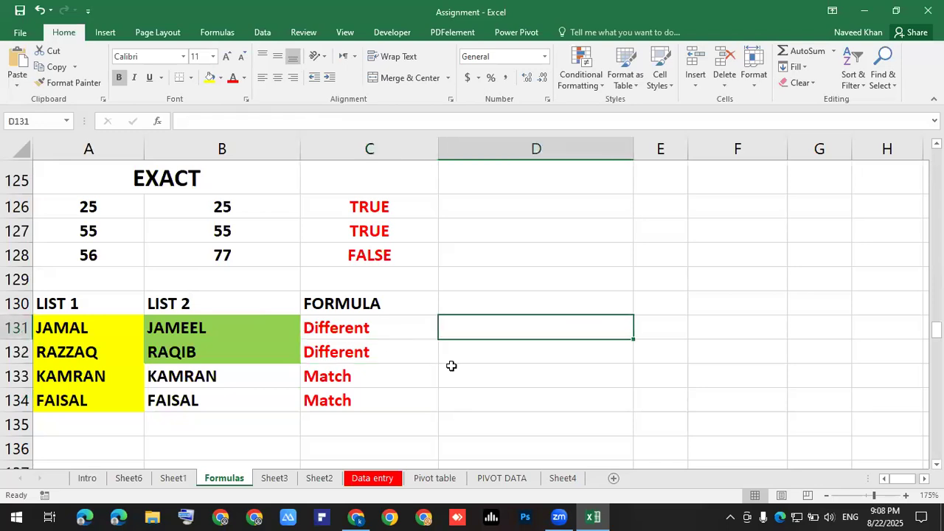
click(279, 480)
click(235, 481)
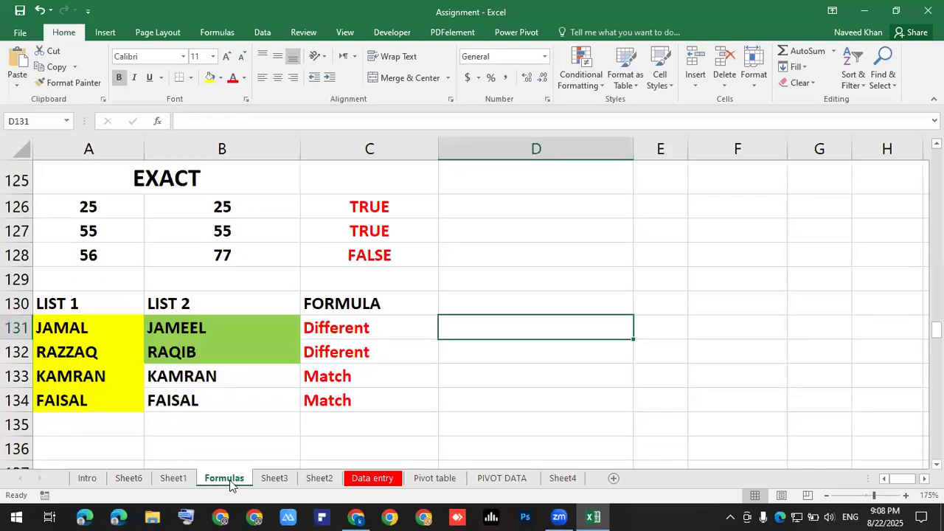
click(443, 383)
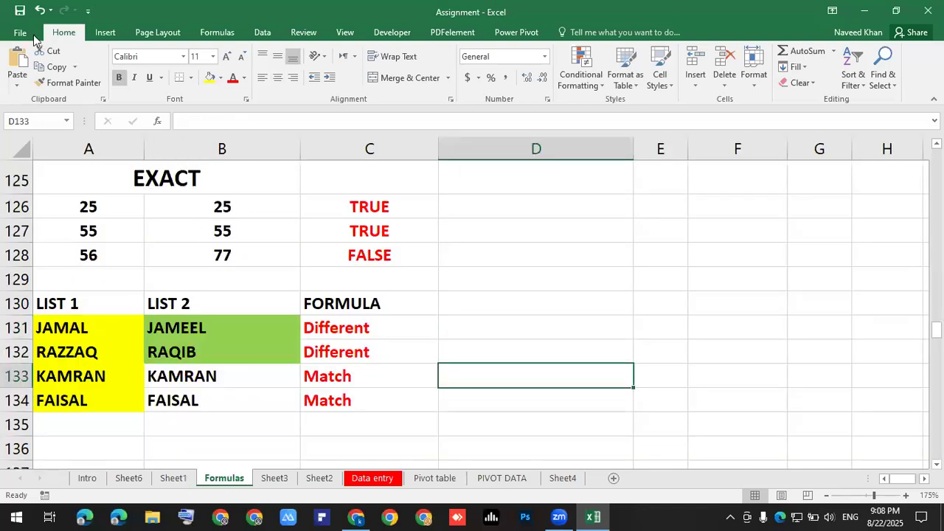
Save the Assignment workbook and close Excel.
click(20, 12)
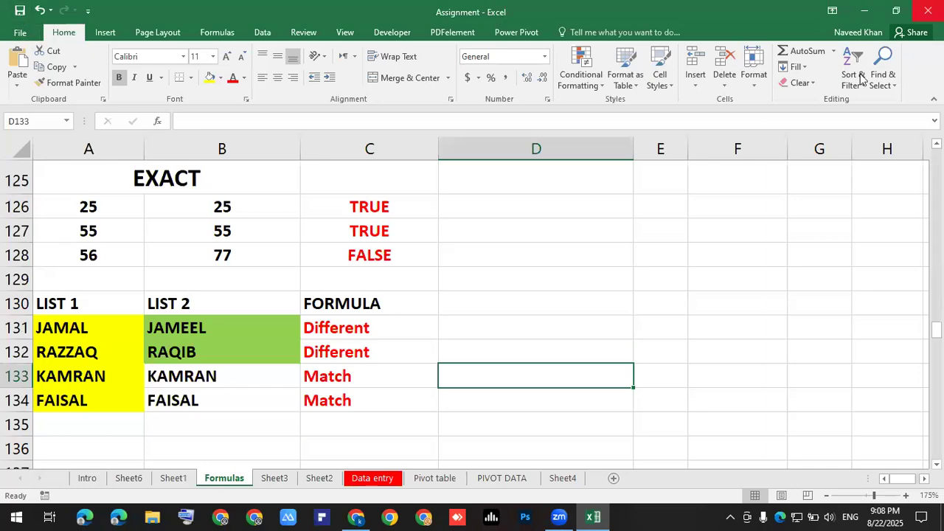
key(alt+F4)
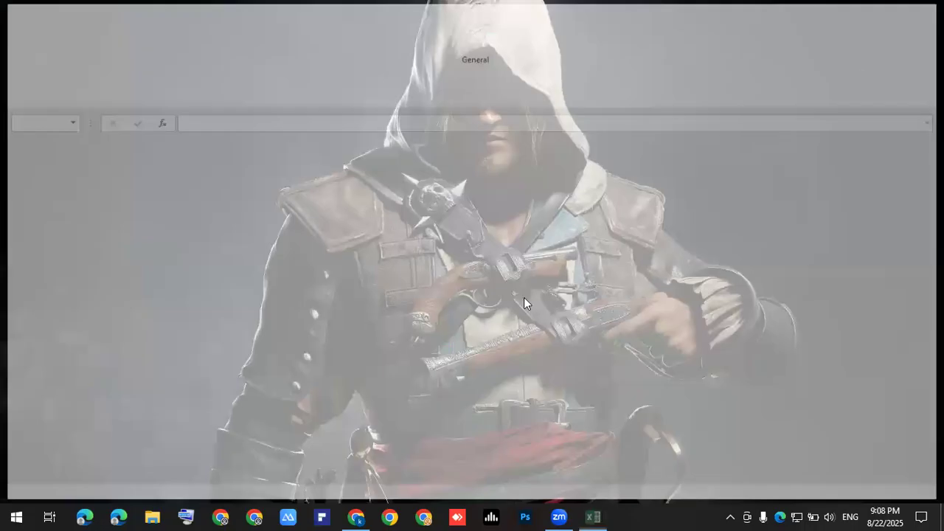
click(524, 298)
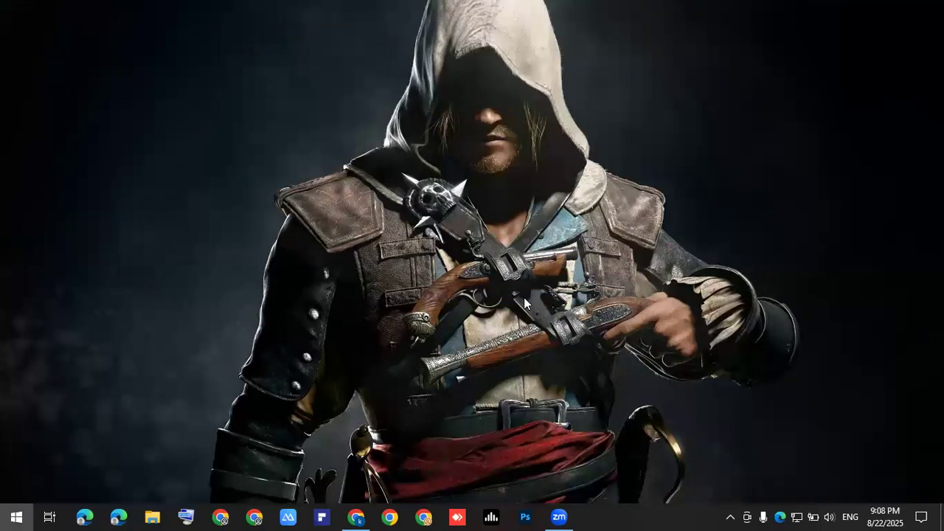
Launch Excel 2016 and open the recent workbook CHAPTER 02.IF CONDITION (3) stored on the Desktop.
key(super)
text(exc)
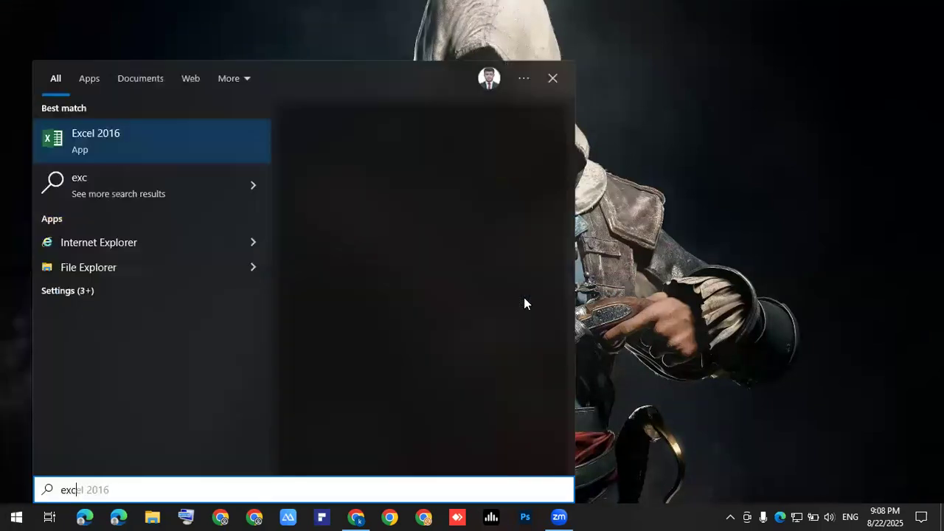
key(Return)
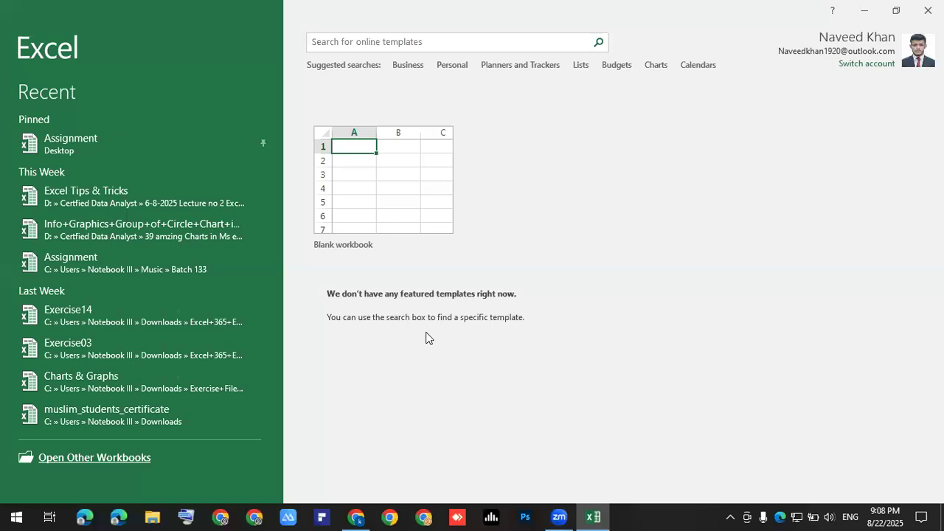
key(ctrl+o)
scroll(425, 332, down, 3)
scroll(426, 336, down, 5)
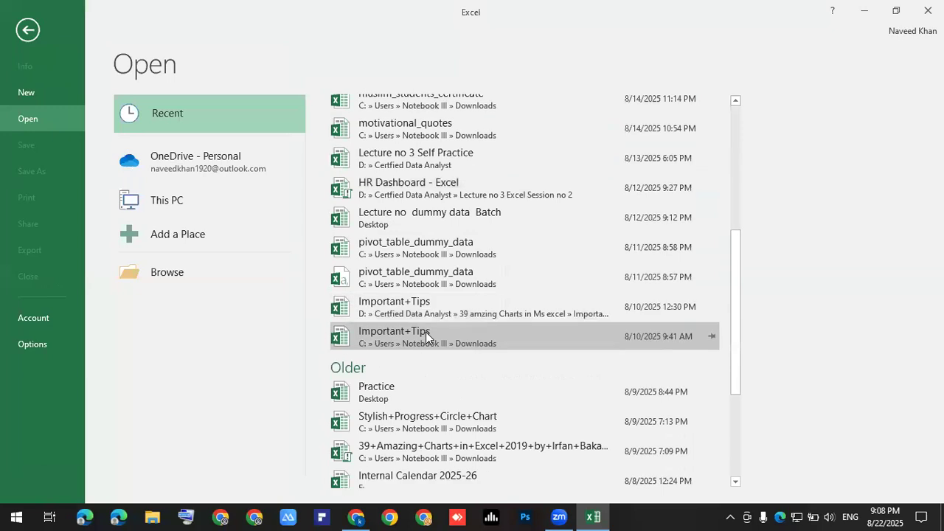
scroll(426, 332, down, 6)
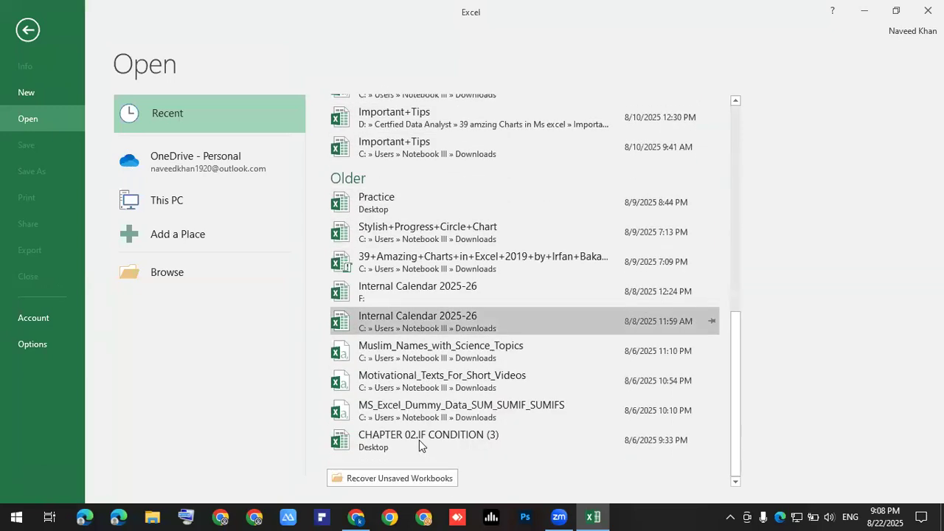
click(412, 436)
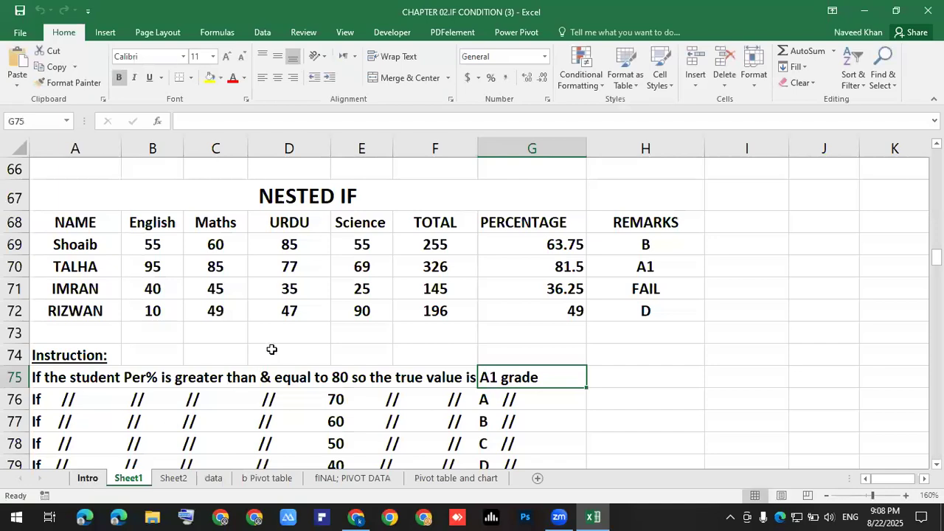
Review the IF Conditions explanation on the Intro sheet and go to the SIMPLE IF FUNCTION table on Sheet1.
key(ctrl+Page_Up)
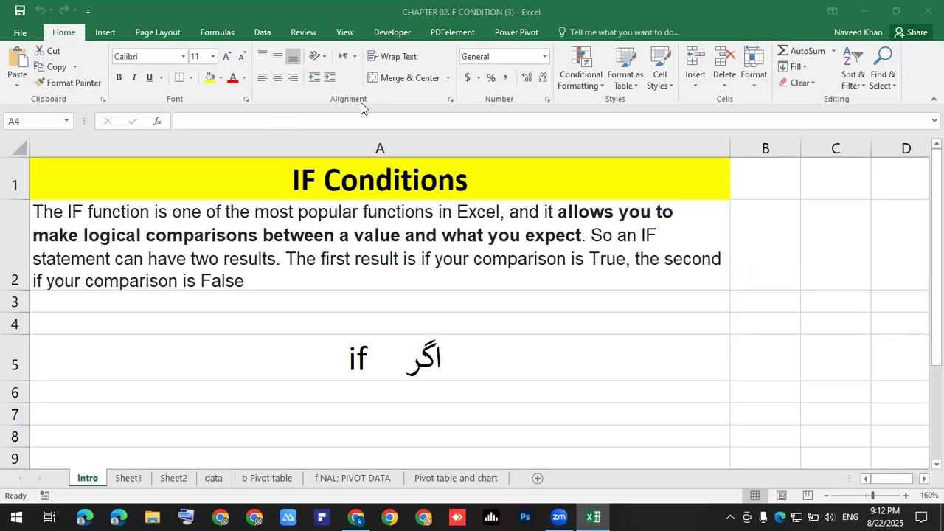
click(130, 478)
scroll(453, 341, up, 6)
scroll(453, 341, up, 15)
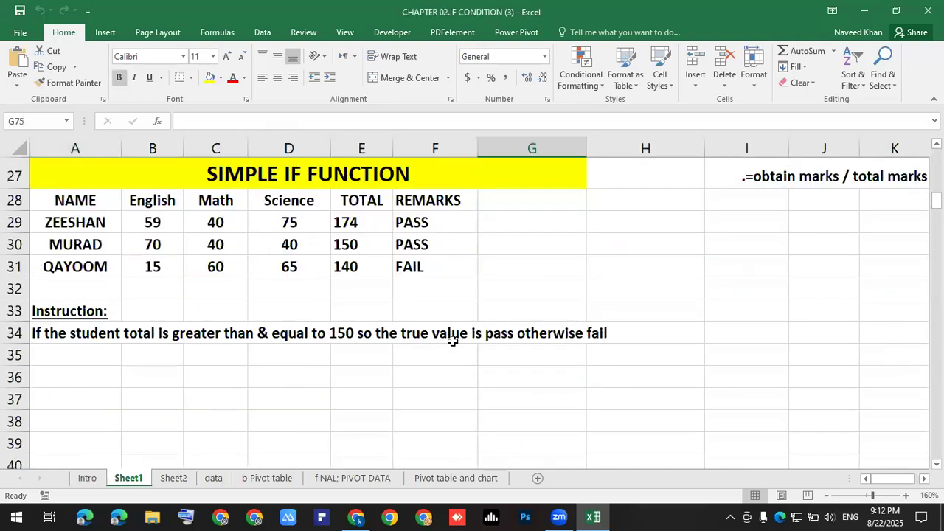
scroll(453, 341, down, 4)
scroll(481, 334, down, 4)
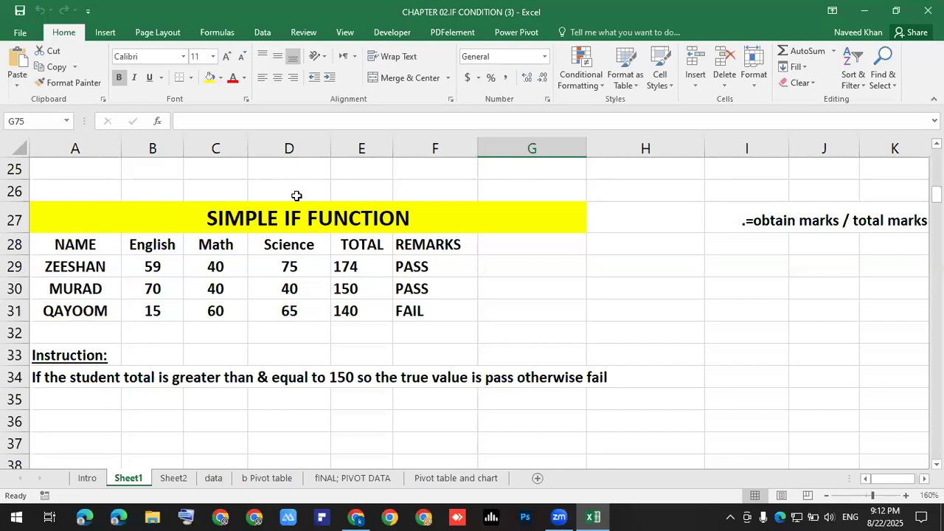
click(346, 228)
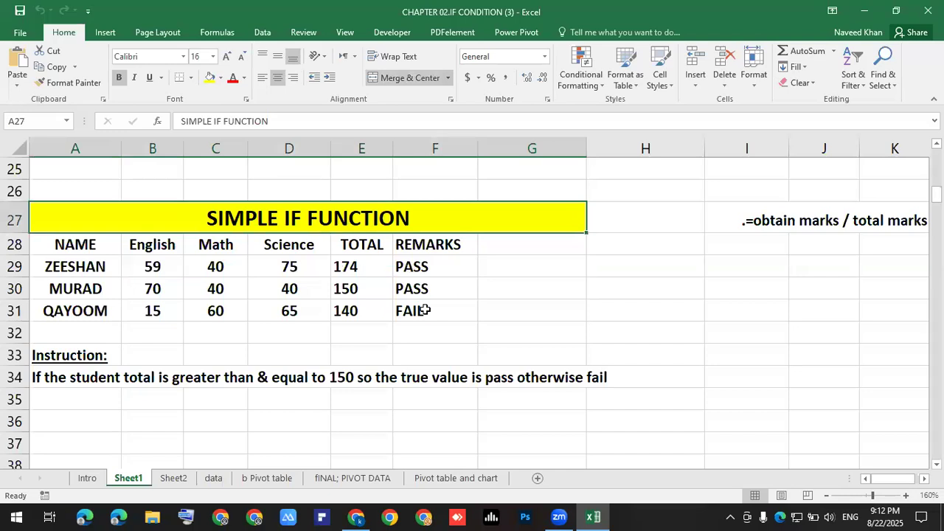
Clear the REMARKS cells F29:F31 and the TOTAL cells E29:E31 in the SIMPLE IF FUNCTION table.
drag(417, 266, 416, 307)
key(Delete)
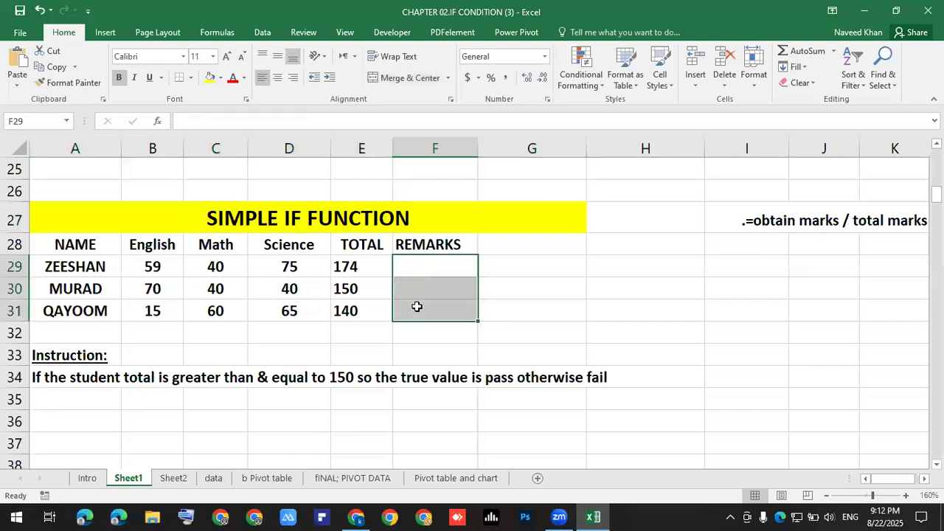
click(645, 303)
click(419, 270)
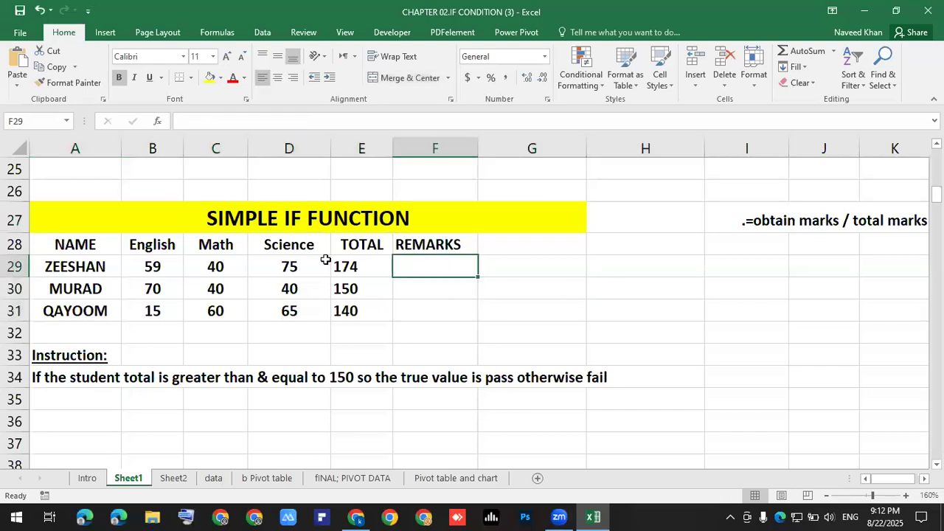
key(Left)
shift+click(362, 308)
key(Delete)
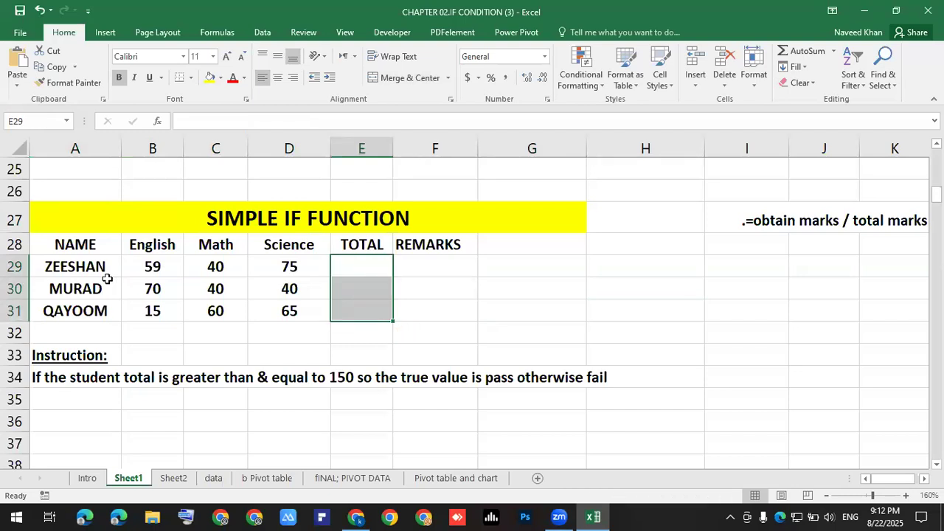
Examine the student names, the English, Math and Science headings, and the pass/fail instruction in row 34.
key(Home)
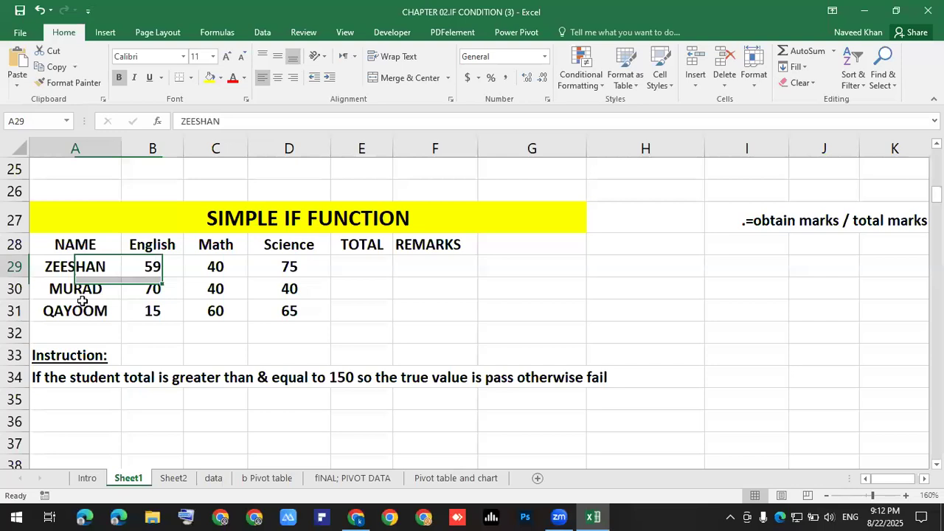
shift+click(82, 302)
drag(130, 246, 286, 252)
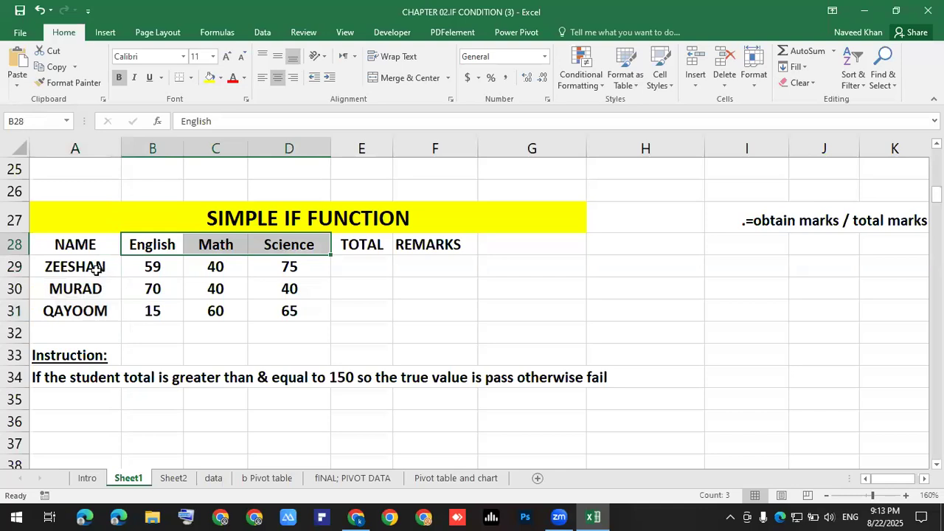
click(371, 271)
click(15, 377)
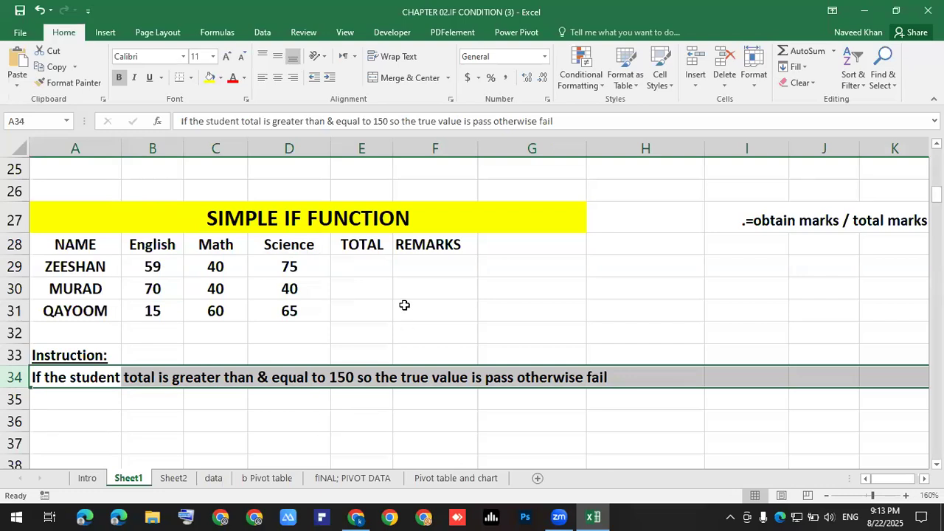
Try the formula =total in the TOTAL cell E29 and erase the function name.
click(359, 267)
text(=)
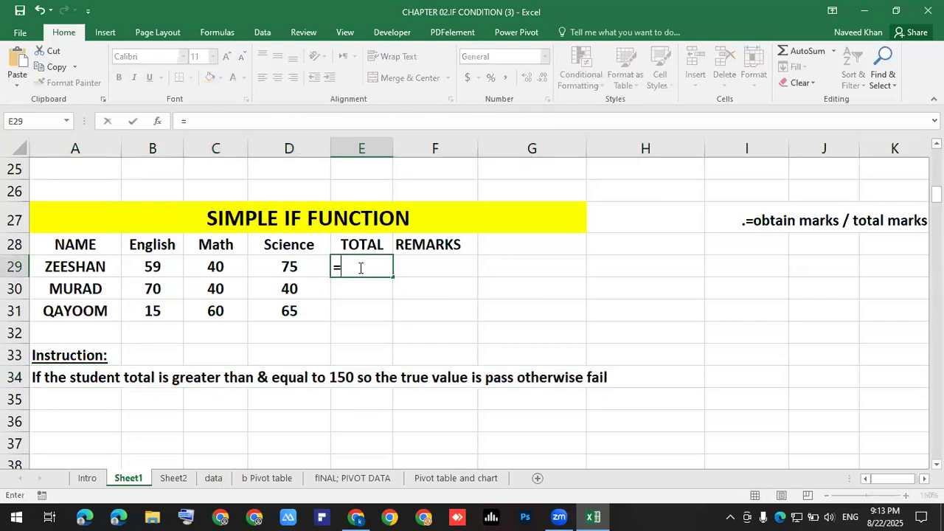
text(total)
key(Tab)
click(359, 267)
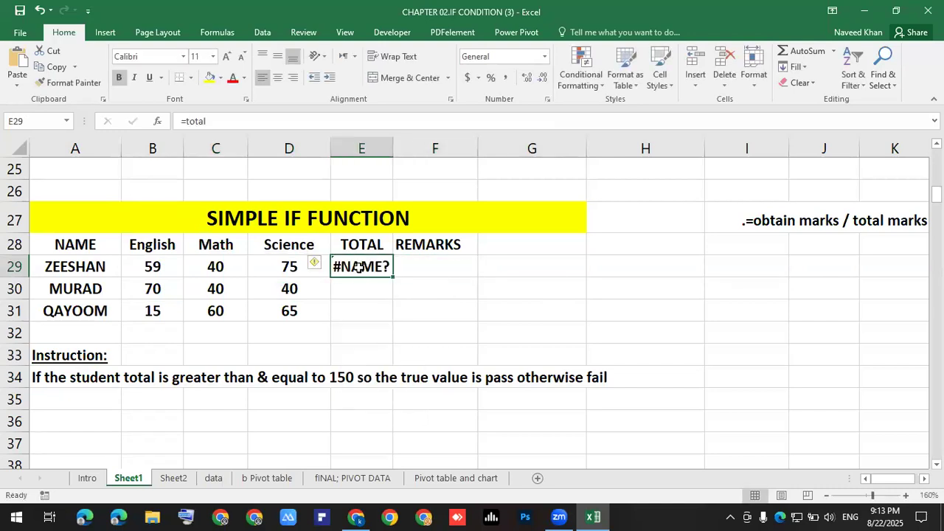
key(F2)
text((*)
key(BackSpace)
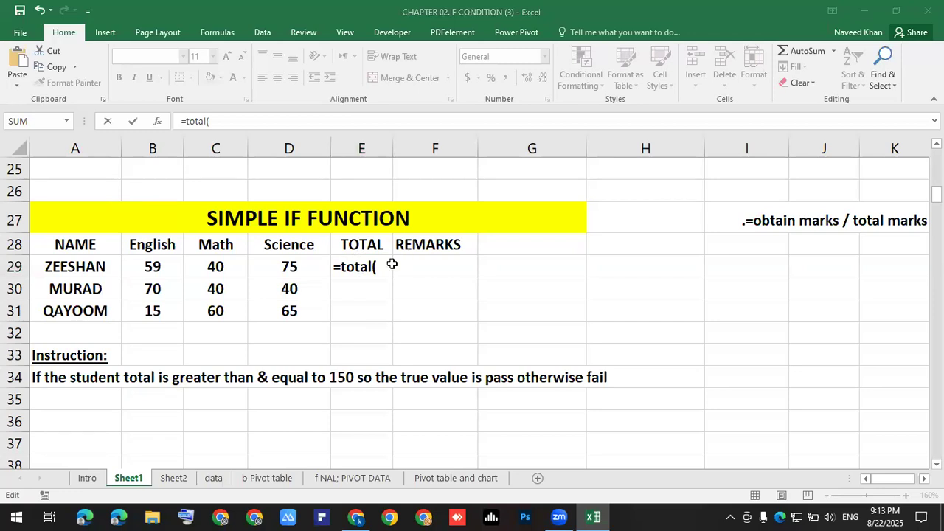
key(BackSpace)
key(BackSpace)
key(BackSpace)
key(BackSpace)
key(BackSpace)
key(BackSpace)
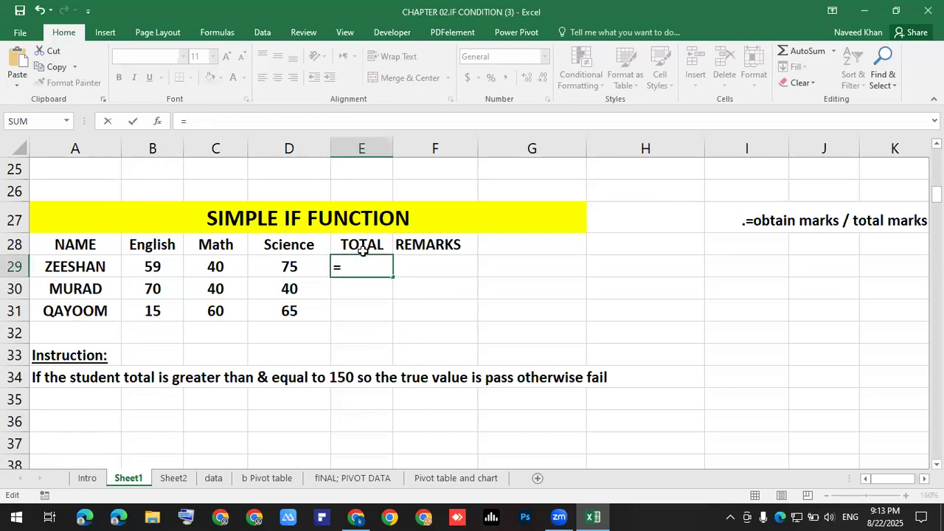
Enter =SUM(B29:D29) in E29 to total the first student's English, Math and Science marks.
text(sum)
key(Tab)
key(Left)
key(Left)
key(Left)
key(Right)
key(Right)
key(Right)
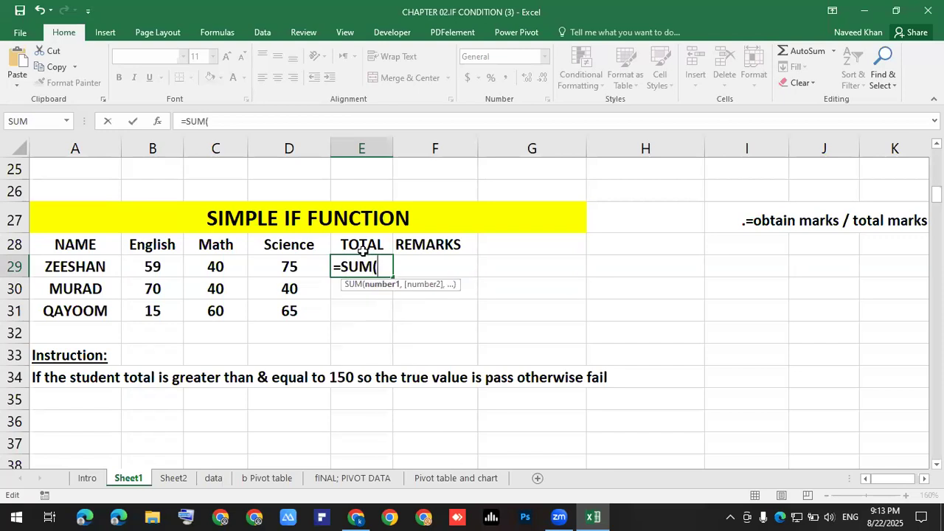
drag(163, 267, 295, 267)
text())
key(Return)
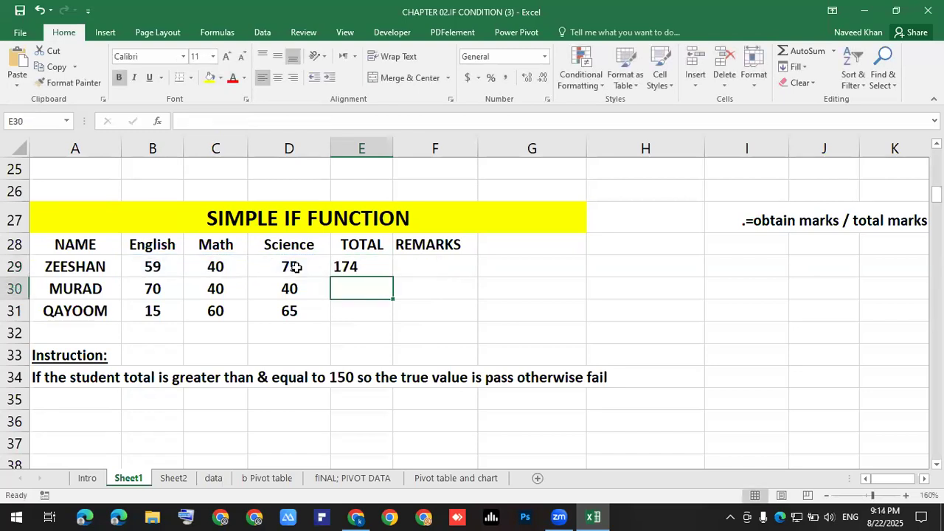
Fill the SUM formula from E29 down to E31 and highlight the first student's marks in B29:D29.
click(361, 267)
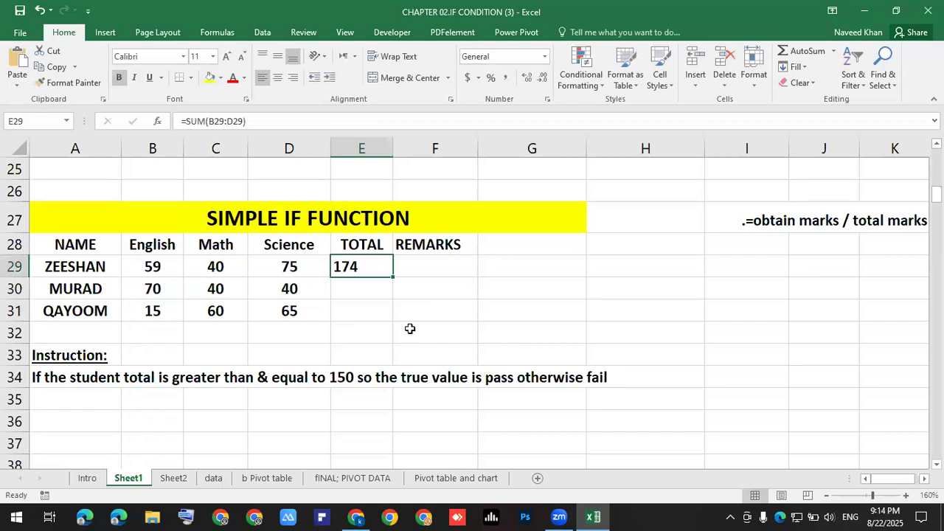
drag(393, 287, 388, 334)
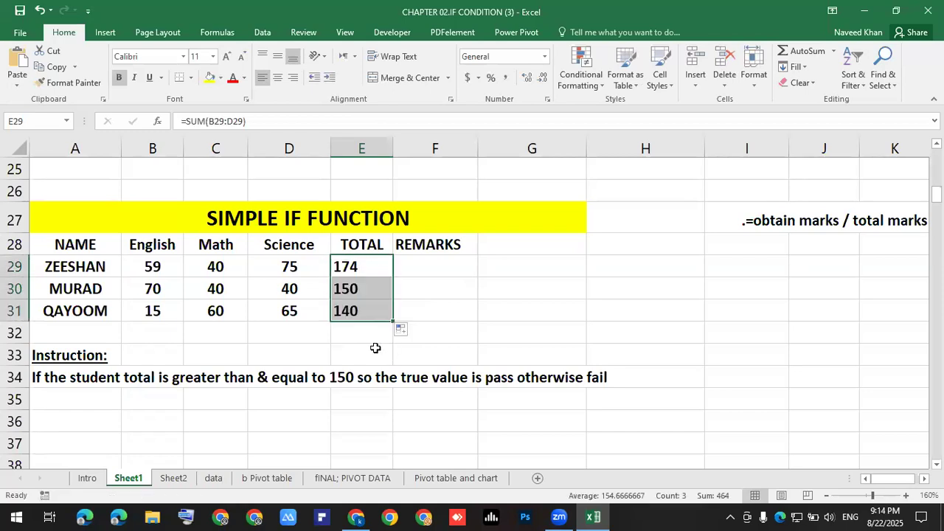
click(375, 348)
drag(140, 270, 306, 273)
Enter =IF(E29>=150,"Pass","Fail") in F29 to give the first student's remark.
click(413, 266)
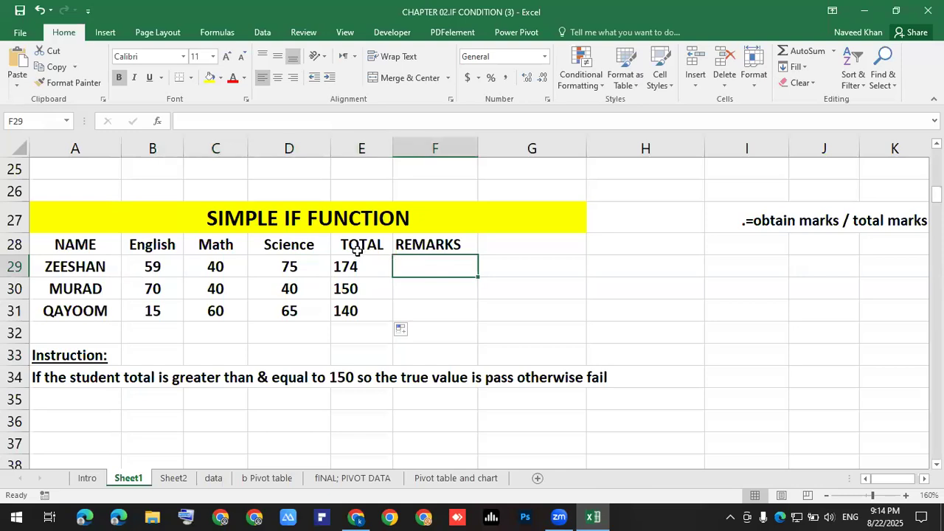
text(=if)
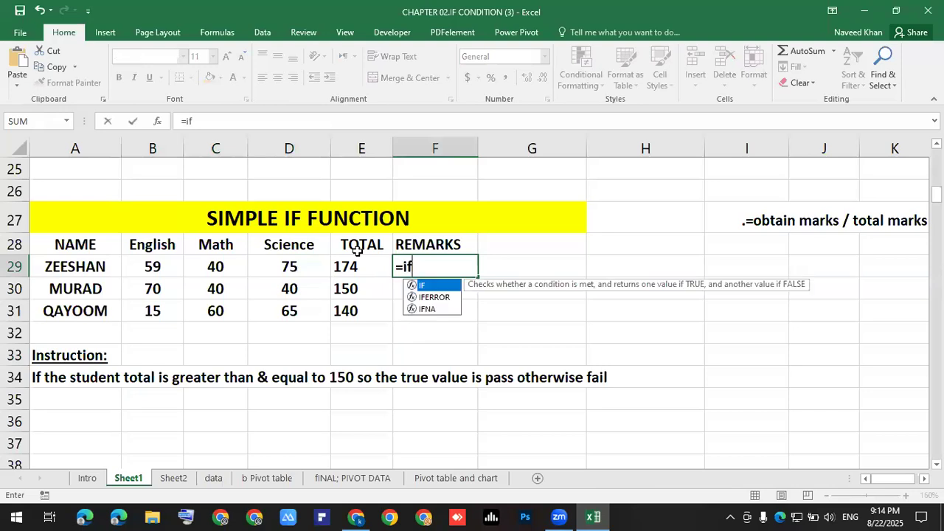
key(Tab)
key(Left)
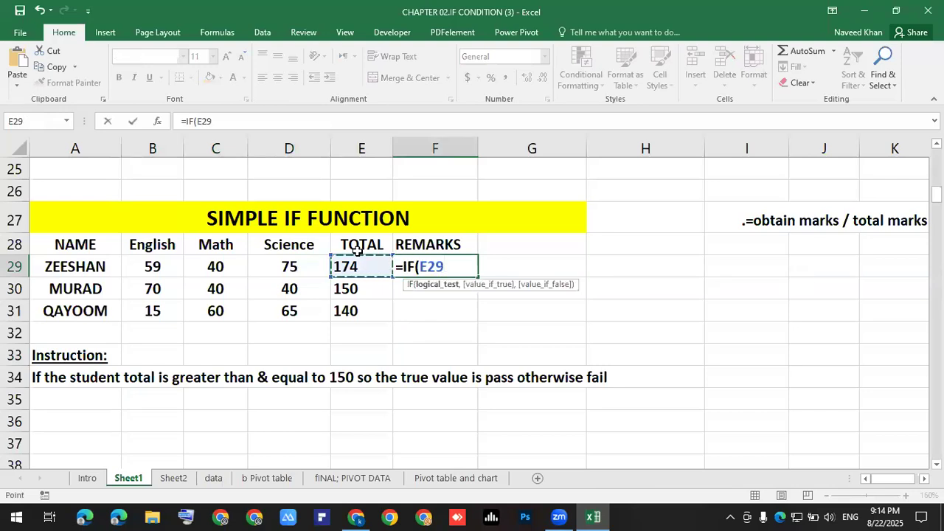
text(>=)
text(150)
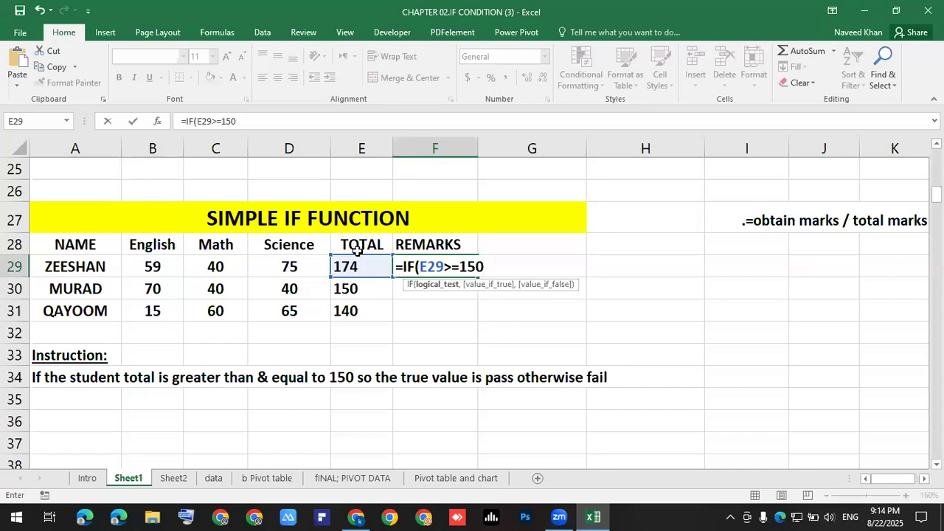
text(,")
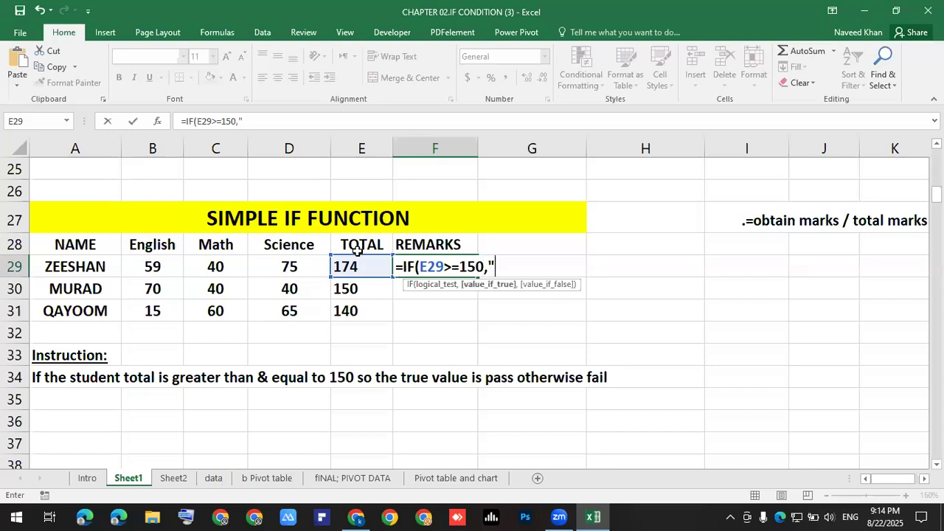
text(Pass","F)
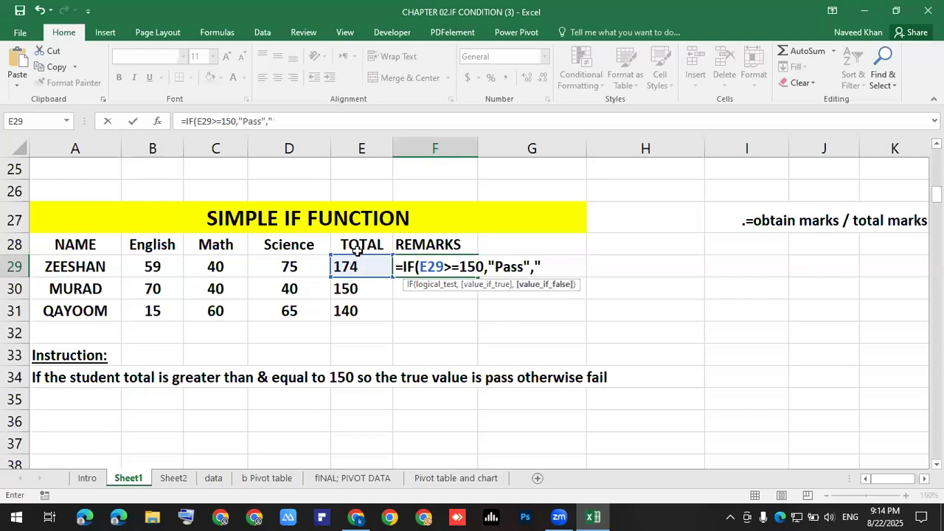
text(ail"))
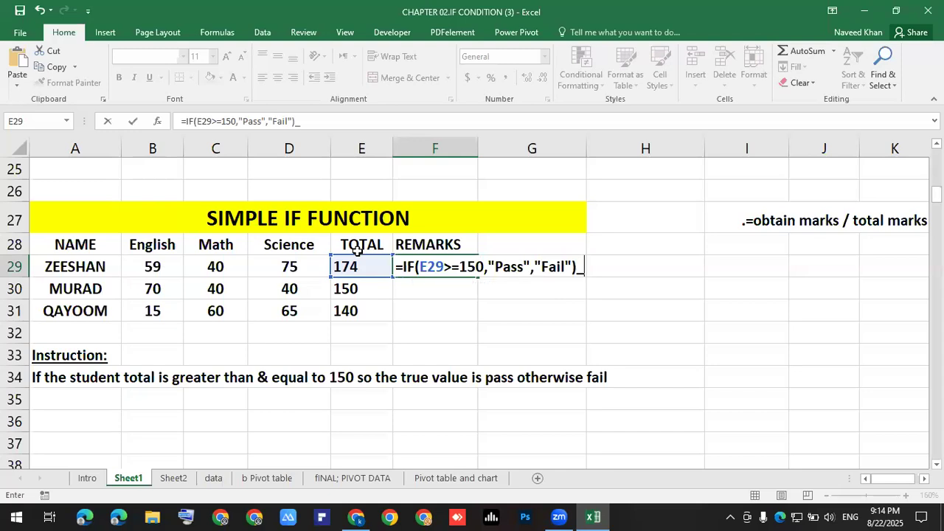
key(Return)
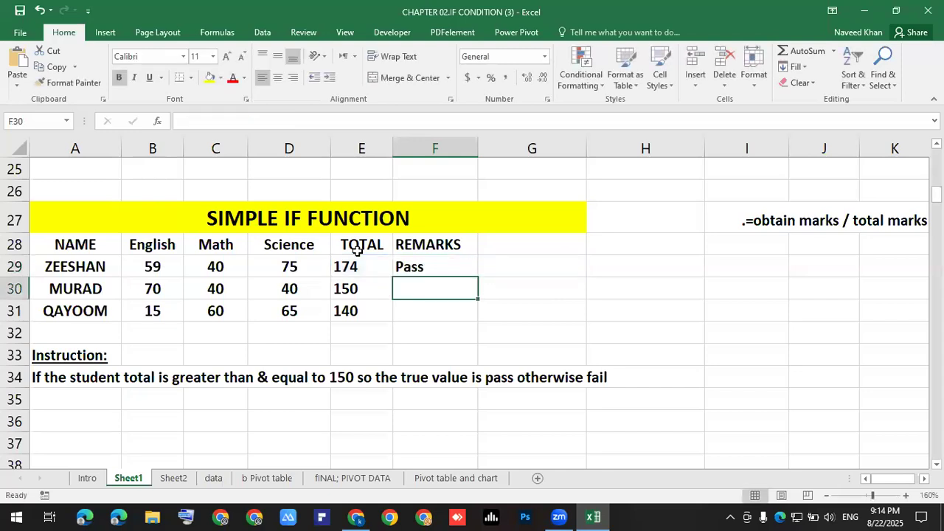
Review the IF formula in F29, fill it down to F31, and check the third student's marks and total in row 31.
double_click(433, 268)
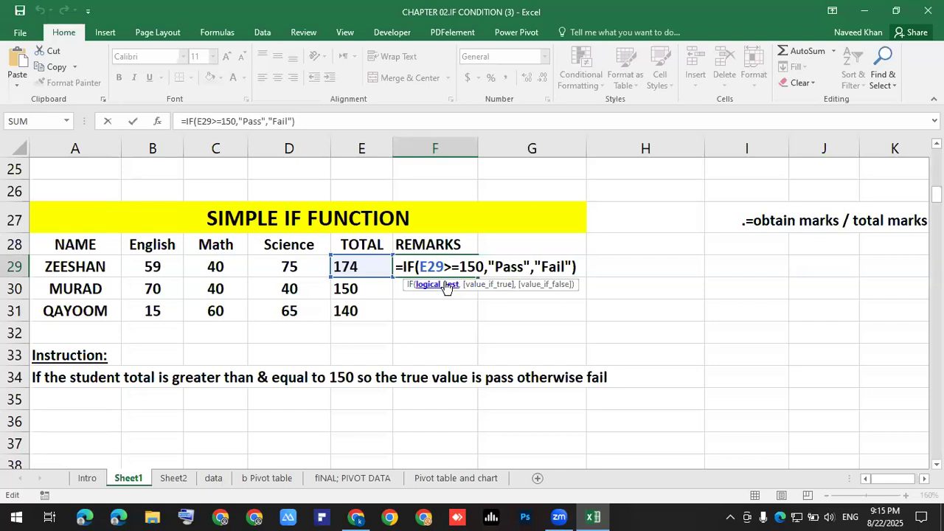
key(Return)
key(Up)
drag(480, 276, 570, 303)
click(570, 303)
click(435, 309)
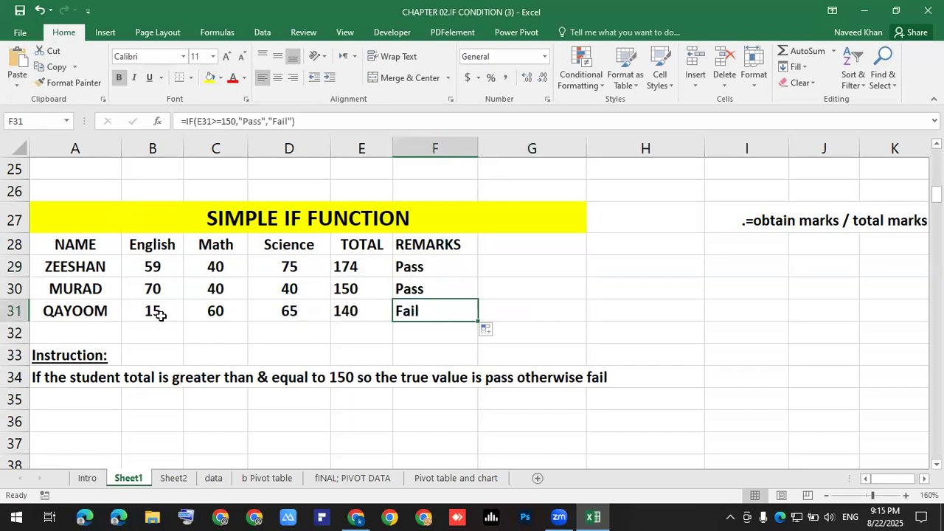
drag(156, 312, 352, 310)
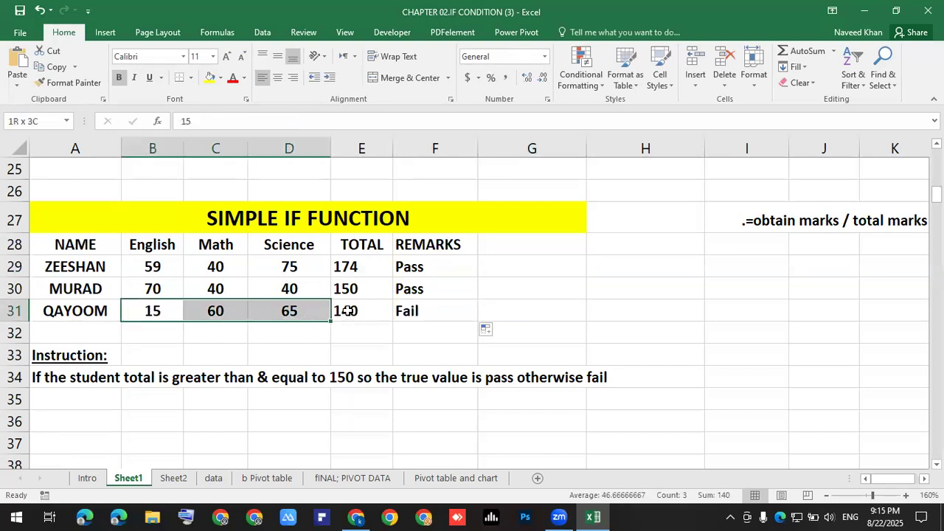
click(352, 311)
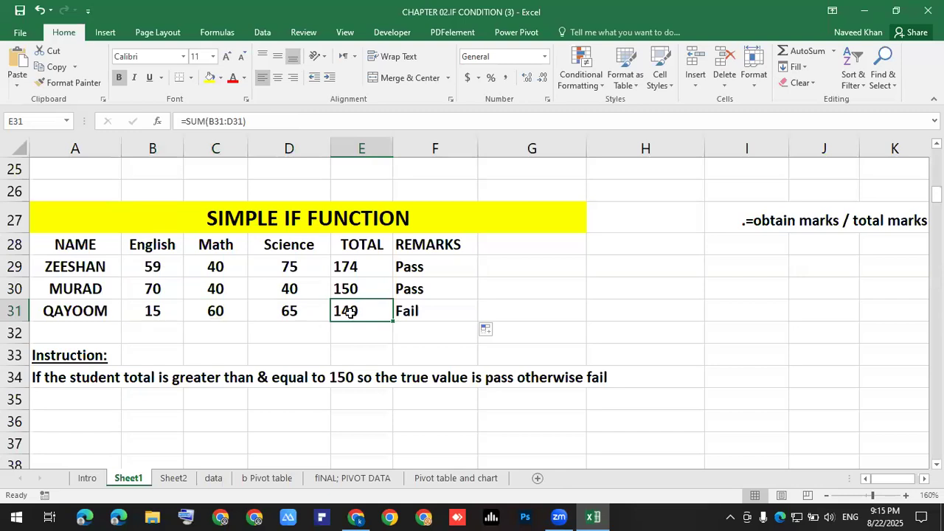
Clear the results in A9, D9 and H9 under the amount lists at the top of the sheet.
scroll(349, 313, down, 6)
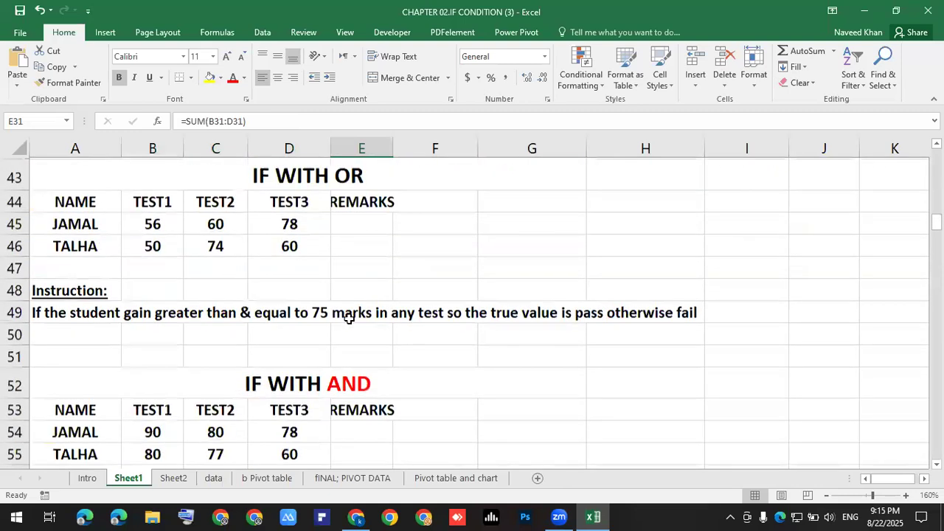
scroll(348, 320, up, 13)
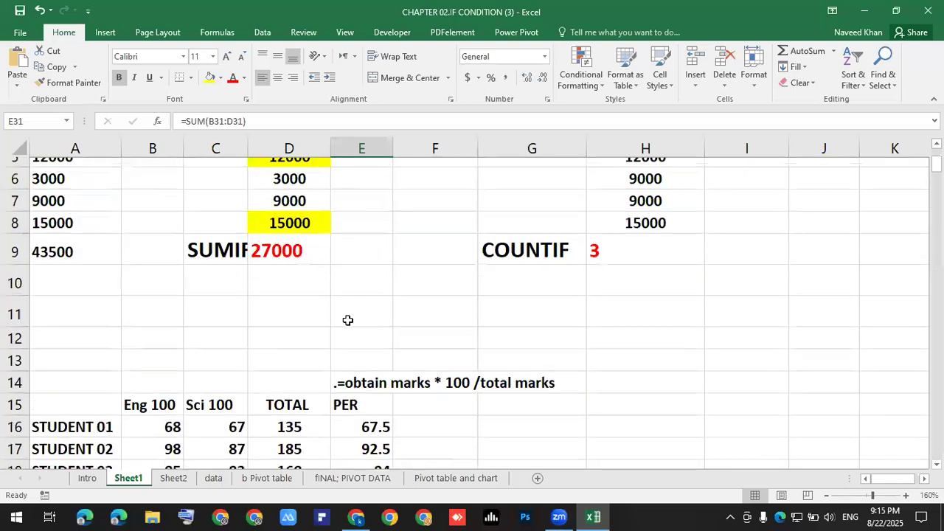
scroll(347, 321, up, 1)
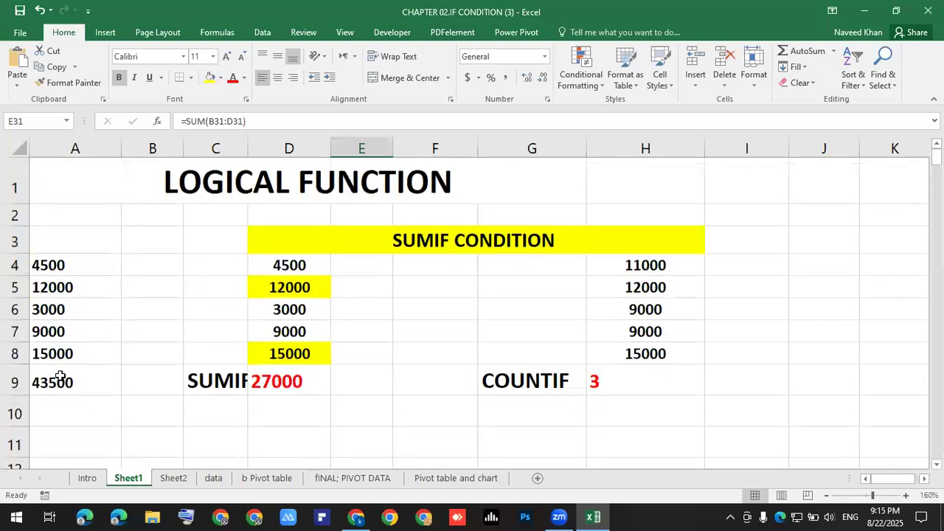
click(62, 379)
key(Delete)
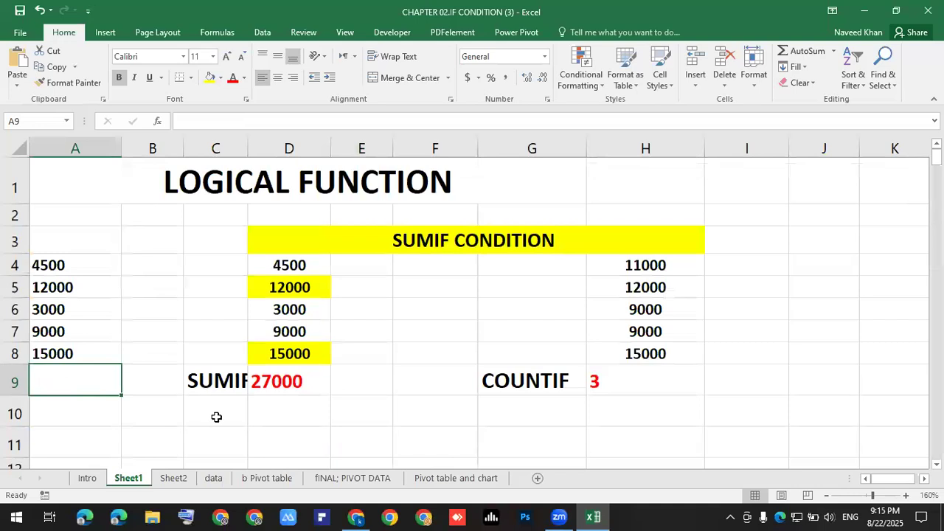
click(274, 389)
key(Delete)
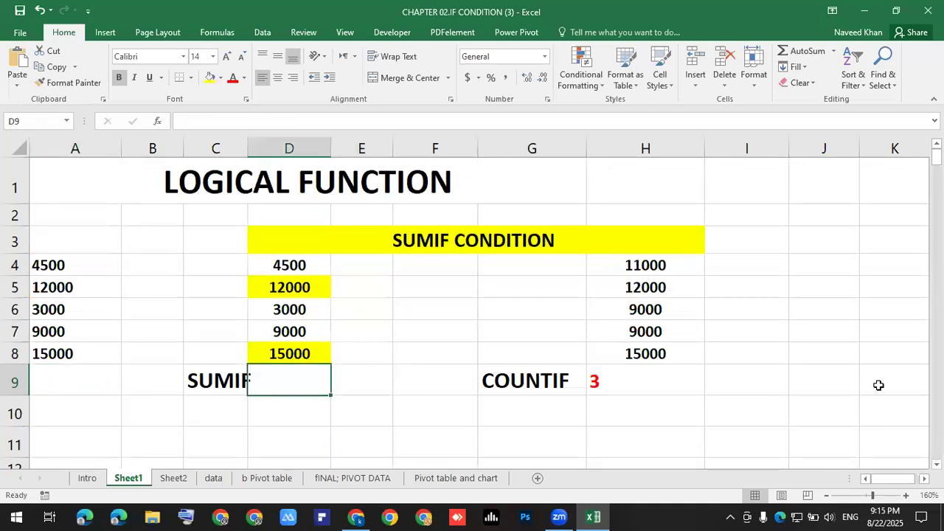
click(652, 381)
key(Delete)
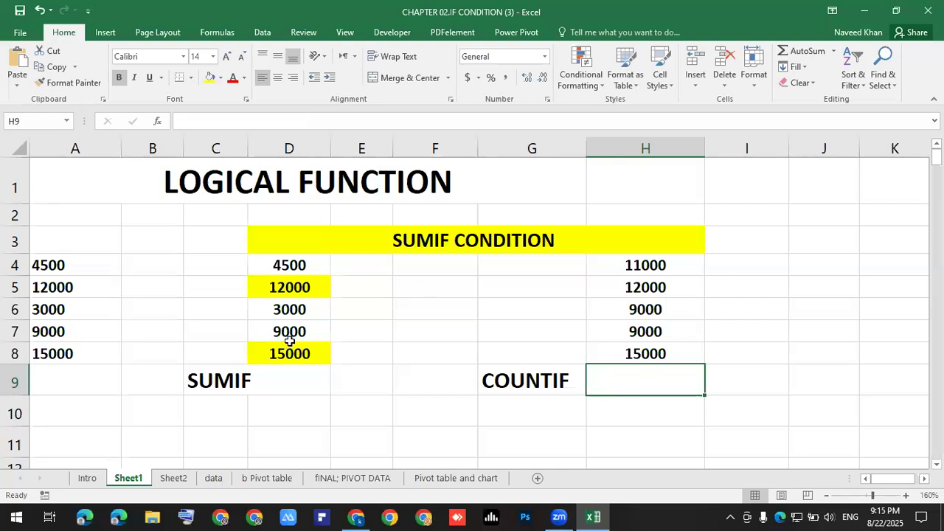
Remove the yellow fill from the amounts in D4:D8.
drag(289, 265, 295, 354)
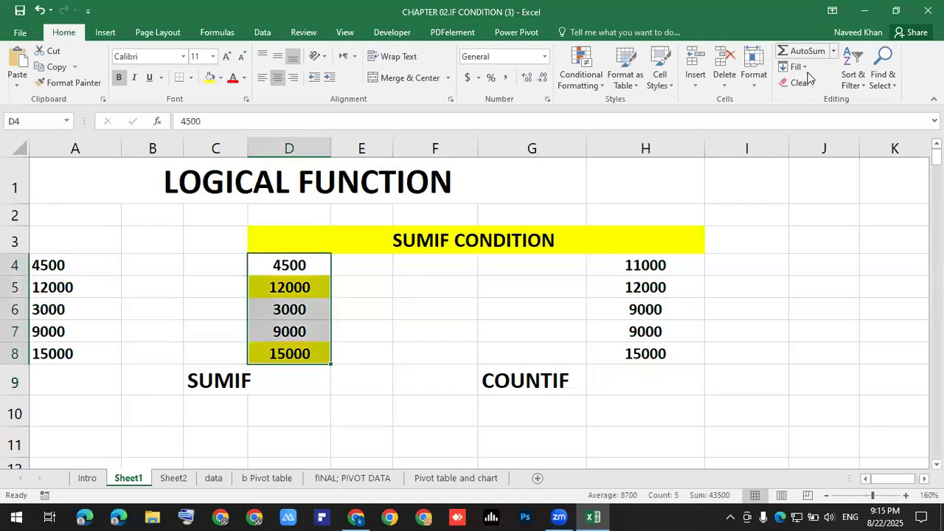
click(220, 79)
click(226, 201)
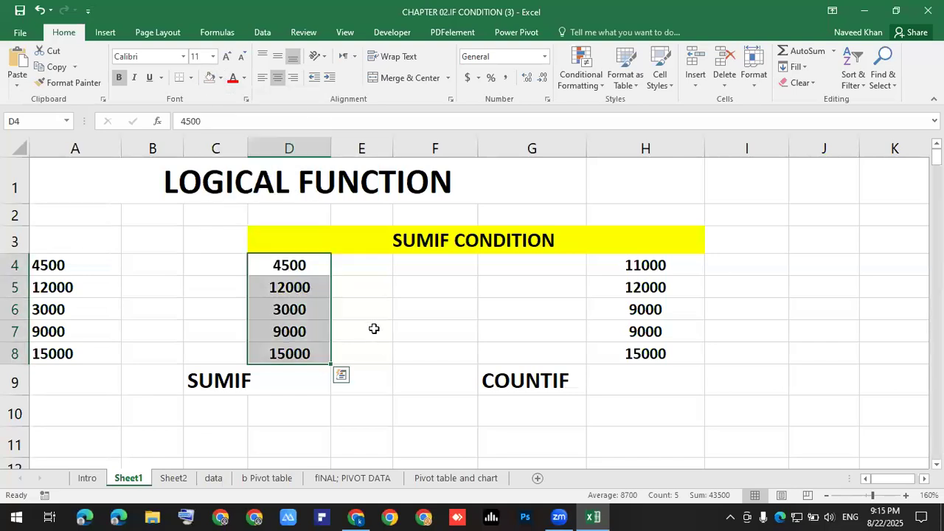
click(360, 325)
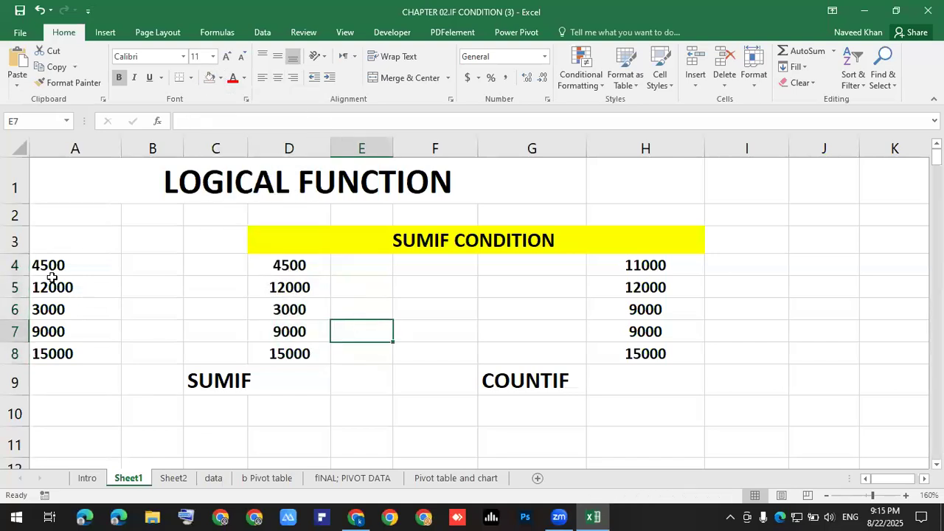
Highlight the amounts in A4:A8 to review the values for a plain SUM.
drag(55, 265, 44, 373)
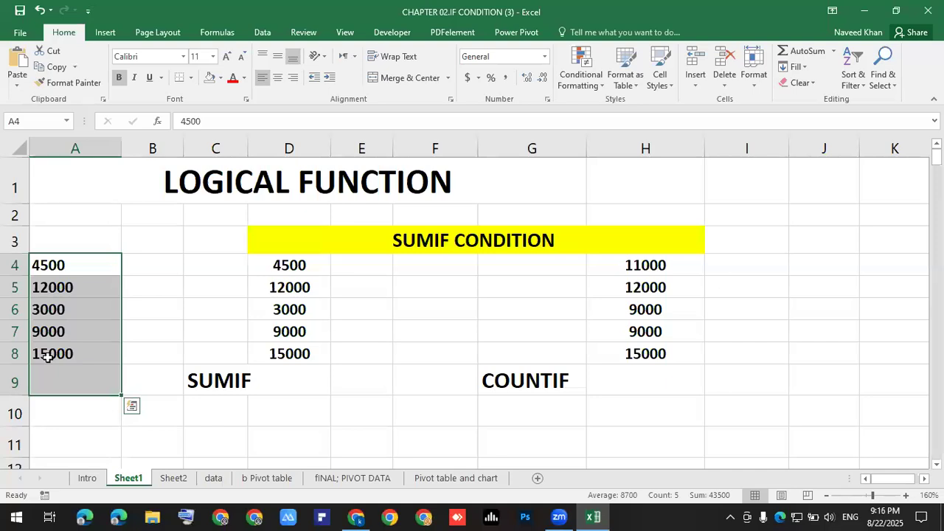
click(64, 357)
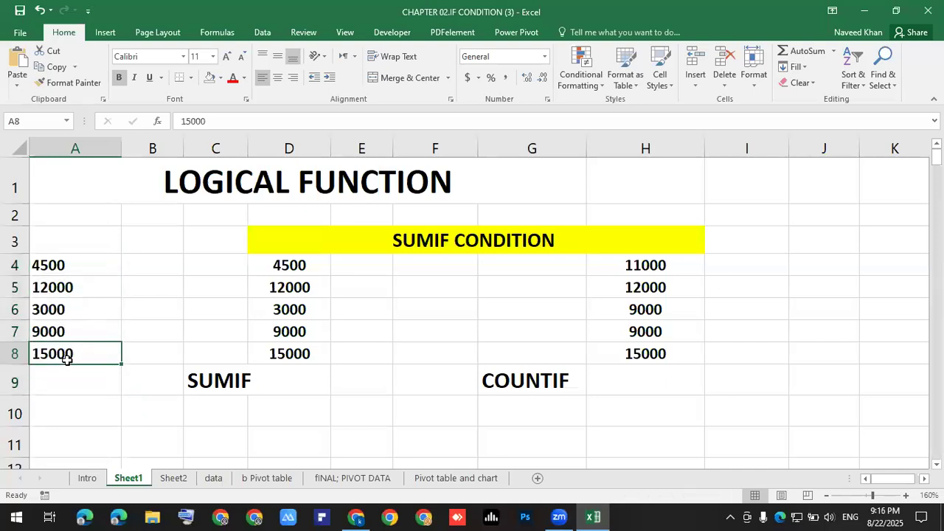
drag(69, 265, 74, 357)
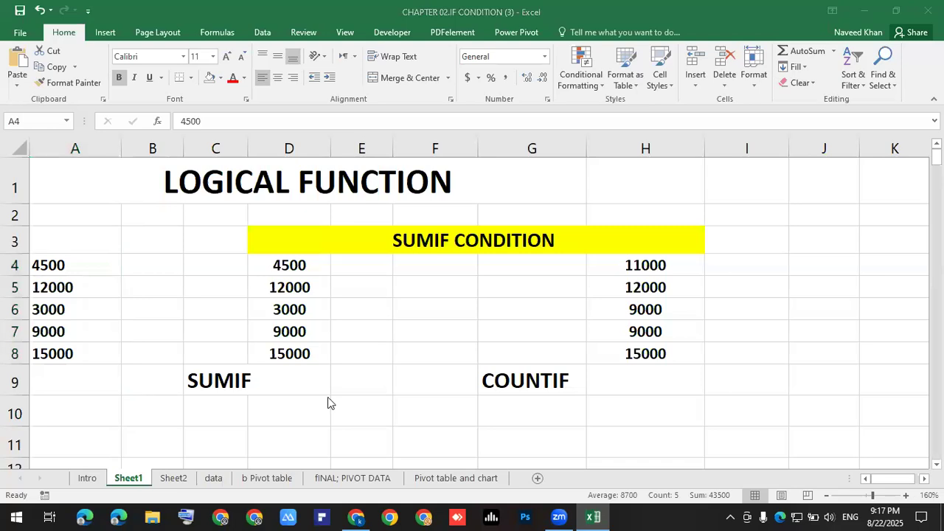
Total the first amount list with =SUM(A4:A8) in A9 and clear the cell again.
click(94, 373)
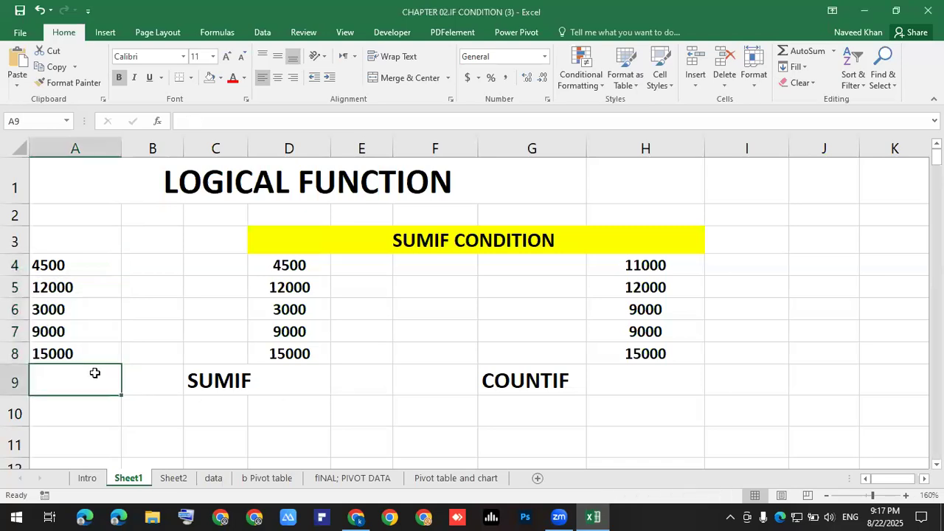
text(=)
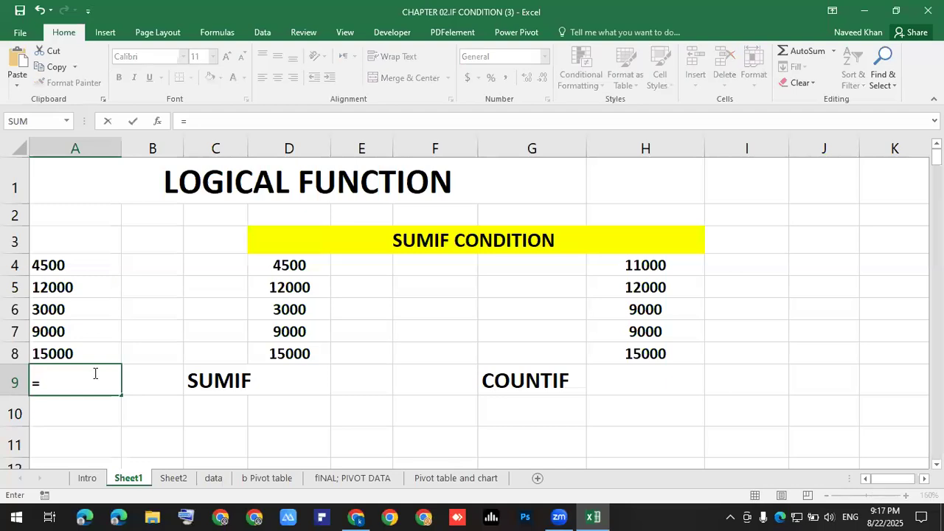
text(43500)
key(BackSpace)
key(BackSpace)
key(BackSpace)
key(BackSpace)
key(BackSpace)
text(sum)
key(Tab)
key(Up)
key(Up)
key(Up)
key(Up)
key(Up)
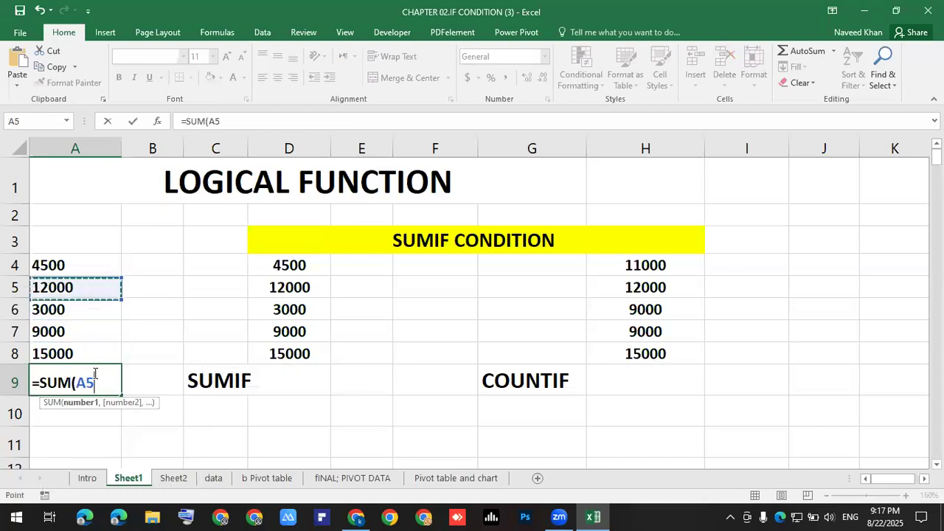
key(shift+Down)
key(shift+Down)
key(shift+Down)
key(shift+Down)
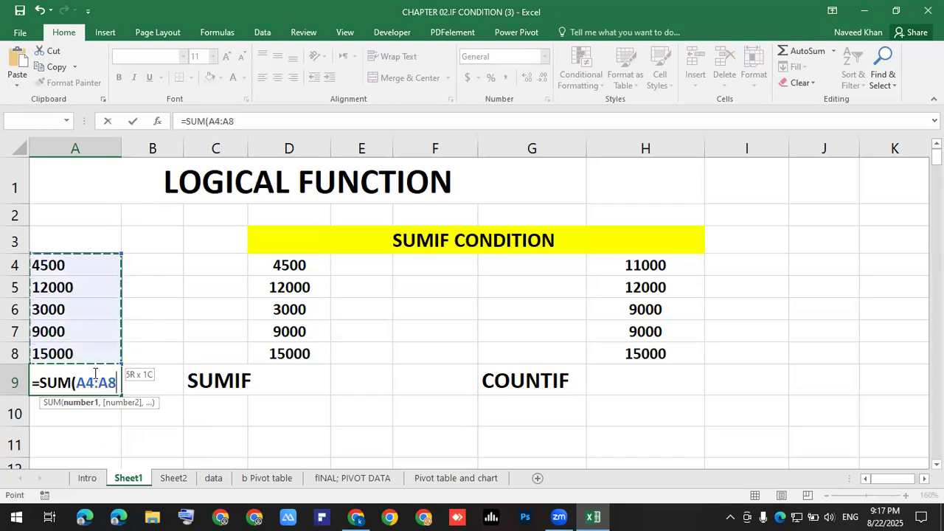
text())
key(Return)
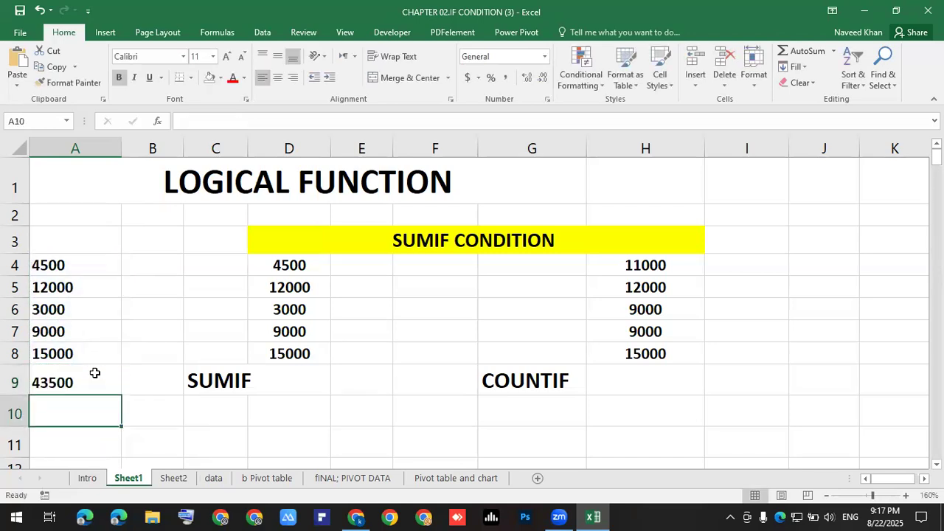
click(86, 384)
key(Delete)
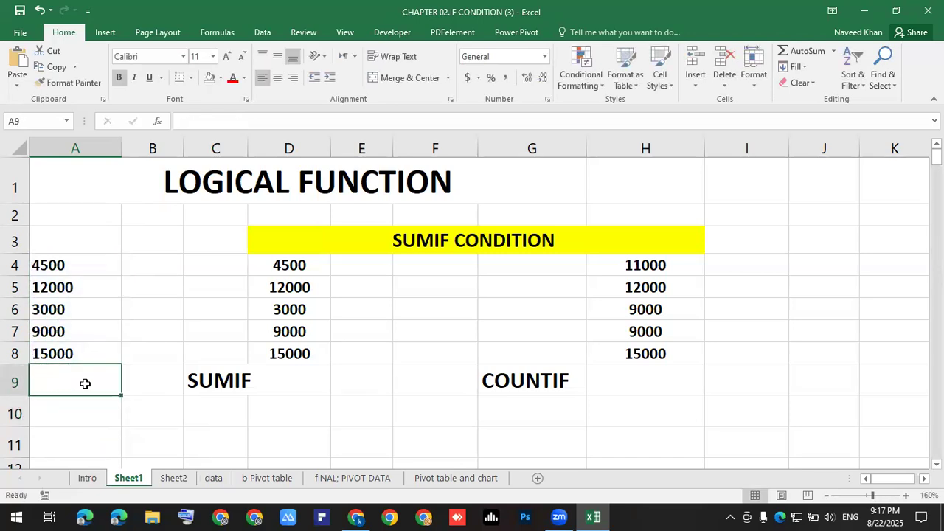
Highlight the amounts in A4:A8 and D4:D8 to compare the two lists ahead of the conditional sum.
drag(71, 264, 72, 355)
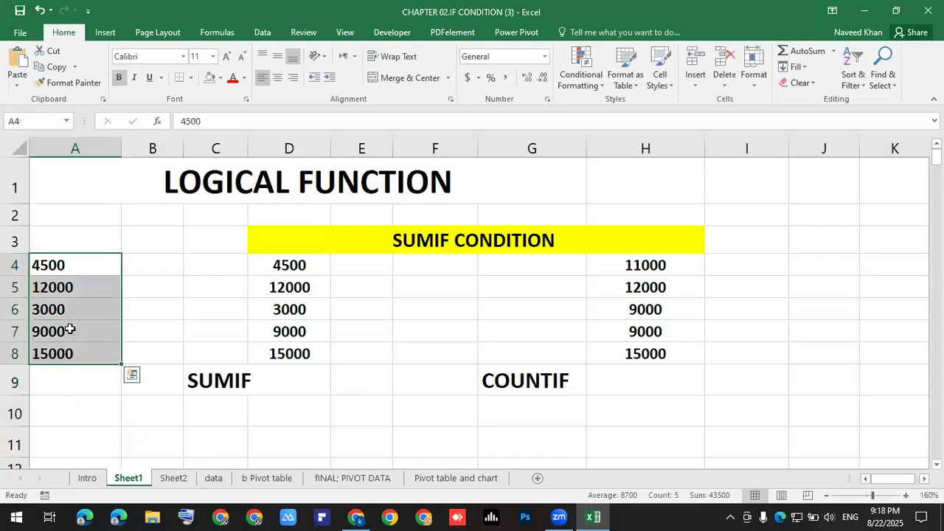
click(298, 308)
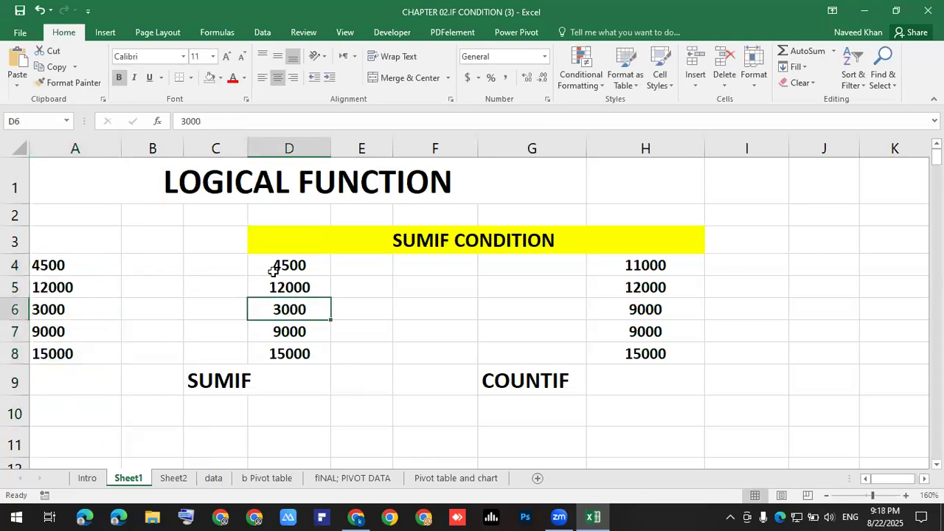
drag(289, 266, 289, 376)
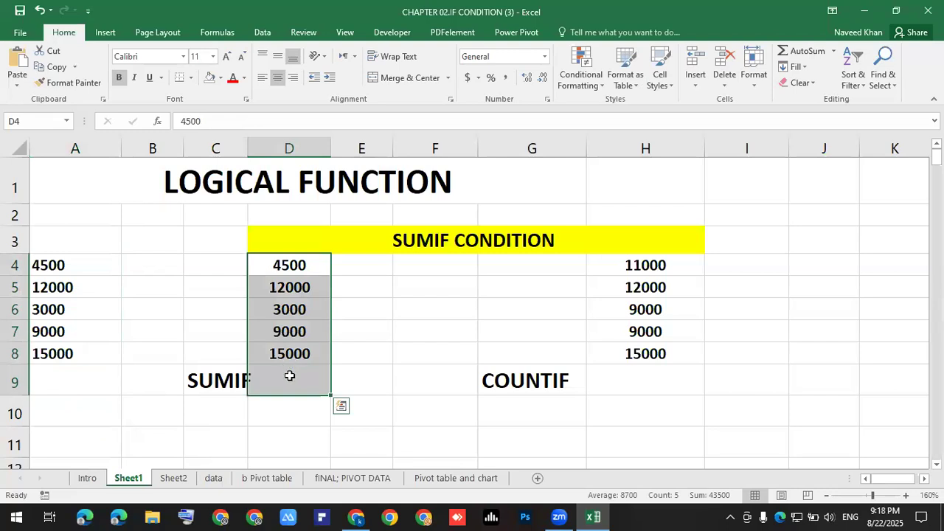
Start a SUMIF formula in D9 with D4:D8 as its range.
click(290, 376)
text(=)
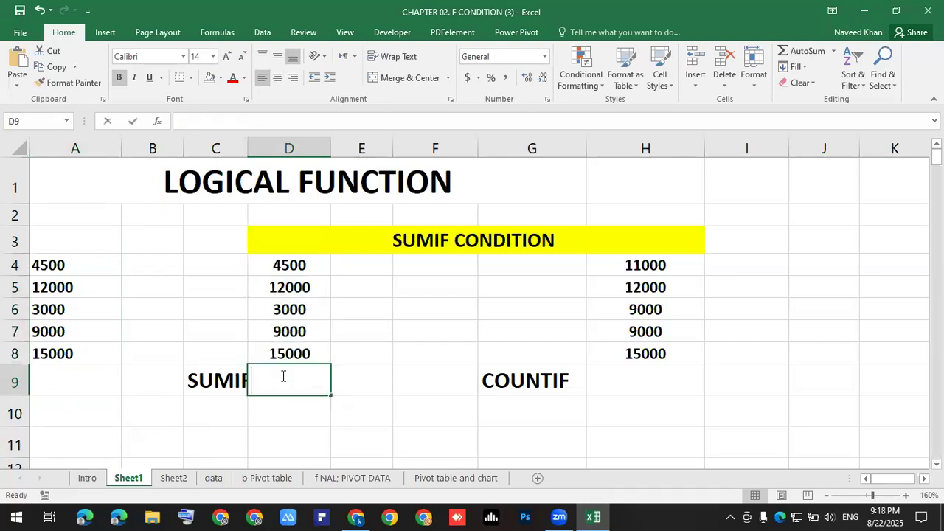
text(sumif)
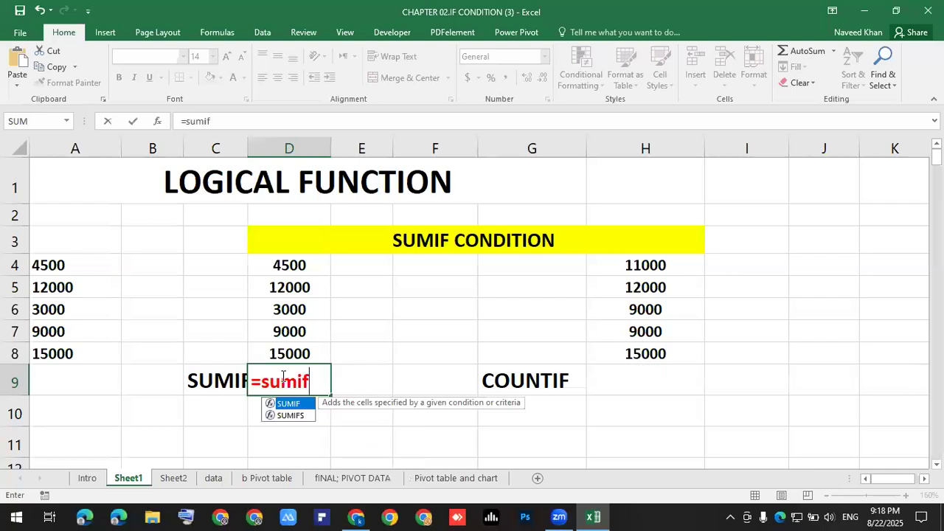
key(Tab)
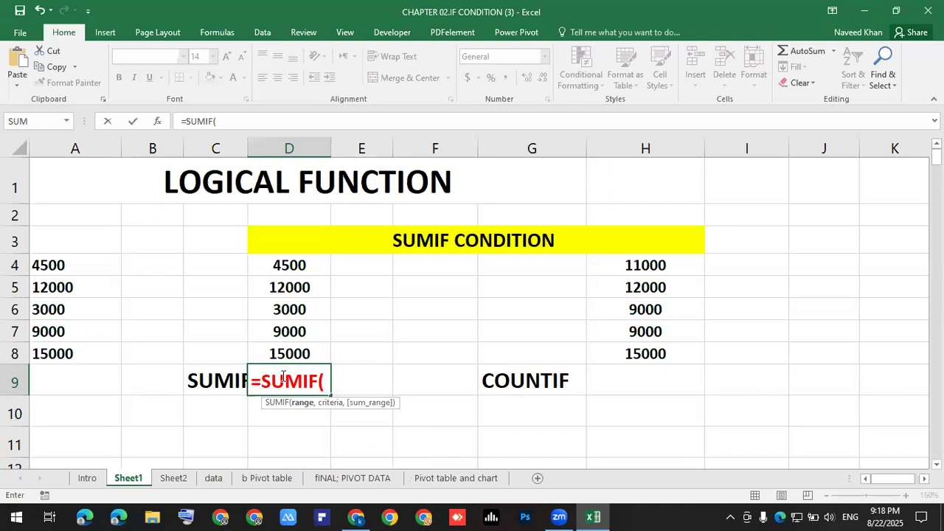
drag(289, 267, 310, 351)
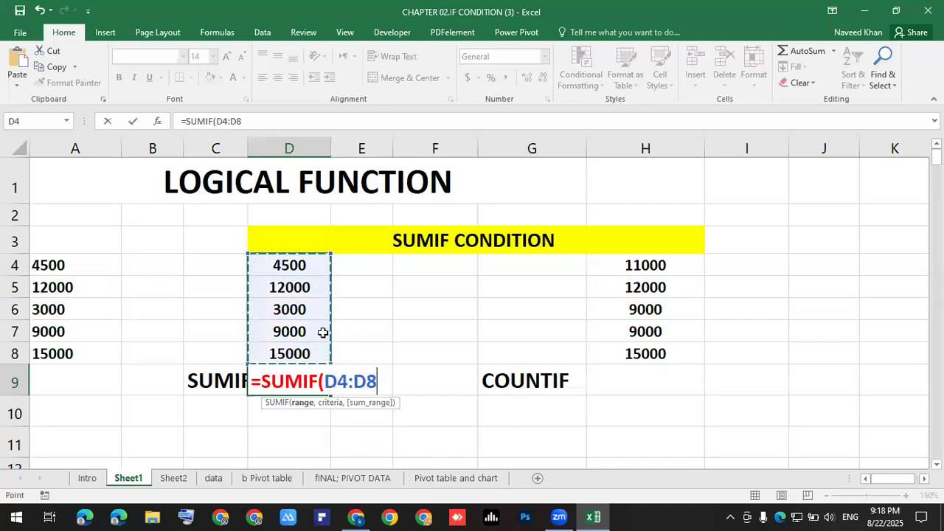
text(,)
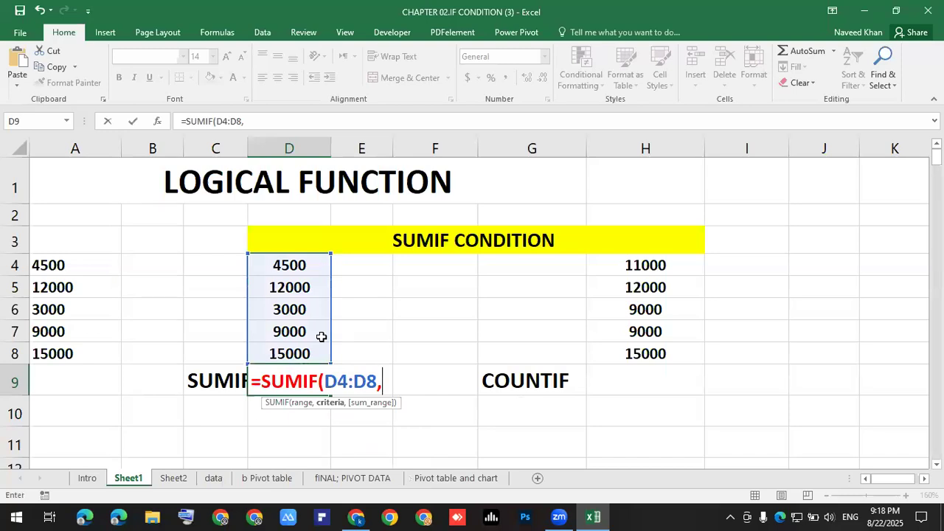
Give the SUMIF formula in D9 the criterion ">=10000" and complete it.
text(">)
right_click(322, 337)
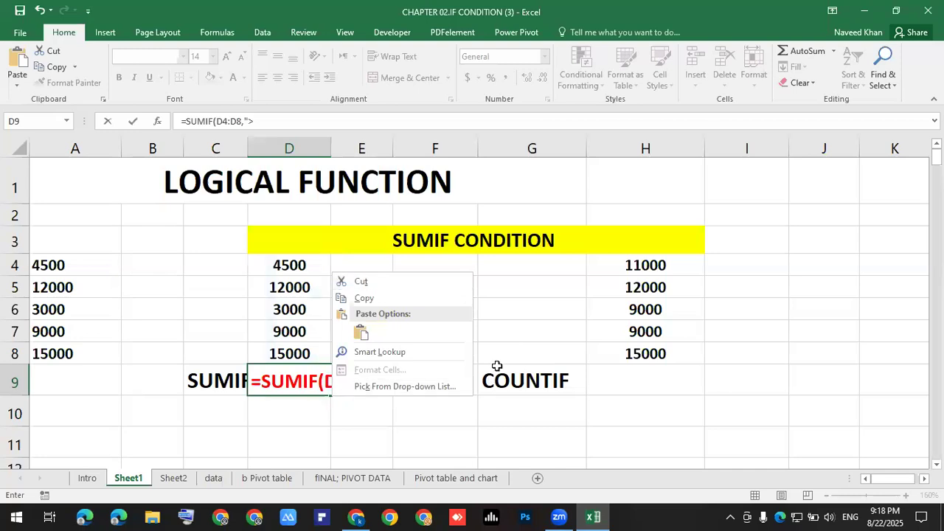
key(Escape)
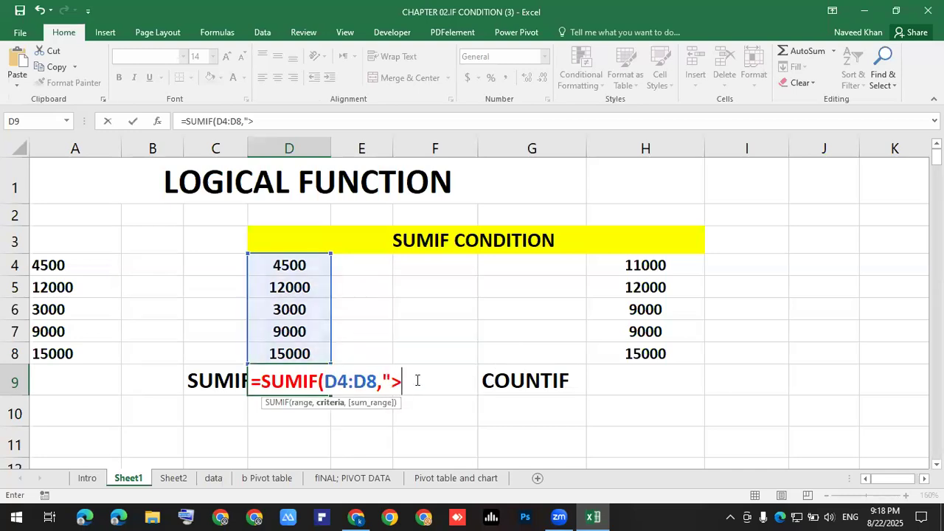
text(10000)
click(403, 380)
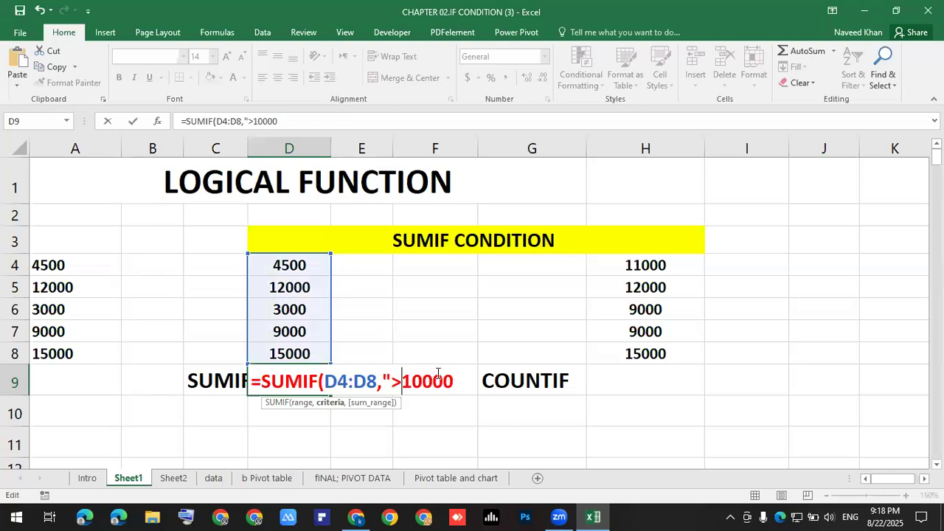
text(=)
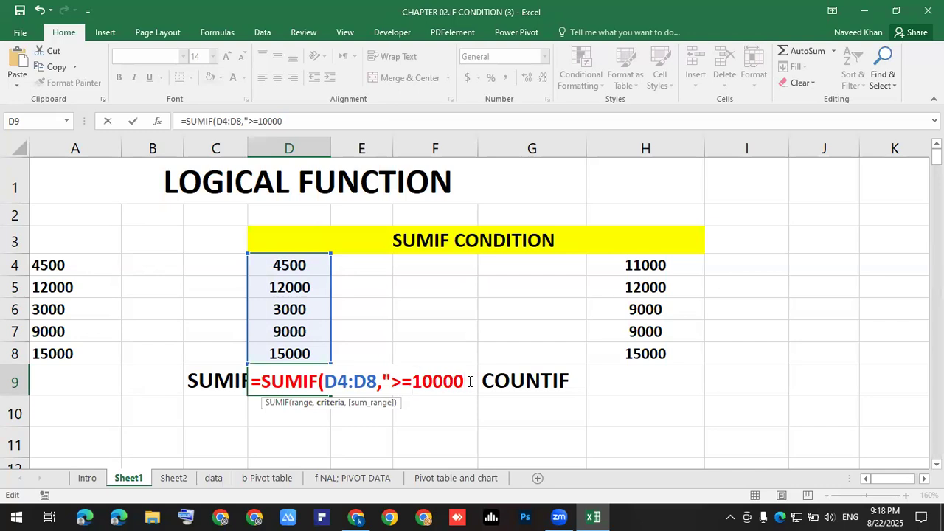
text("))
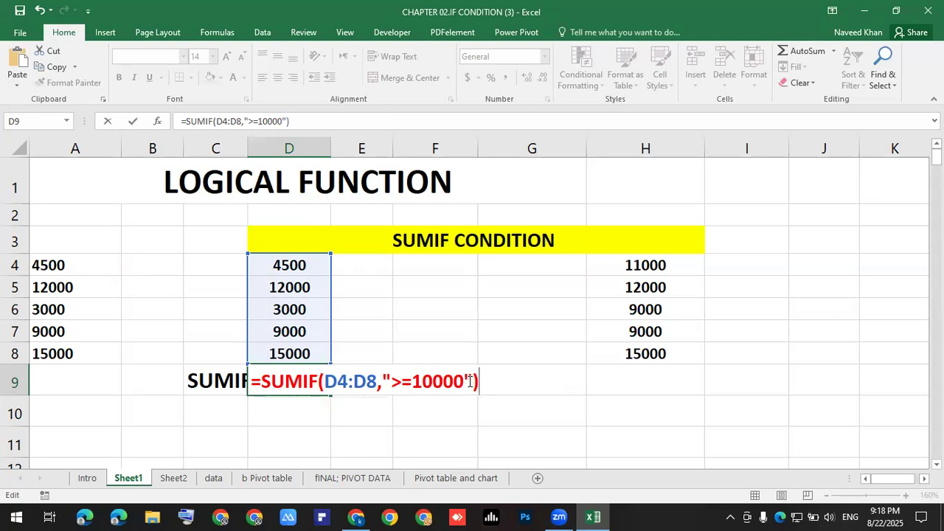
key(Return)
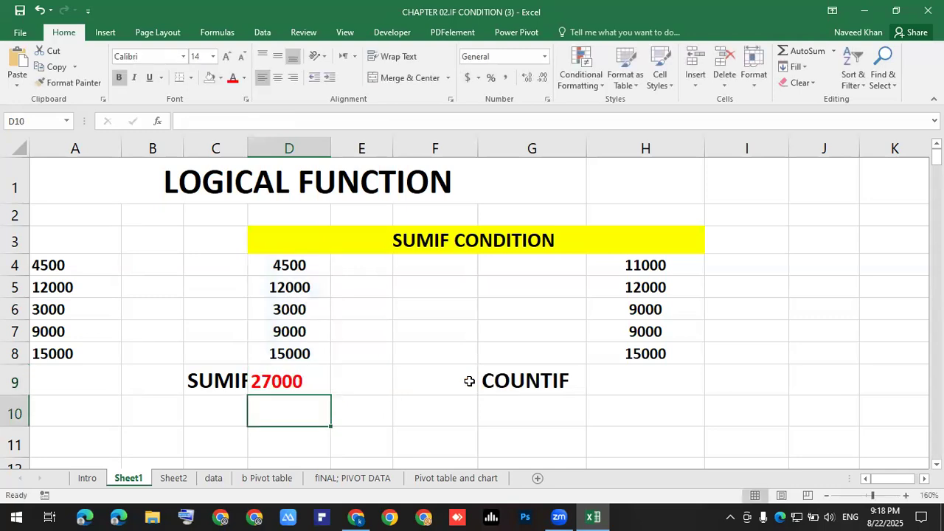
Review the SUMIF formula in D9 against the amounts in D4:D8.
click(285, 377)
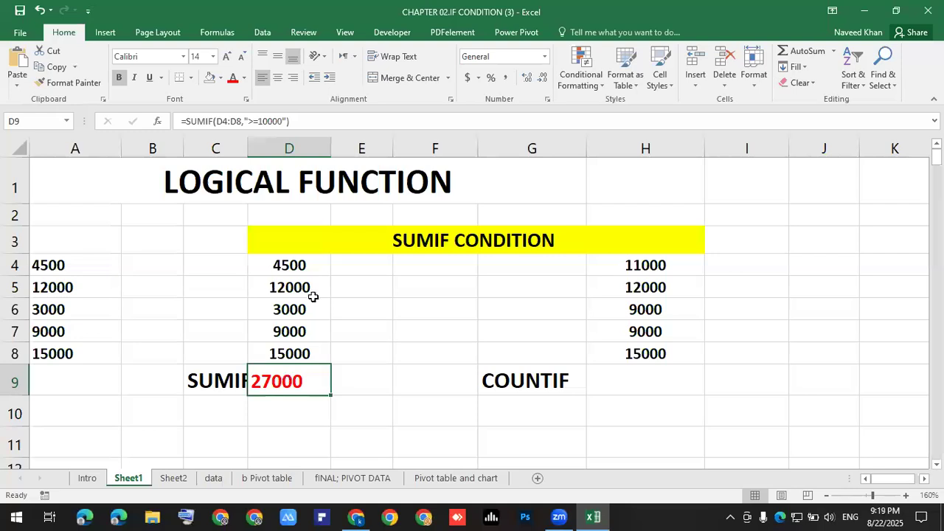
drag(290, 266, 299, 358)
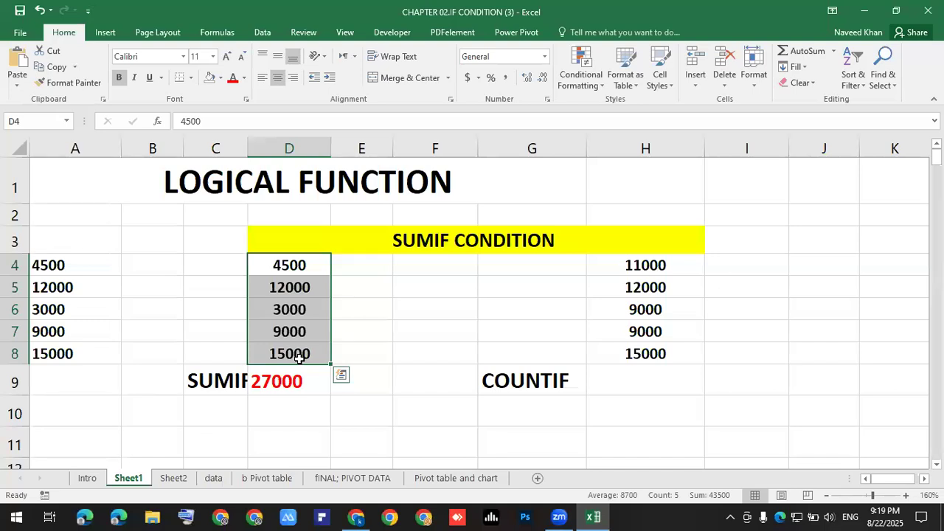
click(359, 407)
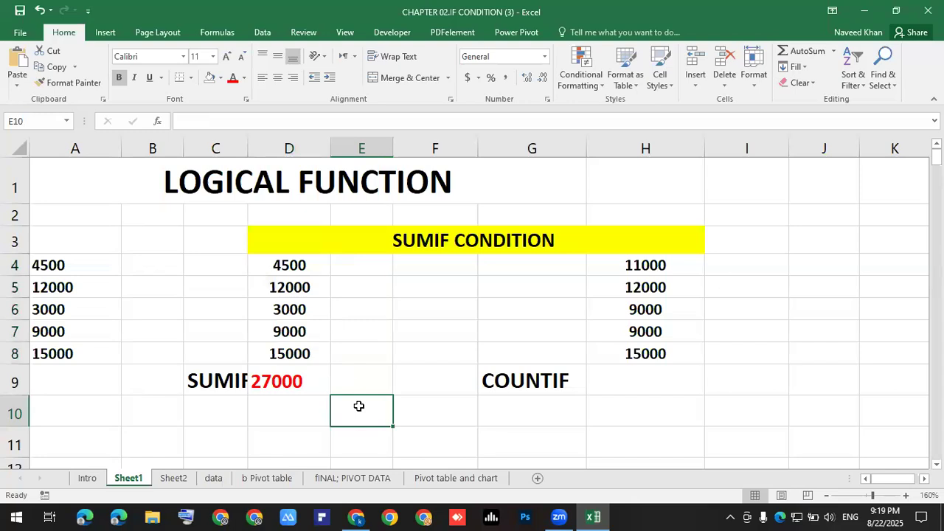
click(314, 369)
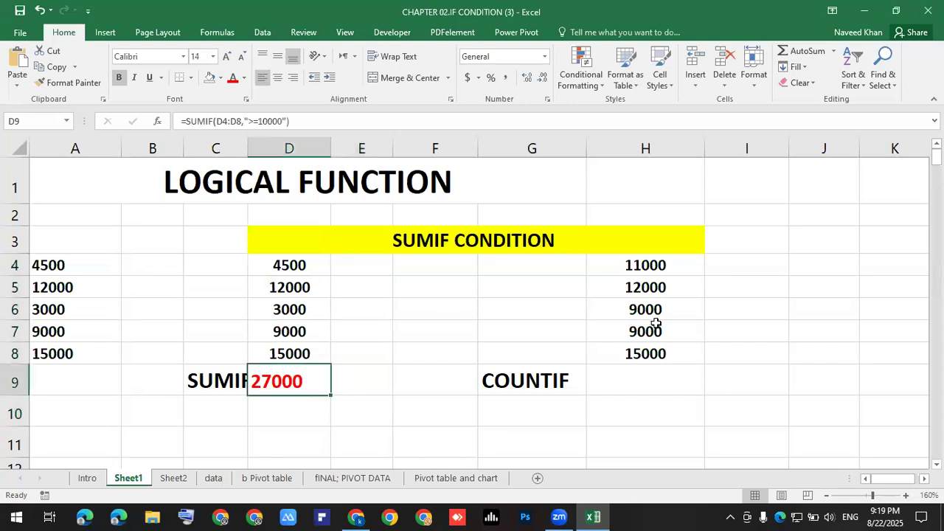
Start a COUNTIF formula in H9 with H4:H8 as its range.
click(647, 361)
click(649, 372)
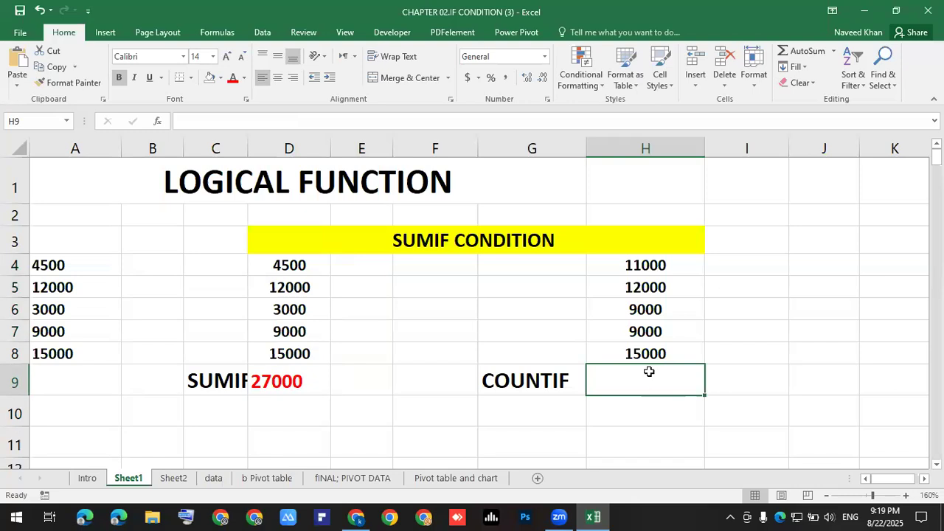
text(-)
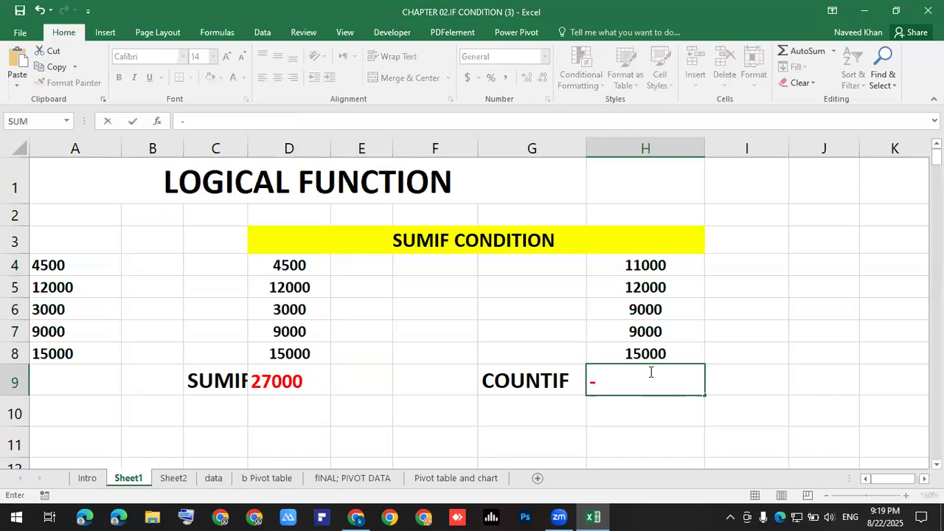
key(BackSpace)
text(=countif)
key(Tab)
key(Up)
key(Up)
key(Up)
key(Up)
key(Up)
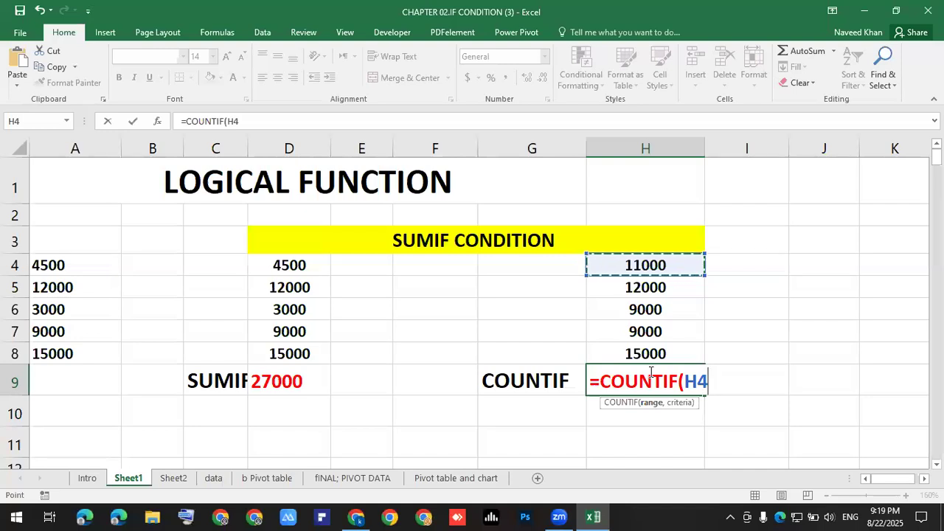
key(shift+Down)
key(shift+Down)
key(shift+Down)
key(shift+Down)
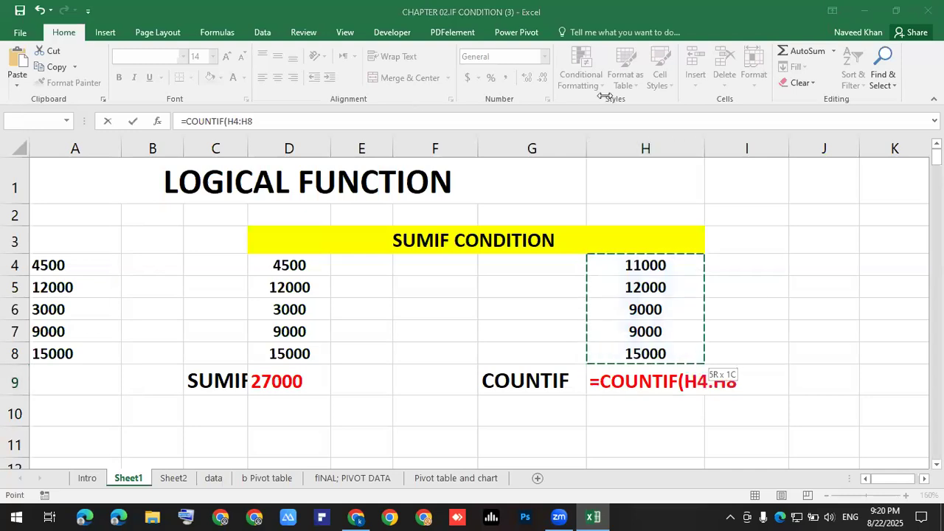
click(741, 375)
Give the COUNTIF formula in H9 the criterion ">=10000" and complete it.
text(,)
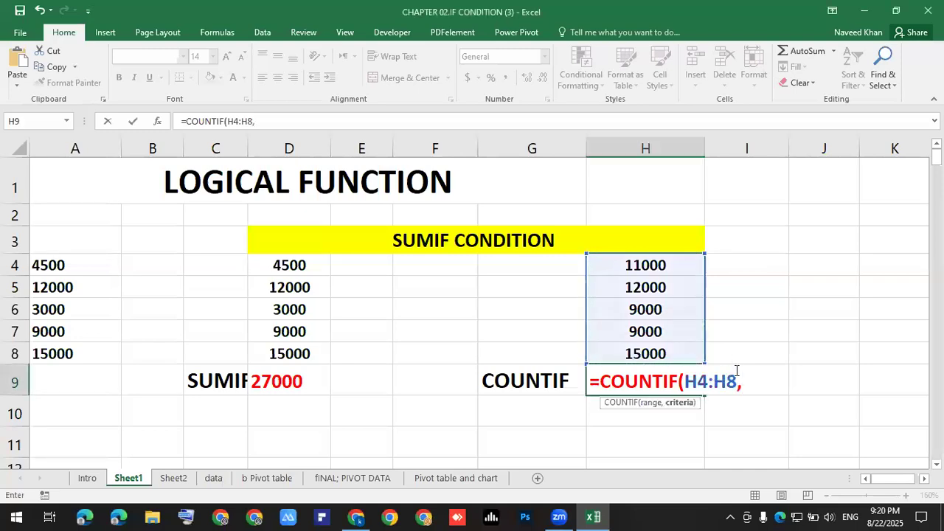
text(">=10000")
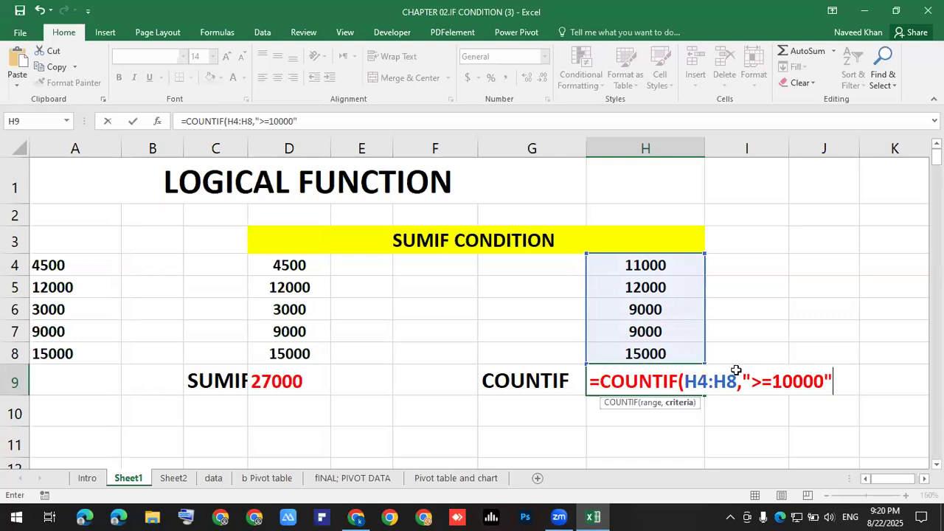
key(Return)
Check the COUNTIF formula in H9 against the individual amounts above it.
click(685, 388)
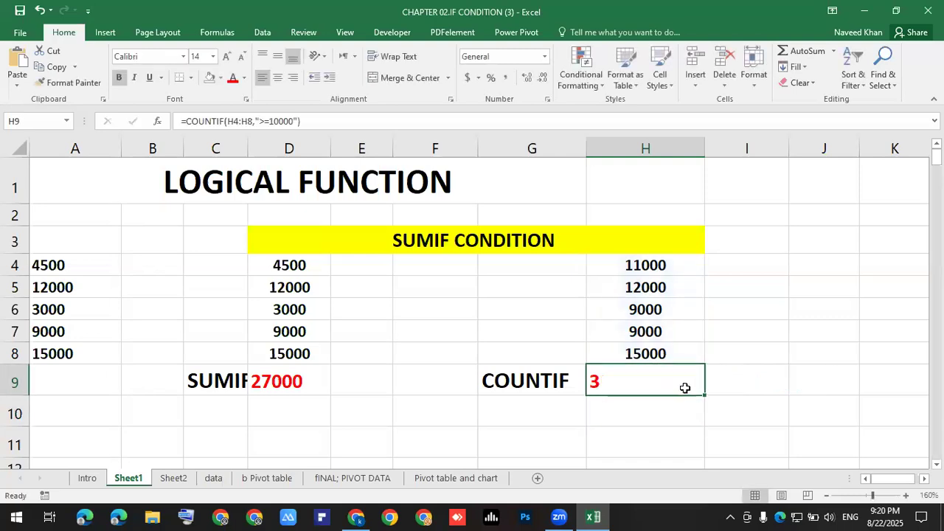
click(673, 266)
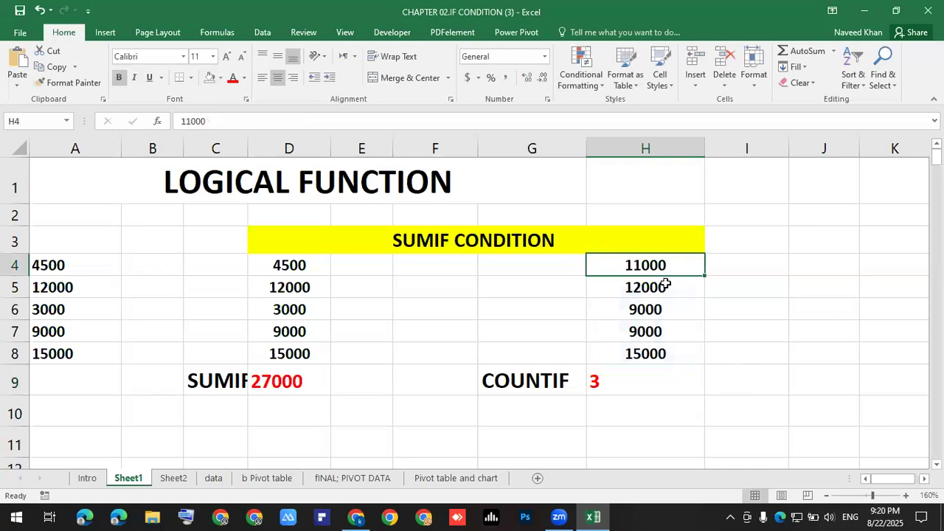
click(665, 285)
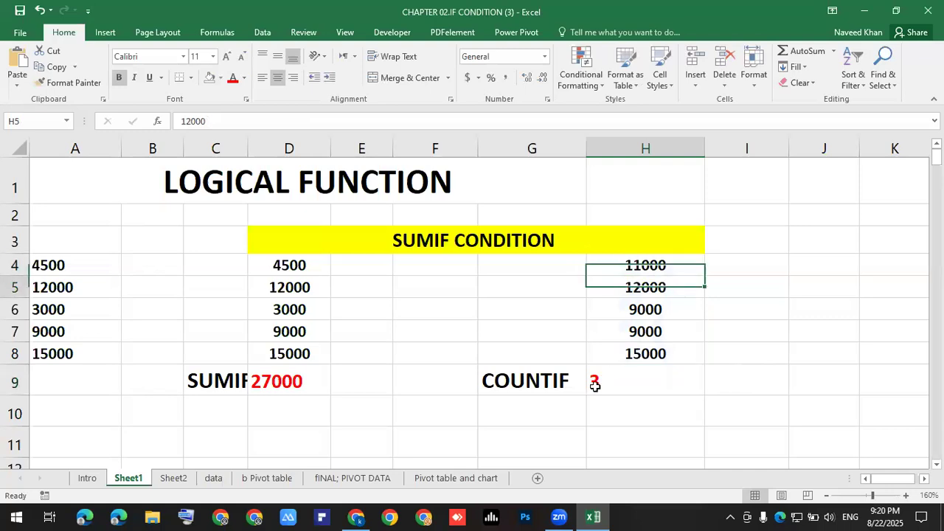
click(599, 360)
click(537, 411)
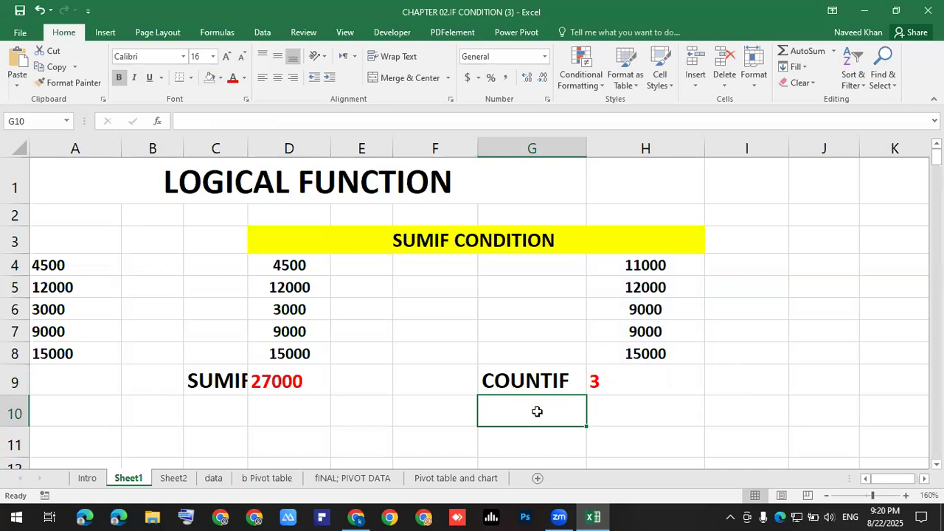
click(602, 405)
Autofit column E in the student marks table so the percentage formula note in E14 fits the column.
scroll(523, 402, down, 2)
scroll(523, 403, down, 1)
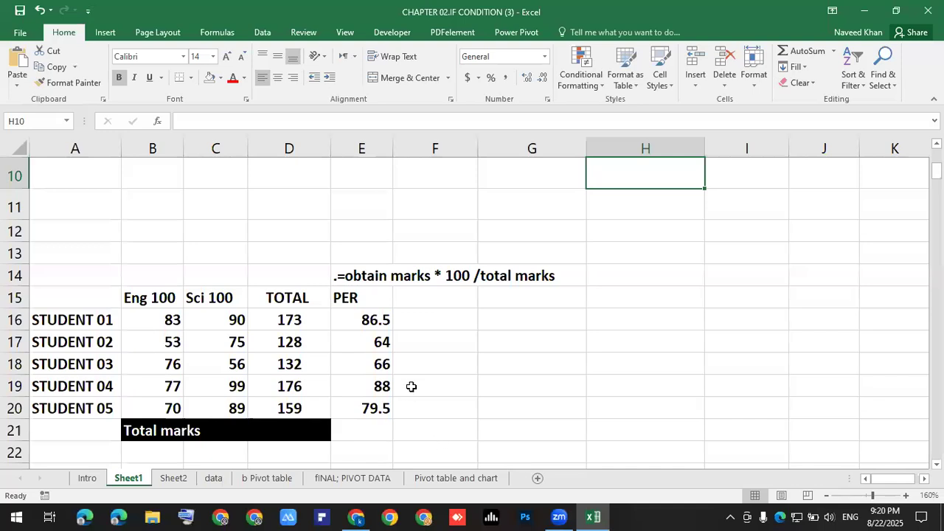
double_click(388, 155)
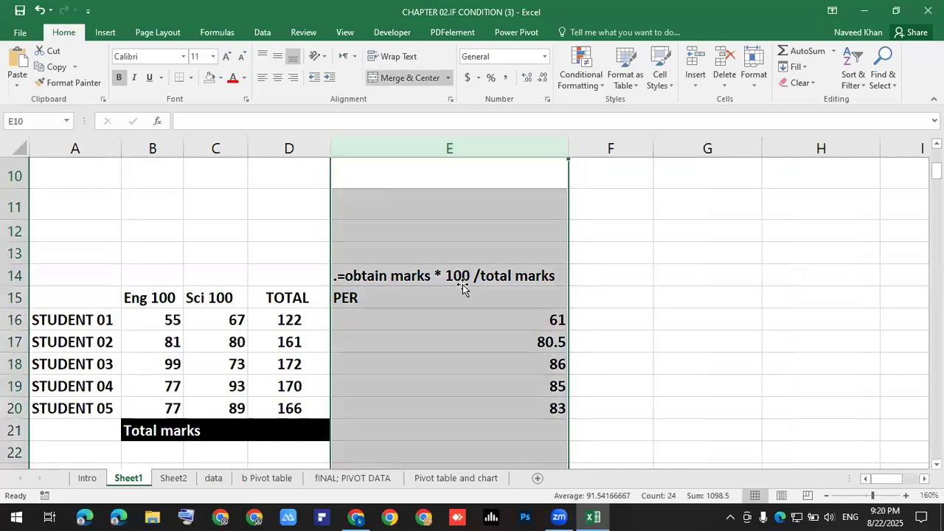
click(459, 282)
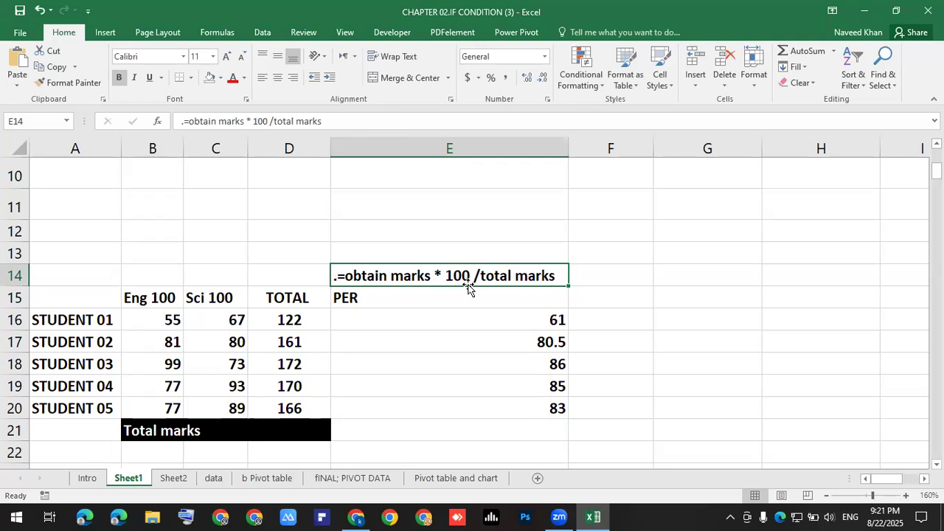
Clear the students' percentages in E16:E20.
drag(544, 304, 544, 310)
click(527, 324)
drag(519, 441, 511, 411)
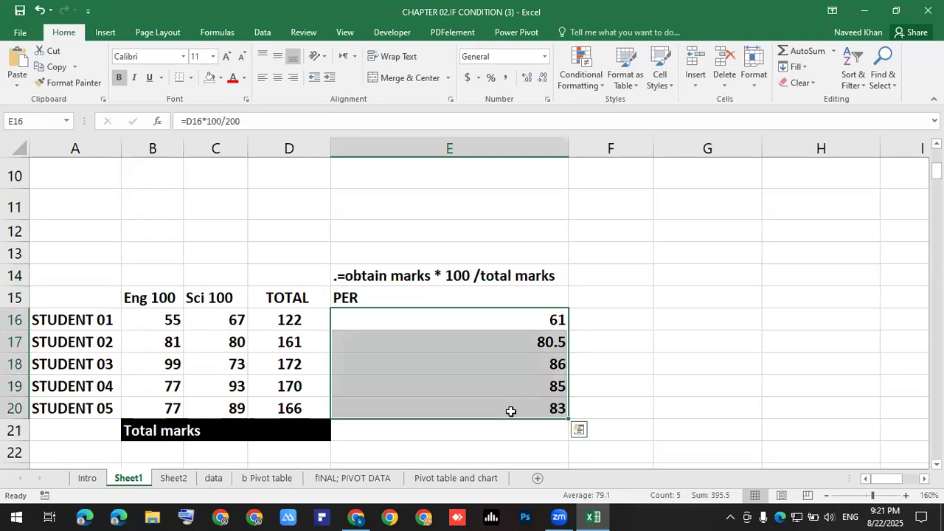
key(Delete)
click(362, 319)
Clear the students' total marks in D16:D20.
drag(309, 318, 312, 408)
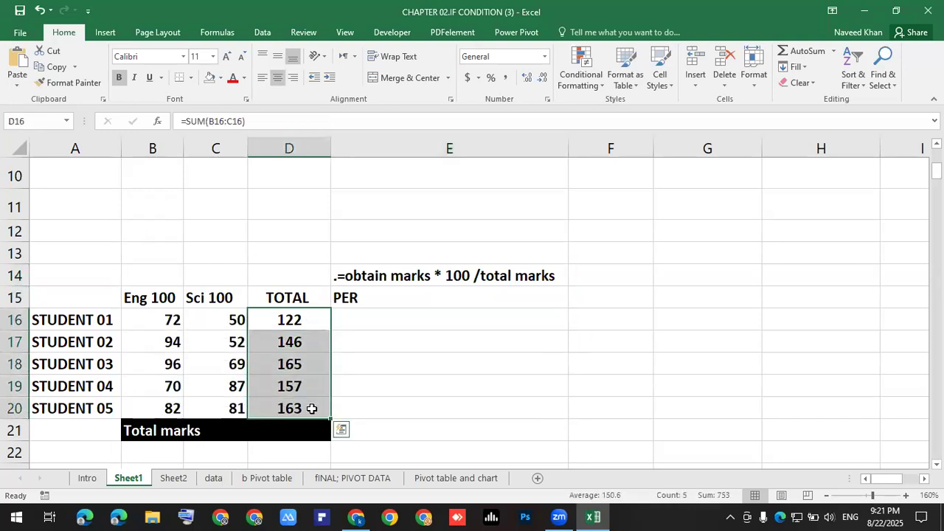
key(Delete)
click(342, 412)
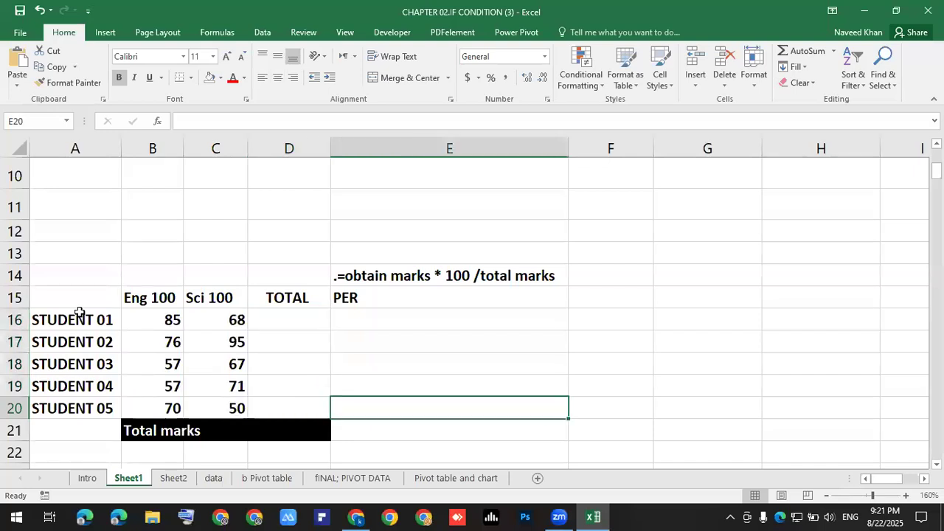
Total the English and Science marks with =SUM(B16:C16) in D16 and fill the formula down to D20.
drag(80, 327, 102, 407)
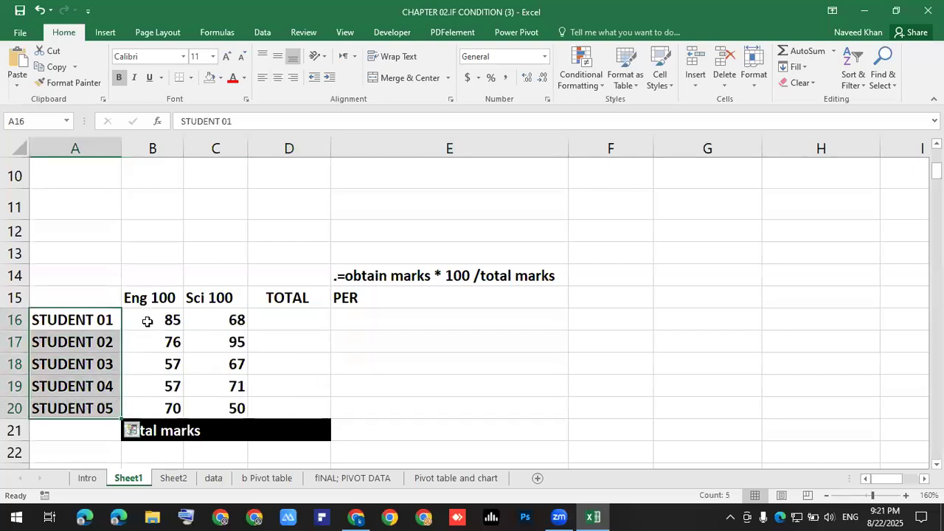
drag(153, 298, 215, 408)
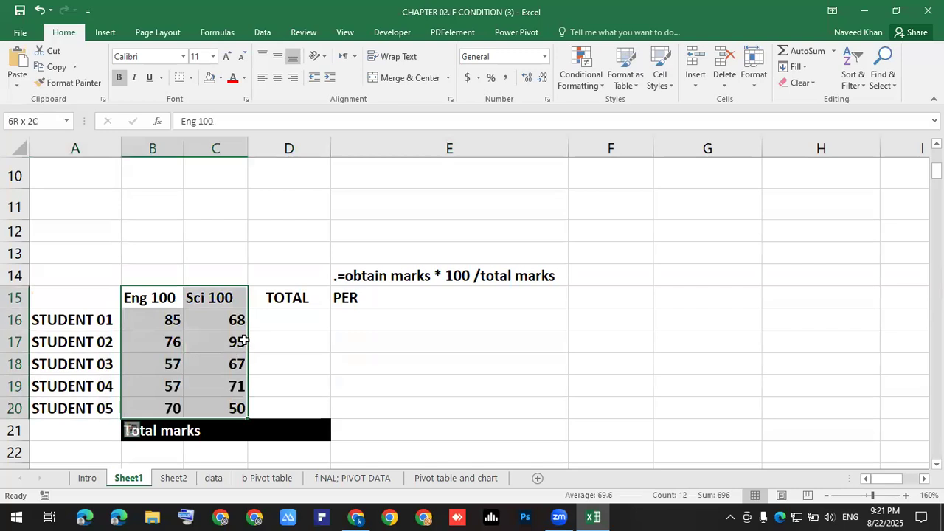
click(282, 320)
text(=su)
key(Tab)
key(Left)
key(Left)
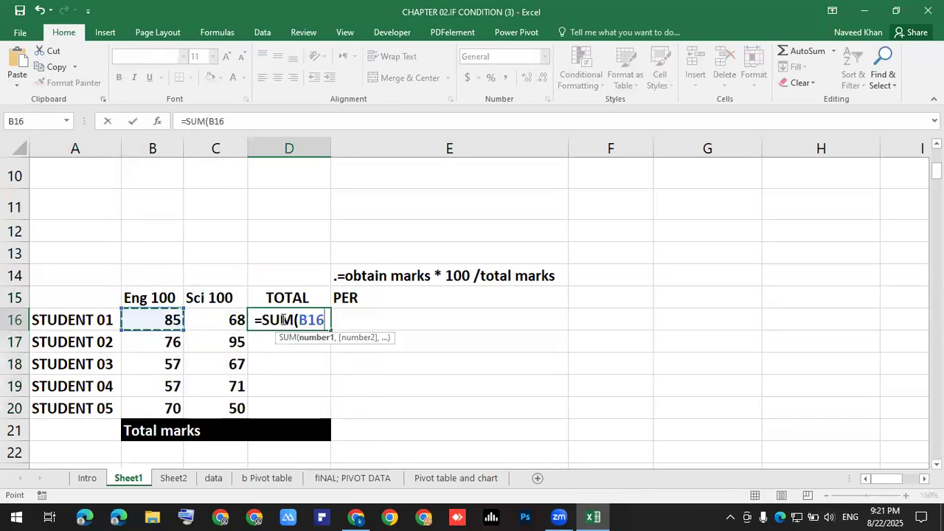
key(shift+Right)
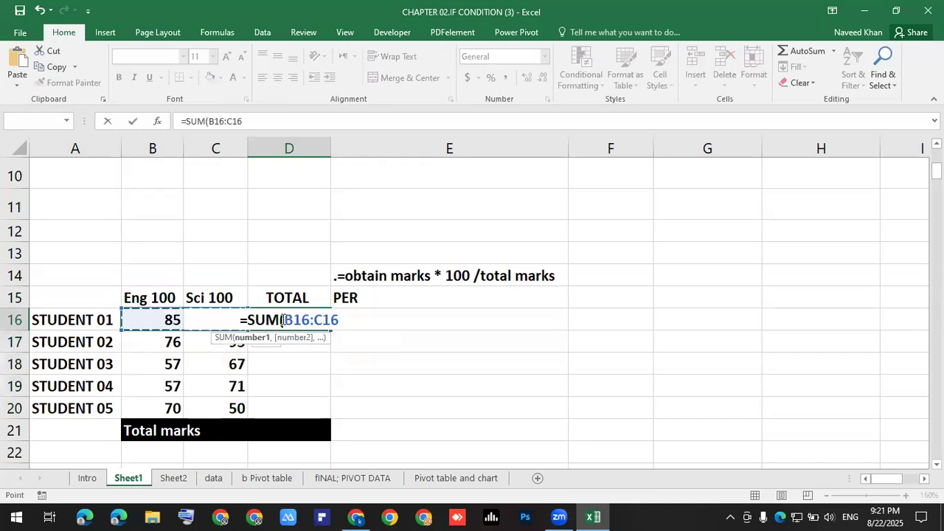
text())
key(Return)
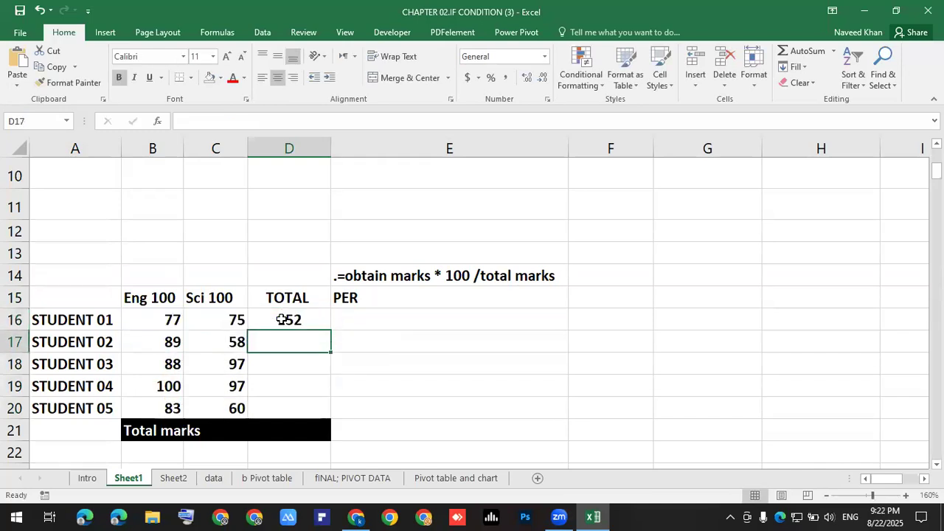
click(282, 320)
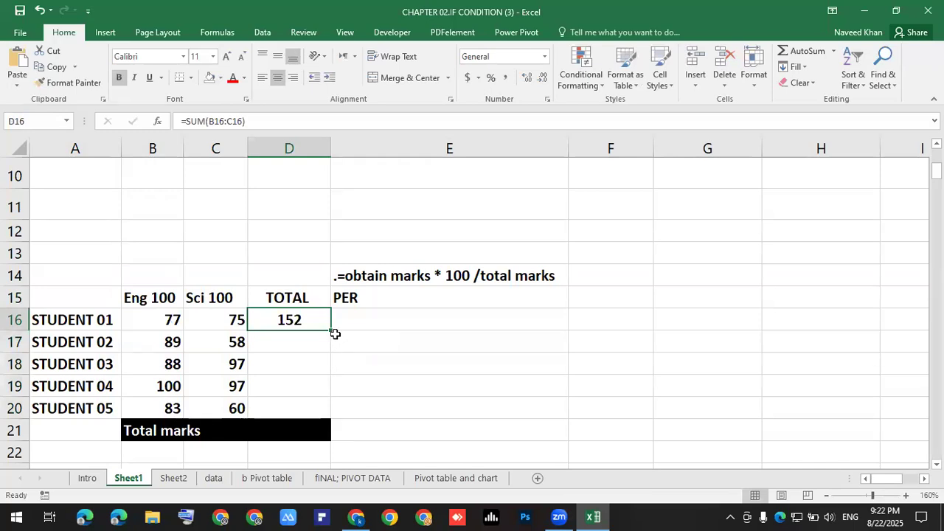
drag(335, 331, 338, 399)
Calculate Student 01's percentage in E16 with the formula =D16*100/200.
click(392, 324)
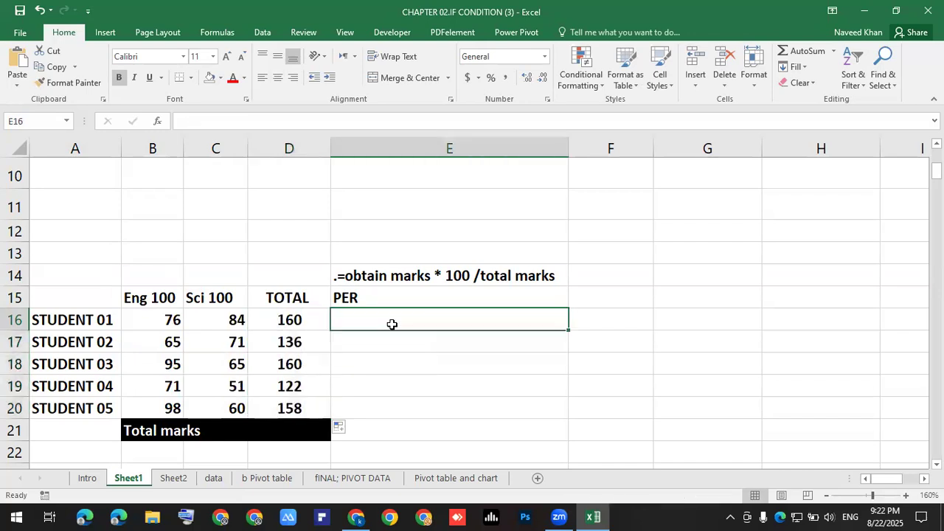
text(=)
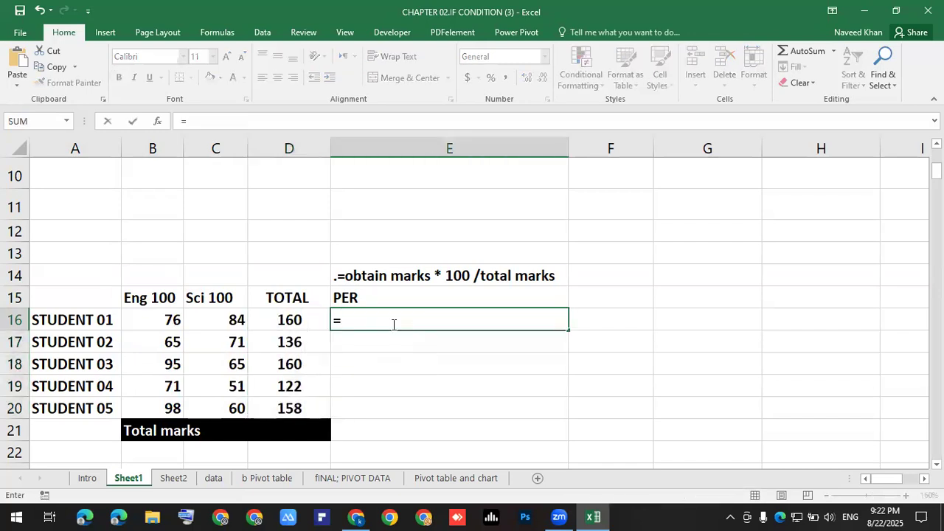
key(Left)
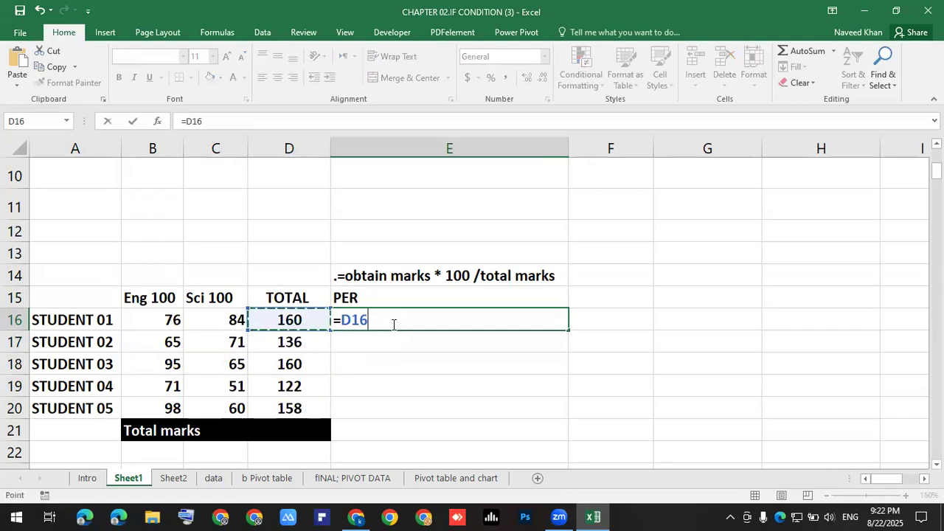
text(*)
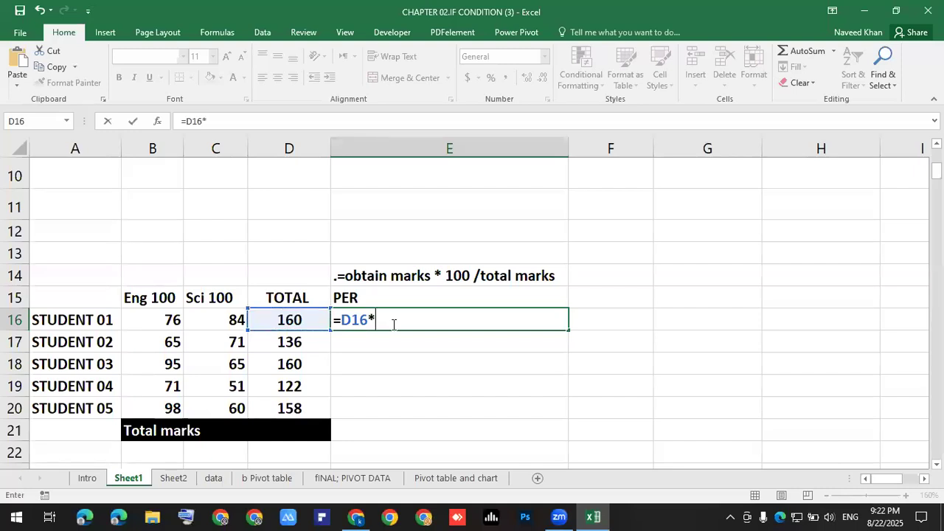
text(100/)
text(200)
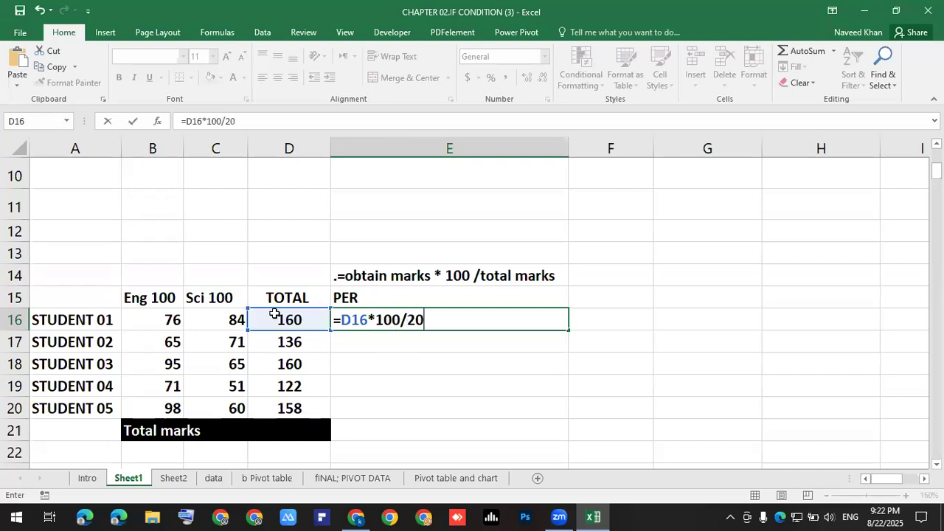
key(Return)
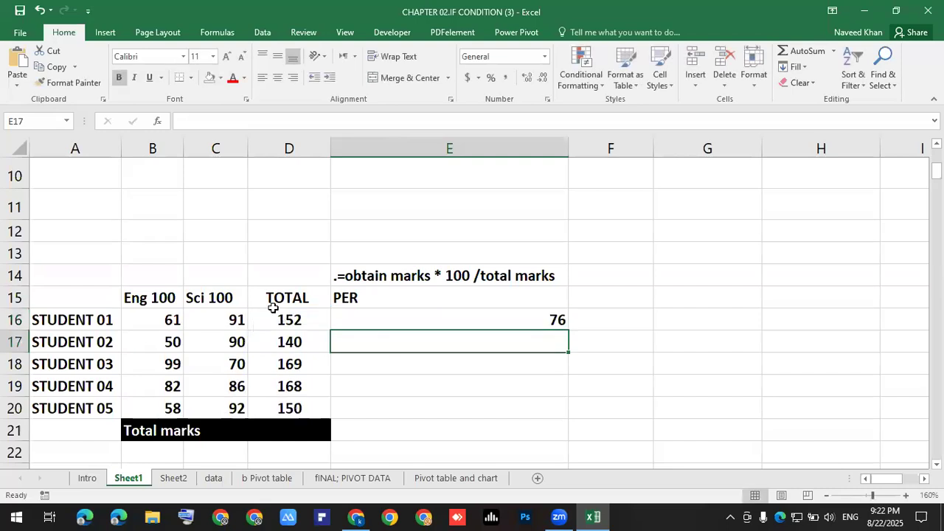
Fill the percentage formula from E16 down to E20 for the remaining students.
scroll(495, 416, up, 1)
scroll(497, 409, down, 2)
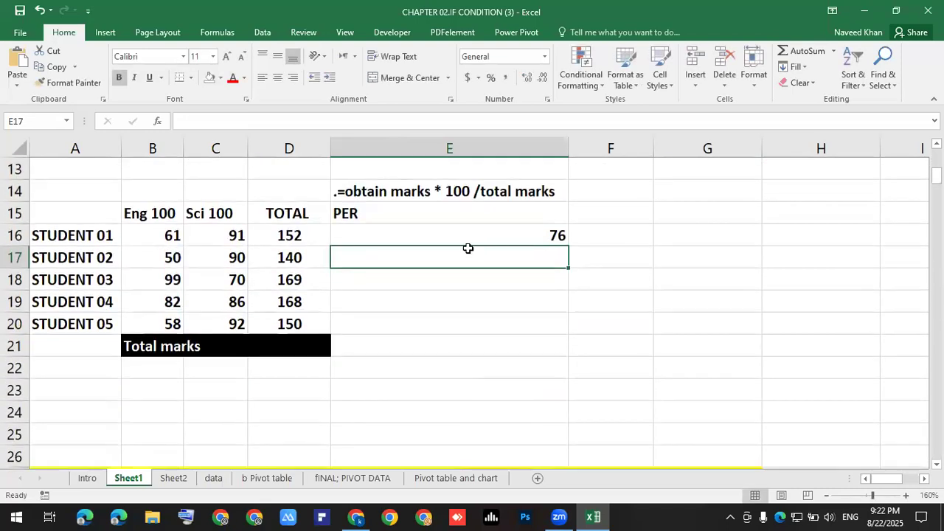
click(561, 242)
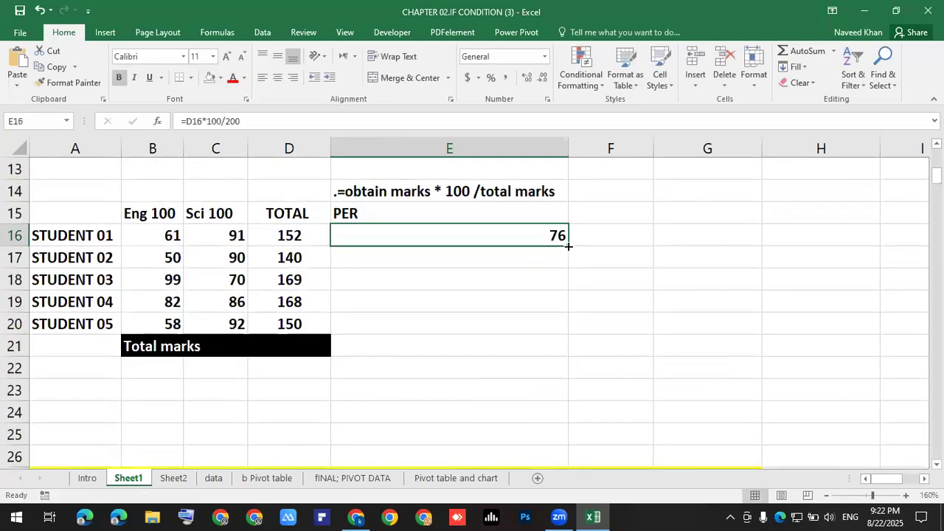
drag(556, 307, 543, 323)
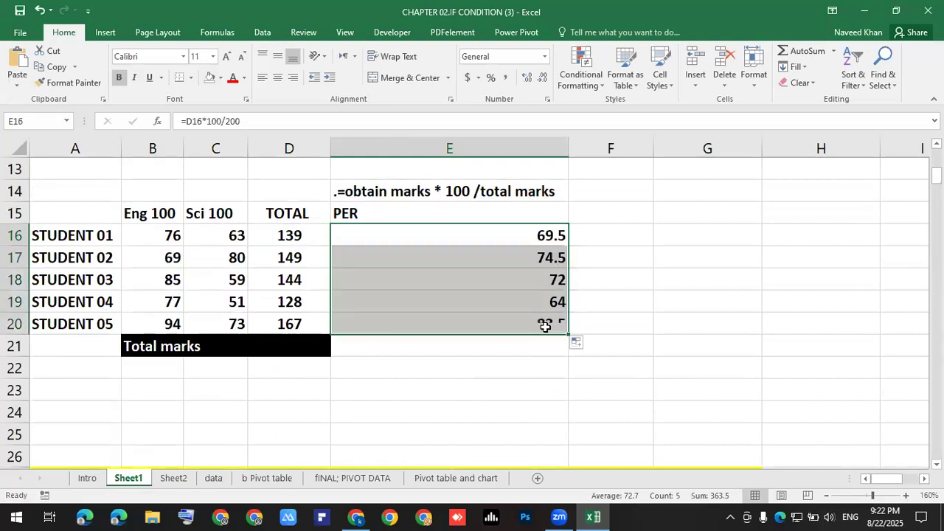
click(597, 308)
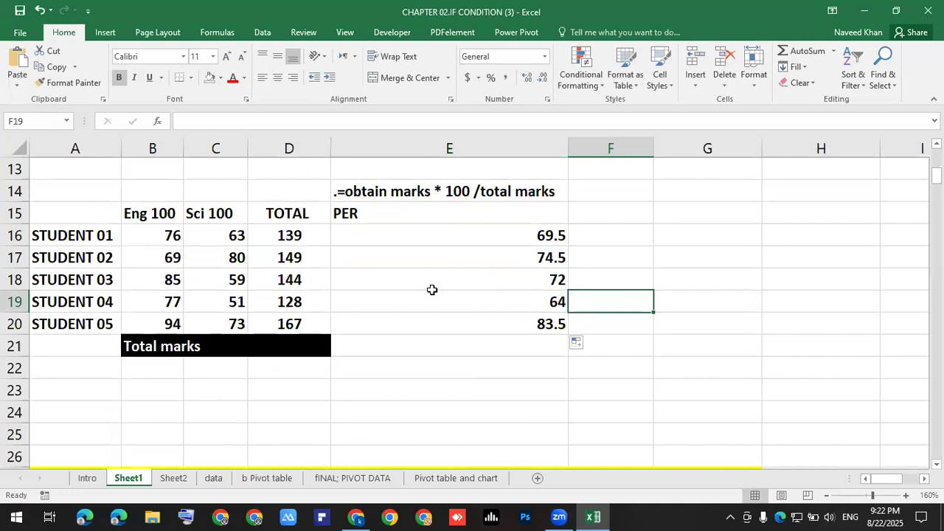
Replace Student 05's random English and Science marks in B20 and C20 with 100 each.
drag(180, 325, 232, 328)
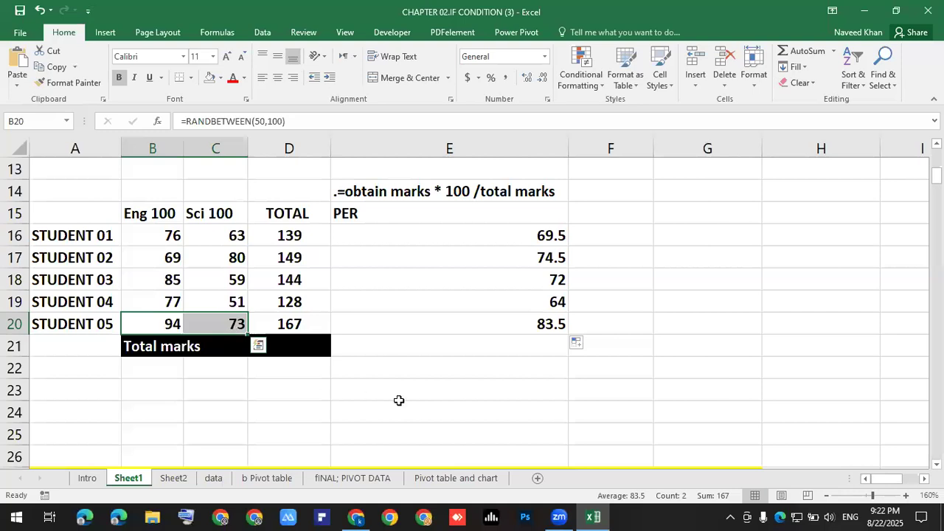
click(536, 322)
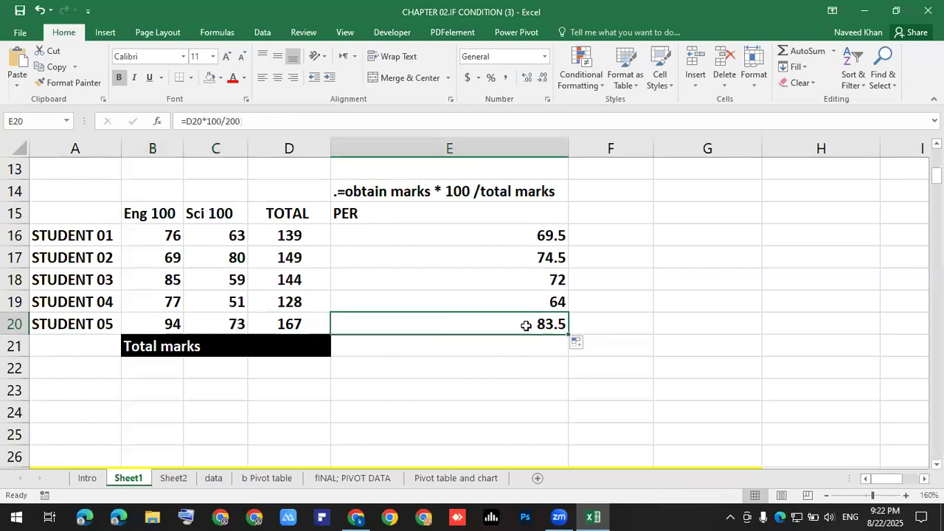
drag(181, 323, 202, 316)
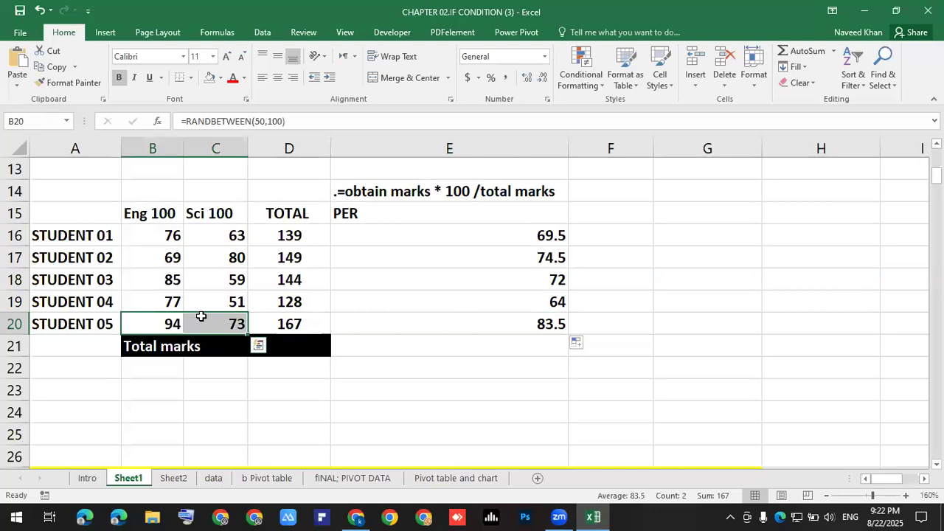
key(Delete)
key(Left)
key(Right)
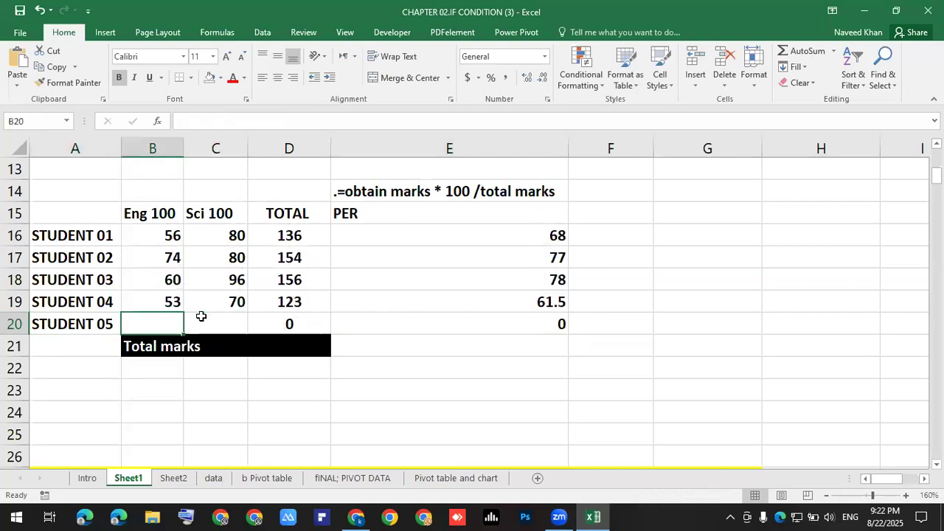
text(100)
key(ctrl+Return)
key(Right)
text(100)
key(Return)
key(Up)
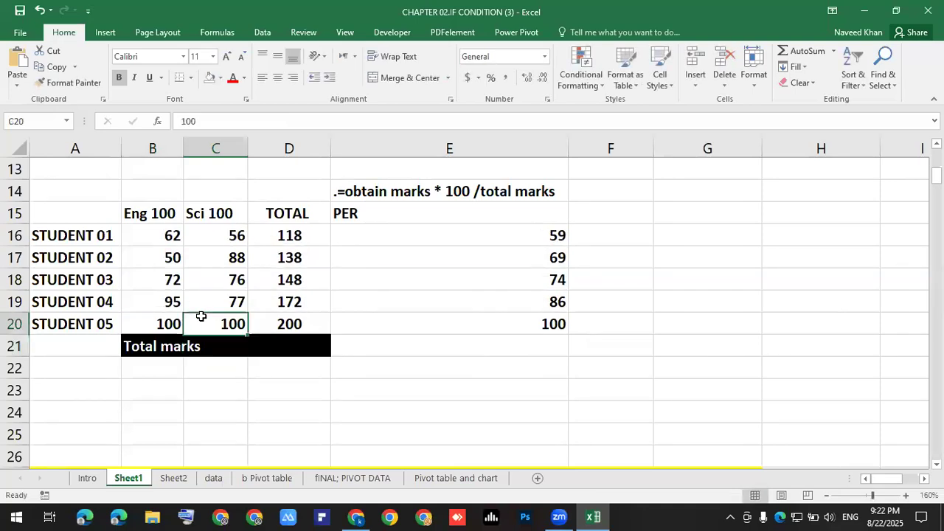
Show Student 05's percentage formula in E20 and capture a screen snip of the percentage column from E14 to E20.
key(Right)
key(Right)
key(Right)
key(Right)
key(Left)
key(Left)
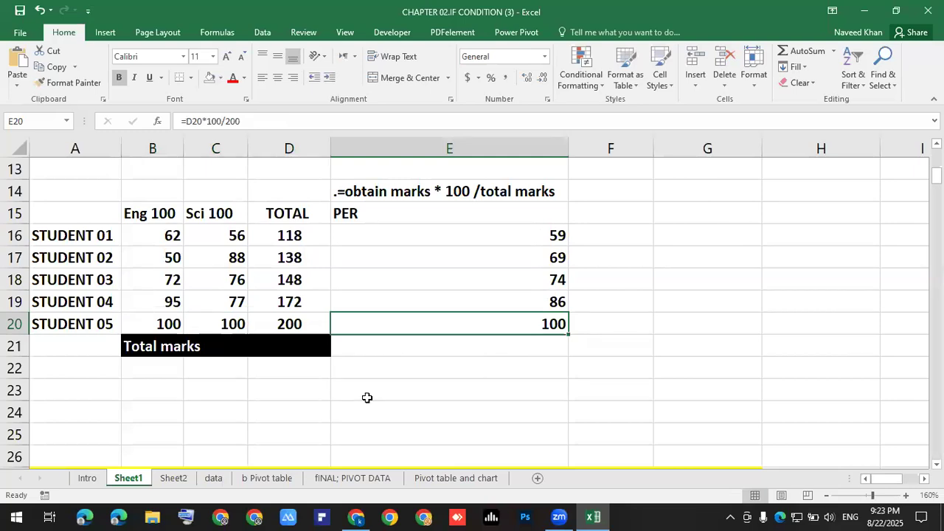
double_click(560, 324)
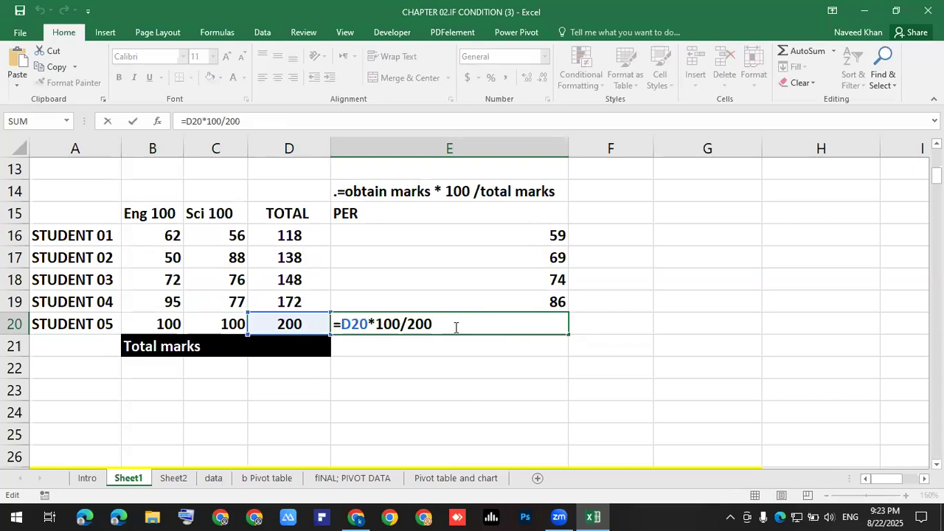
key(super+shift+s)
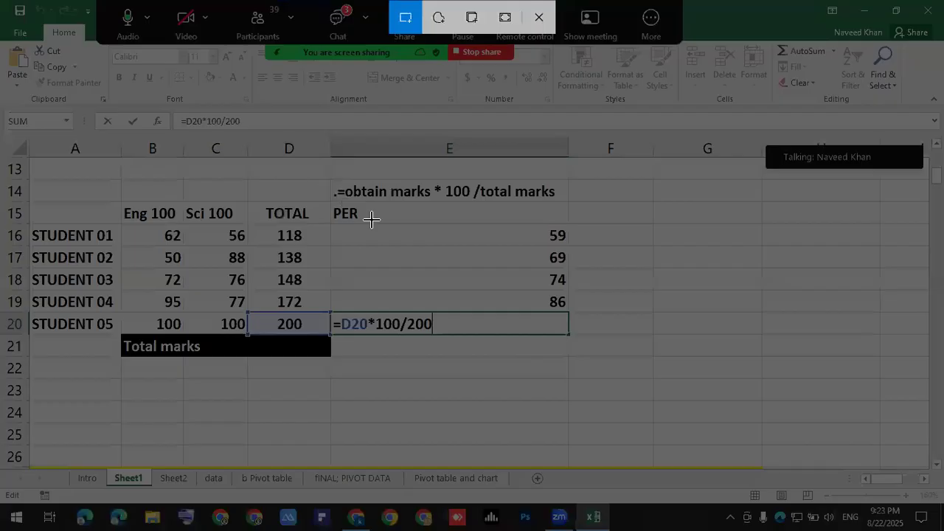
drag(332, 185, 566, 332)
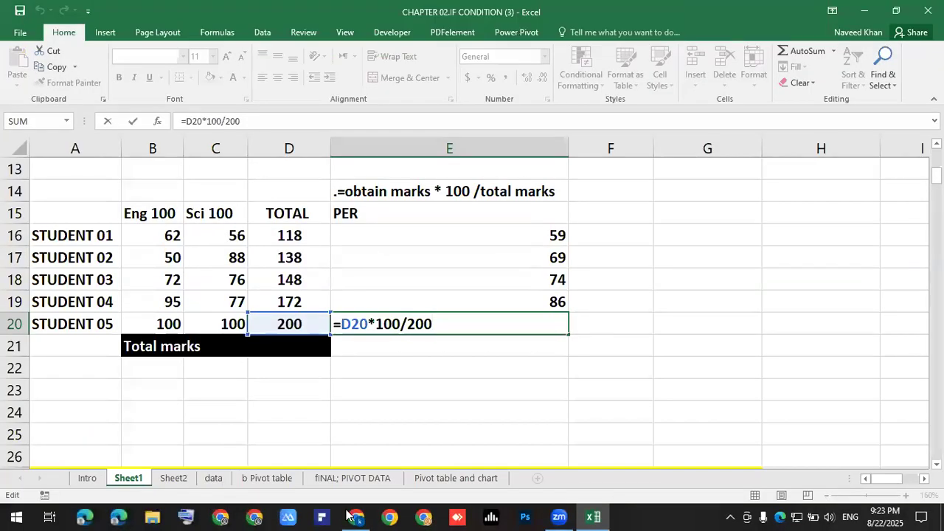
Switch to the ChatGPT conversation in Chrome and paste the captured snip into a new message.
click(352, 515)
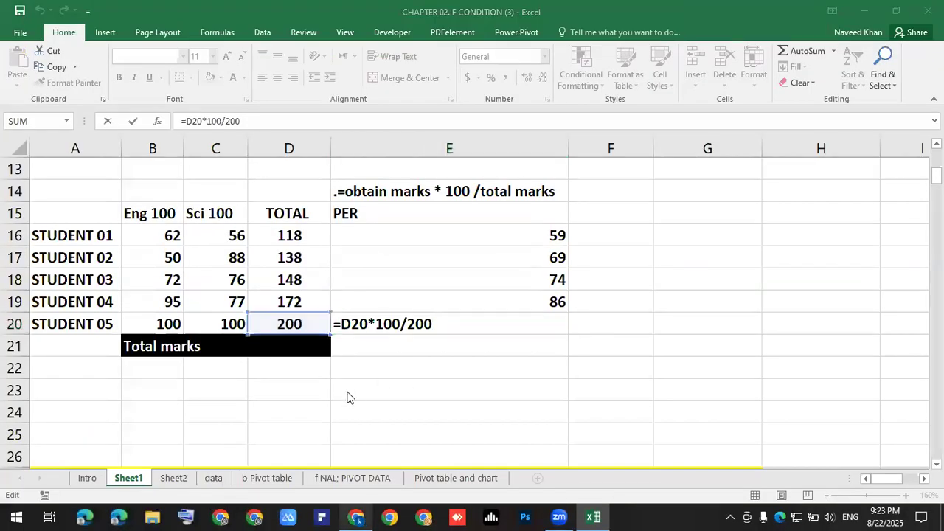
scroll(362, 352, down, 7)
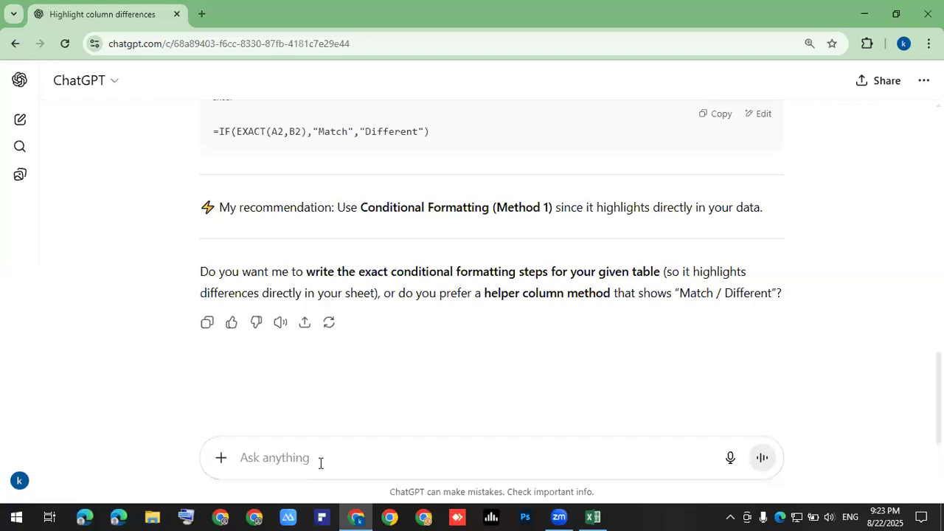
key(ctrl+v)
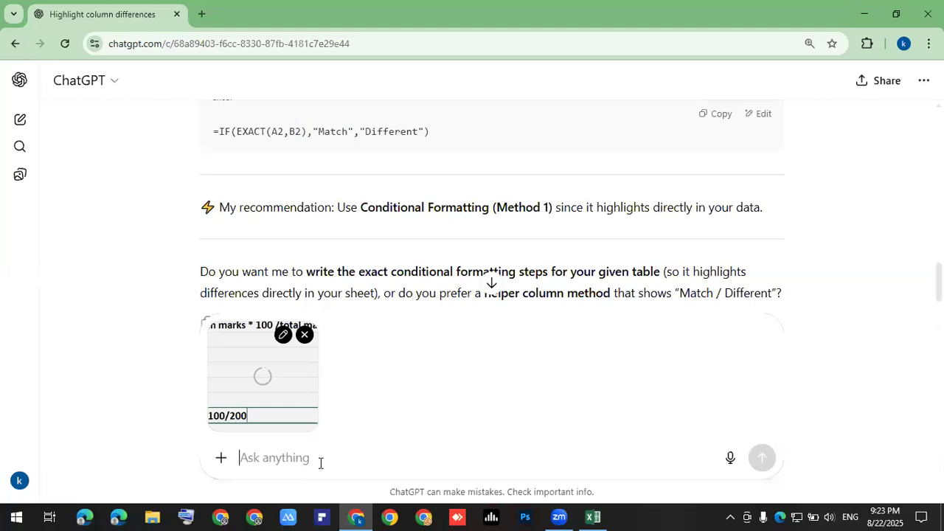
Send the snip to ChatGPT with the prompt "I want to add Percentage symbol in this Formula Please write correct formula" and read the reply.
text(I want to add Pree)
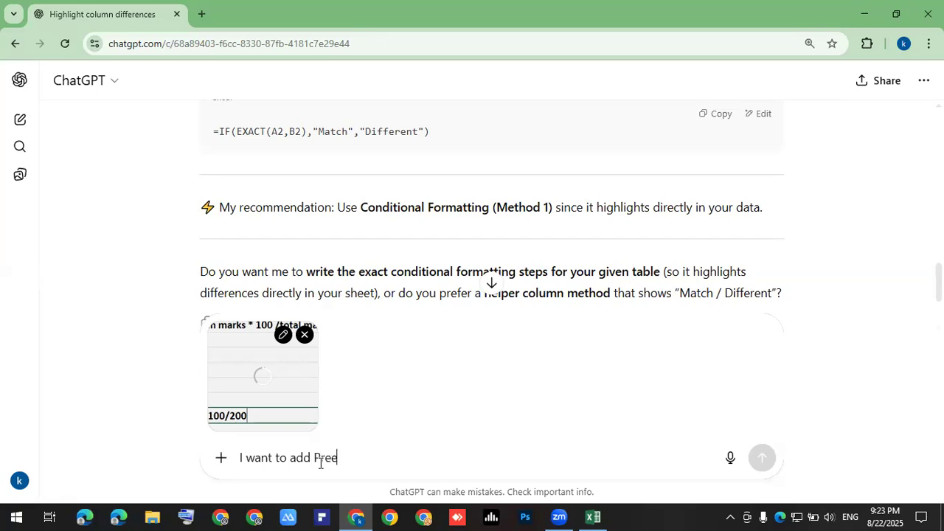
key(BackSpace)
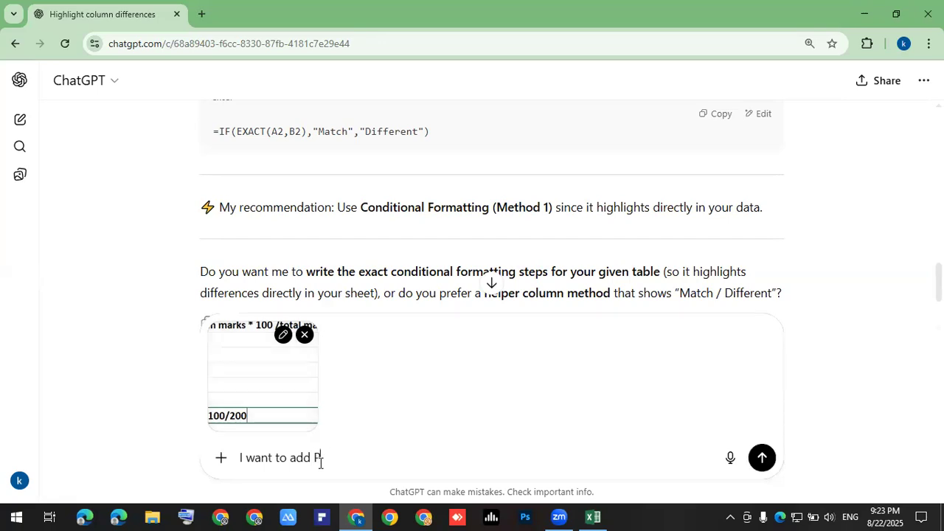
text(ercentatge)
key(BackSpace)
key(BackSpace)
key(BackSpace)
key(BackSpace)
text(ge symbol in this)
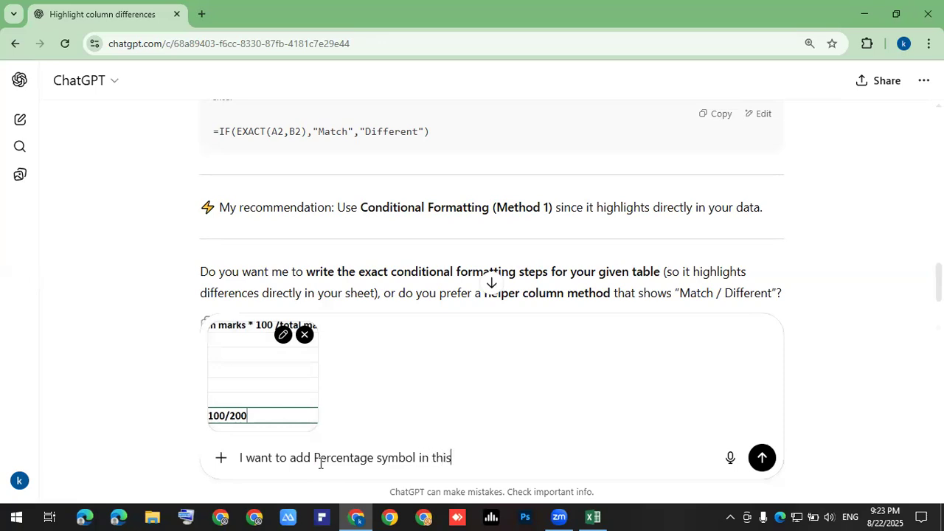
text( Foirmukla)
key(BackSpace)
key(BackSpace)
key(BackSpace)
key(BackSpace)
key(BackSpace)
key(BackSpace)
key(BackSpace)
key(BackSpace)
text(rmula Pl;ease)
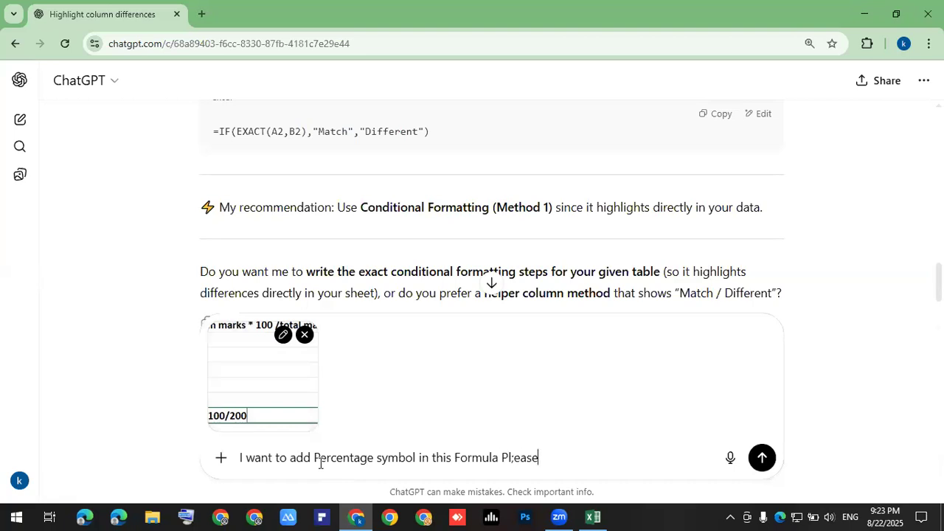
key(BackSpace)
key(BackSpace)
key(BackSpace)
key(BackSpace)
text(ease write correct )
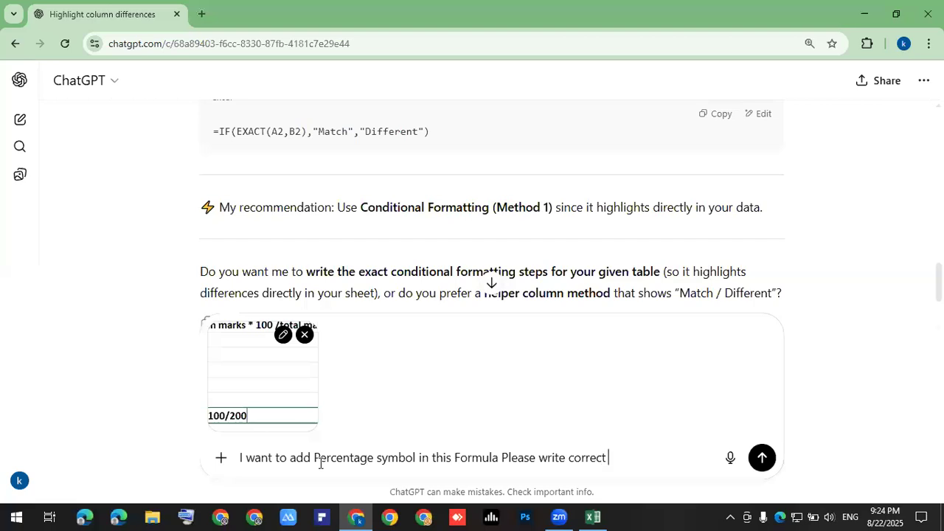
text(formula)
key(Return)
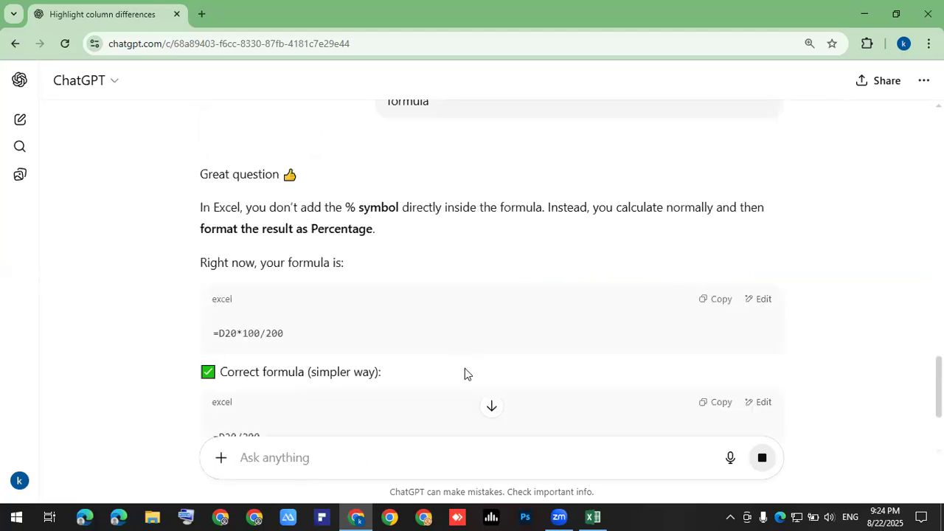
scroll(466, 313, down, 2)
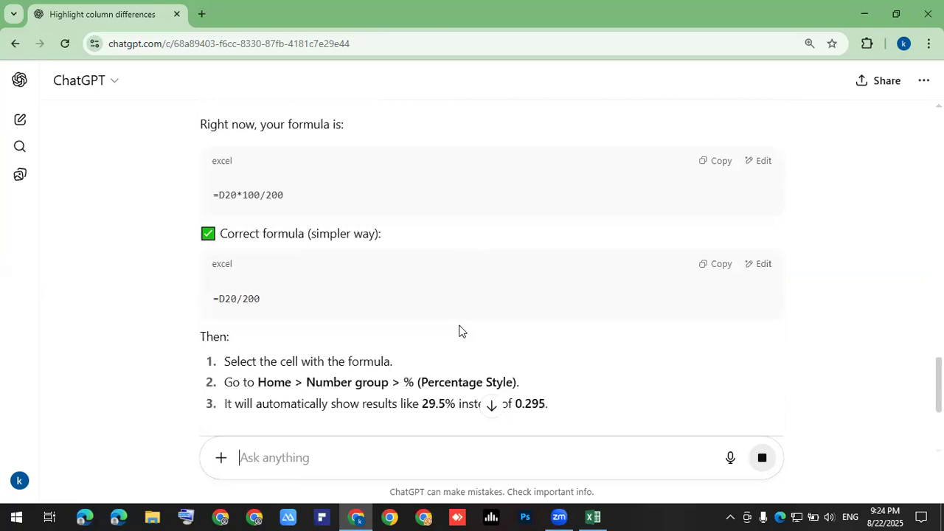
Read the rest of ChatGPT's reply and send the follow-up "no i want only % symbol added with answer".
scroll(460, 329, down, 3)
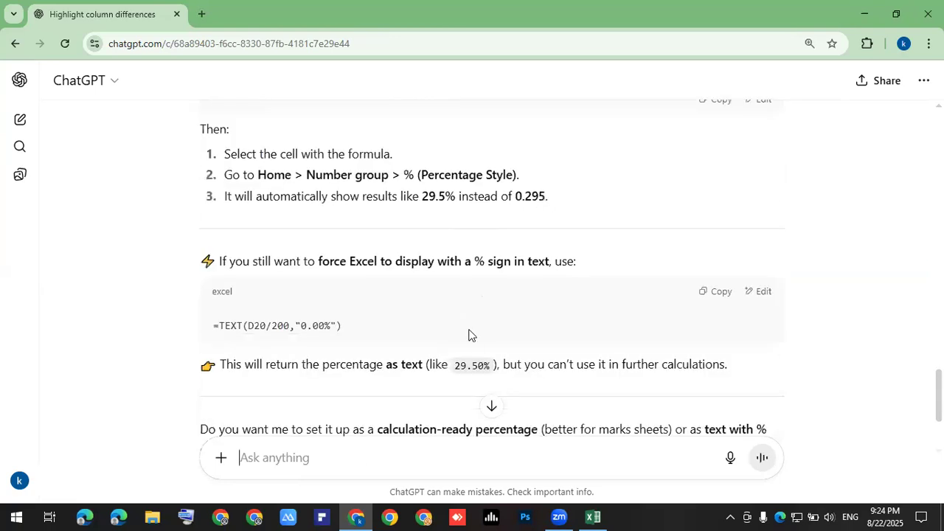
scroll(468, 334, down, 3)
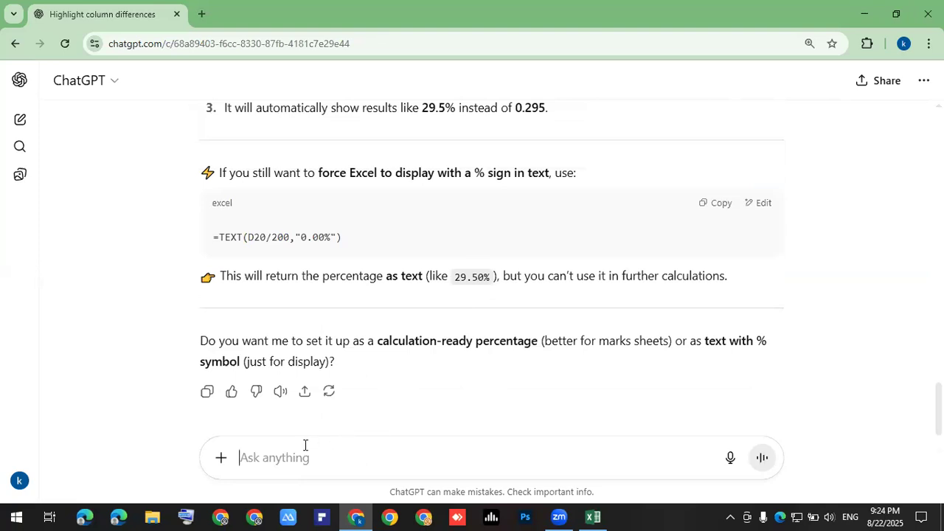
text(no )
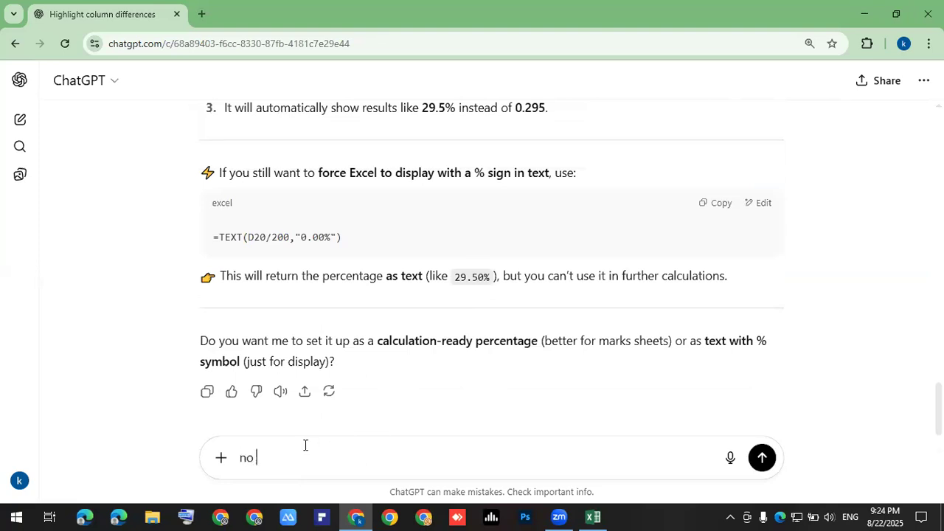
text(i want onlyu)
key(BackSpace)
text(% symbol addded with answer)
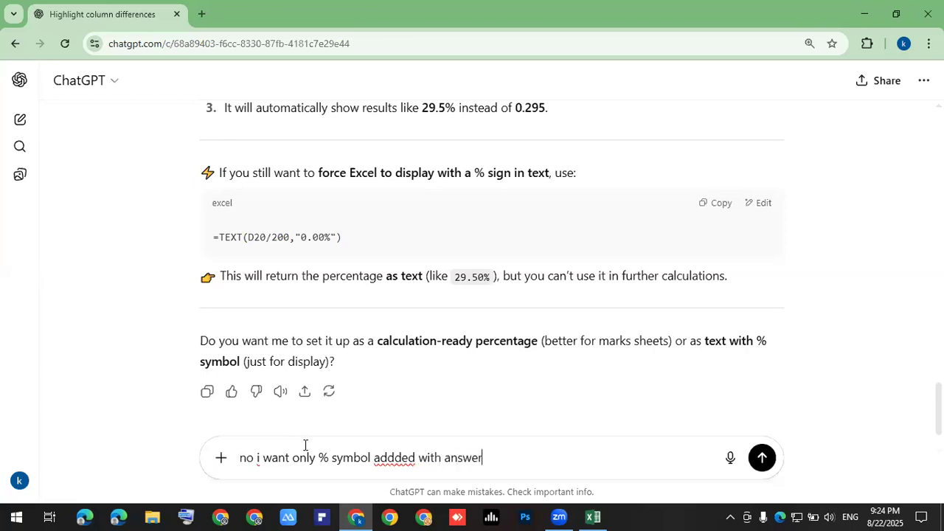
key(Left)
key(Left)
key(Left)
key(Left)
key(Left)
key(Left)
key(Left)
key(Left)
key(Left)
key(Left)
key(Left)
key(Left)
key(Left)
key(Left)
key(BackSpace)
key(Return)
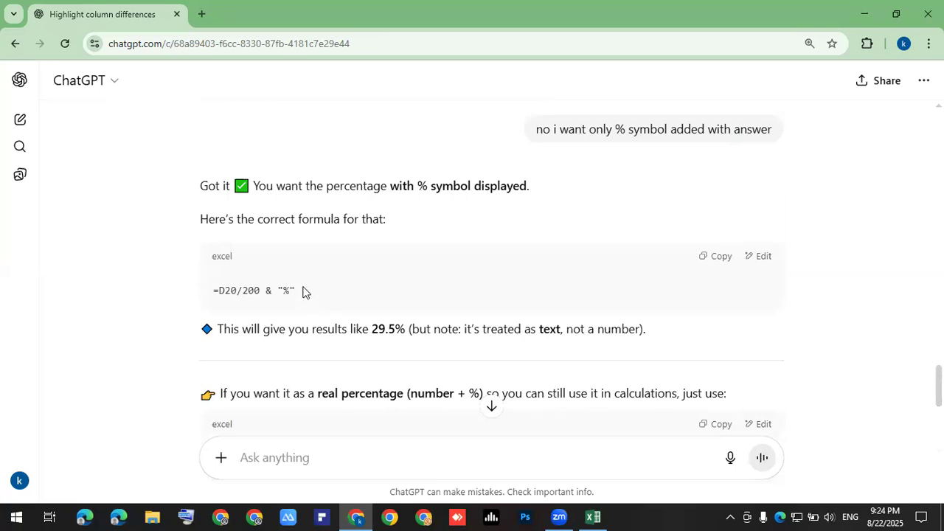
Switch back to Excel and append &"%" to Student 05's percentage formula in E20, making it =D20*100/200&"%".
click(874, 16)
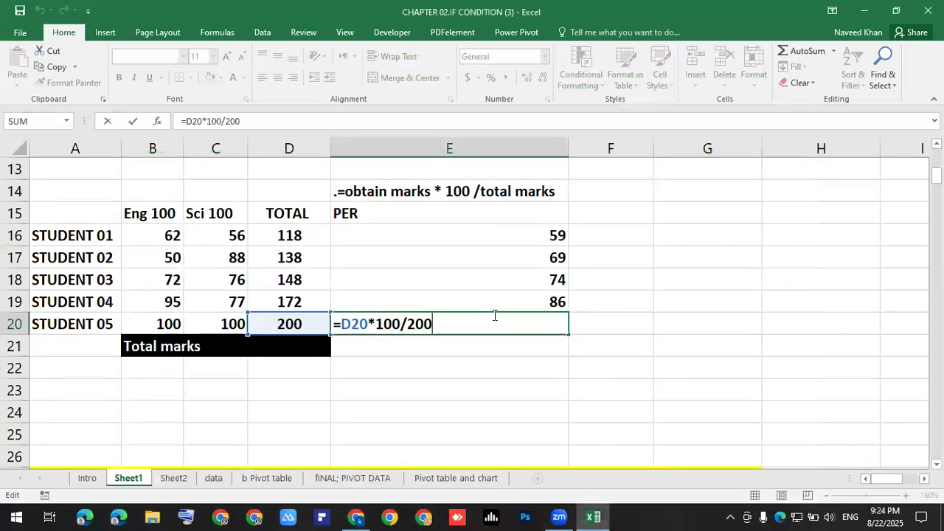
text(&)
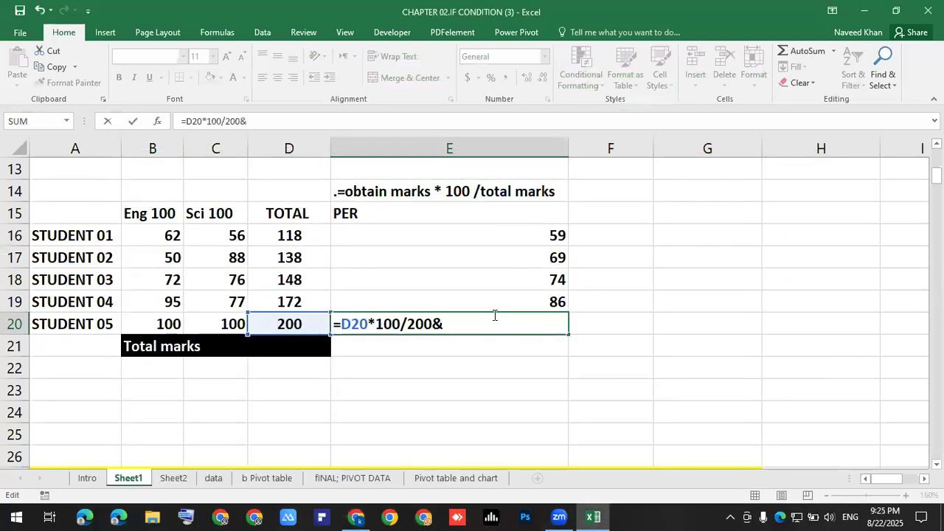
text("%")
key(Return)
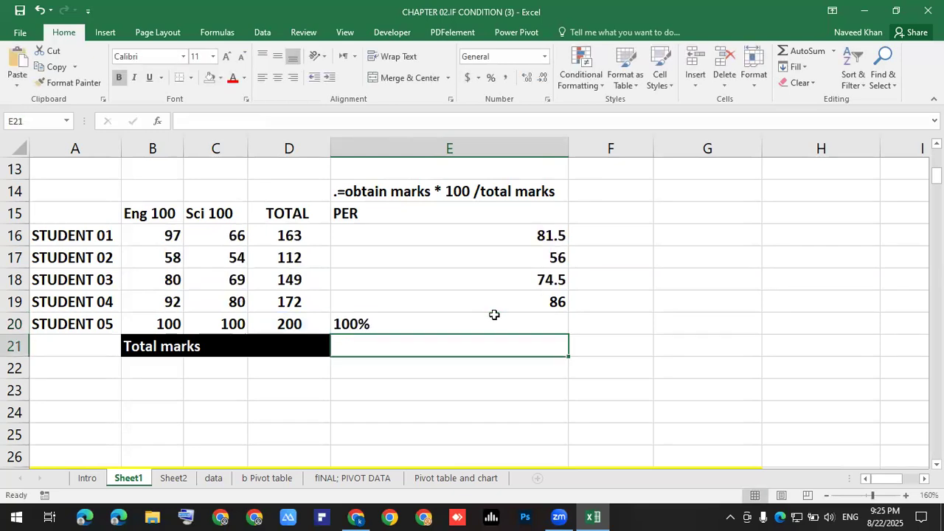
Fill the percentage formula from E20 up to E16 for the other students.
click(408, 325)
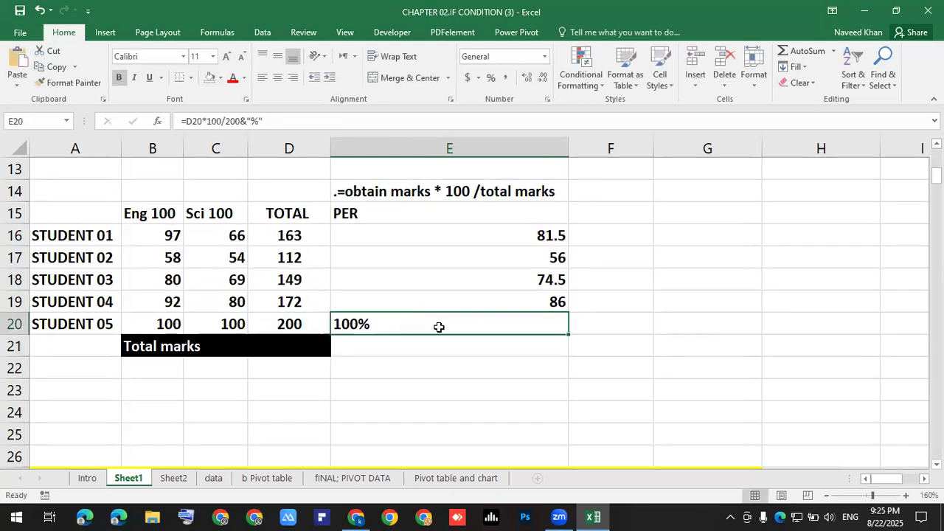
drag(568, 333, 571, 238)
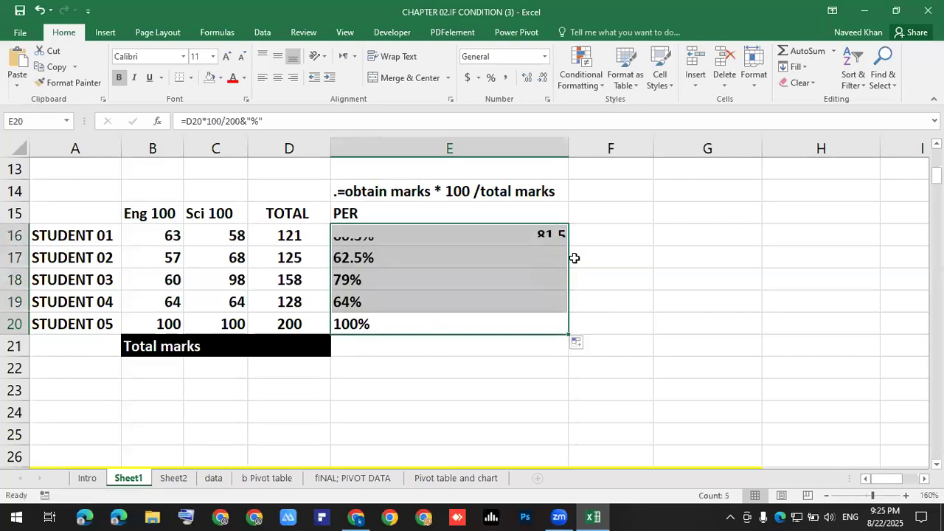
click(693, 274)
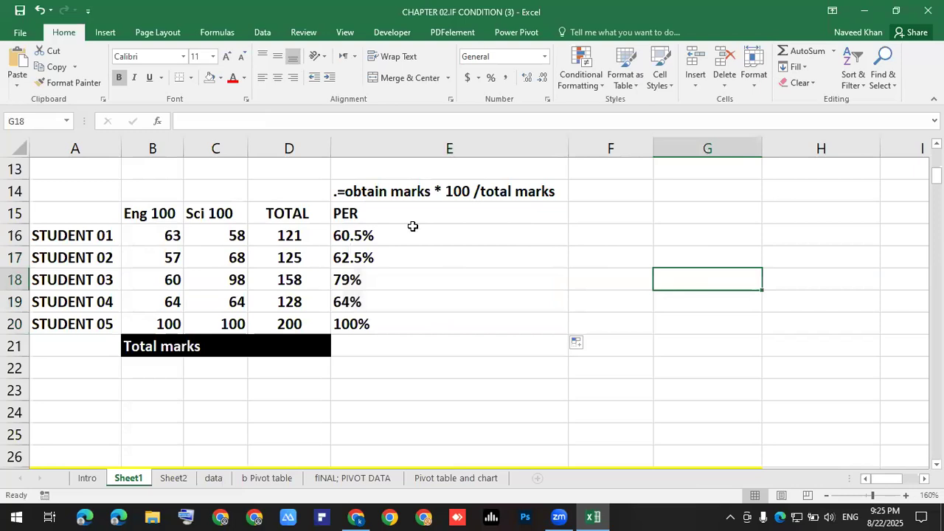
Center the percentages in E16:E20.
drag(343, 236, 343, 324)
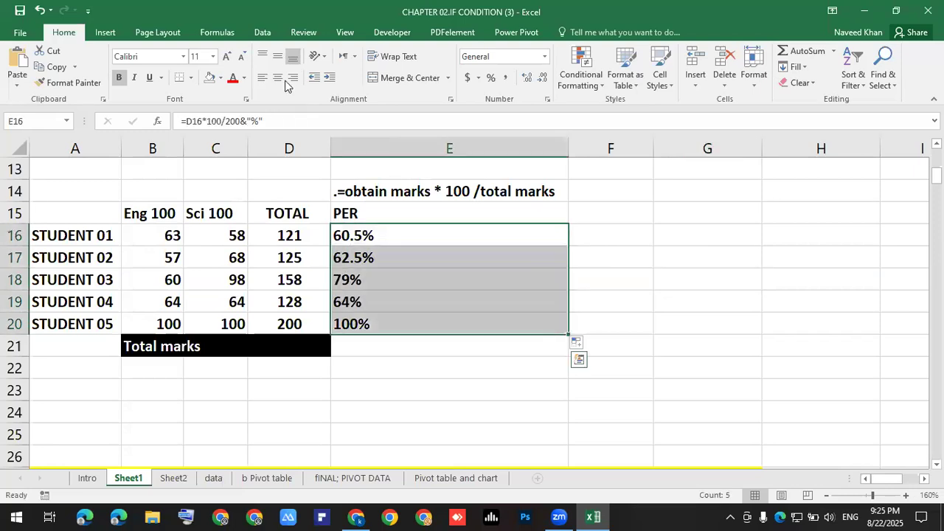
click(278, 76)
click(491, 348)
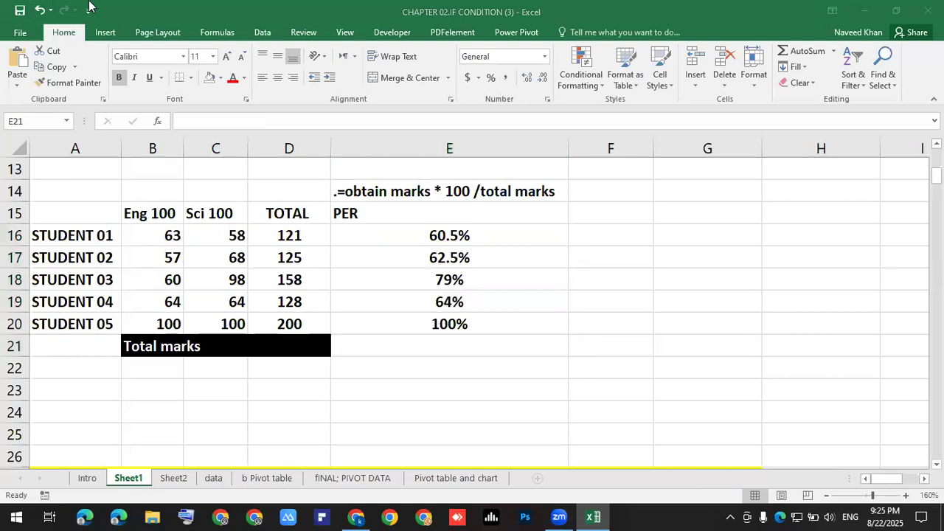
click(461, 340)
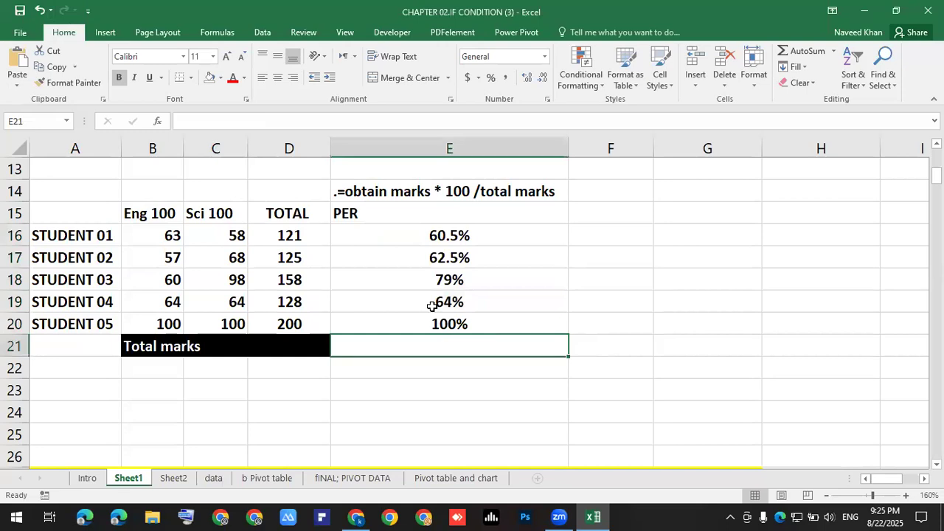
Look through the IF, IF WITH OR and IF WITH AND exercises on Sheet1 down to the NESTED IF table.
scroll(432, 306, down, 5)
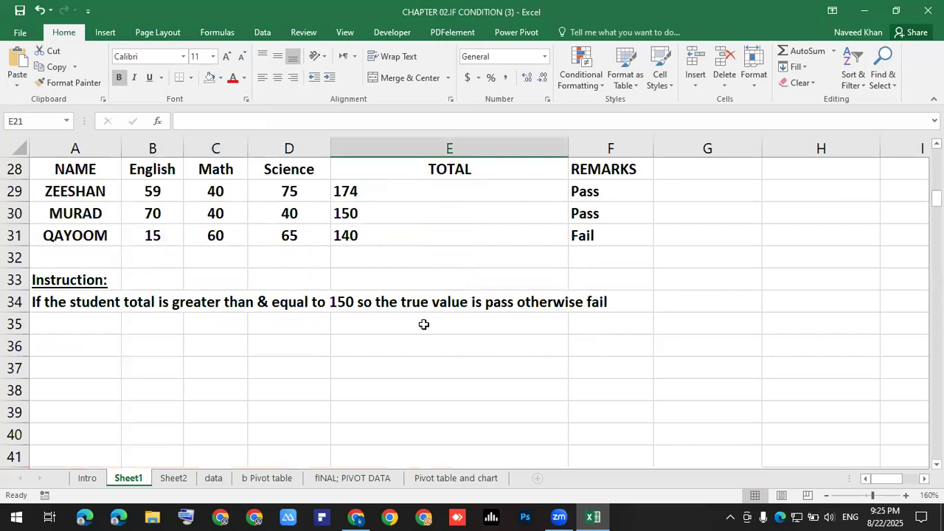
scroll(424, 325, down, 3)
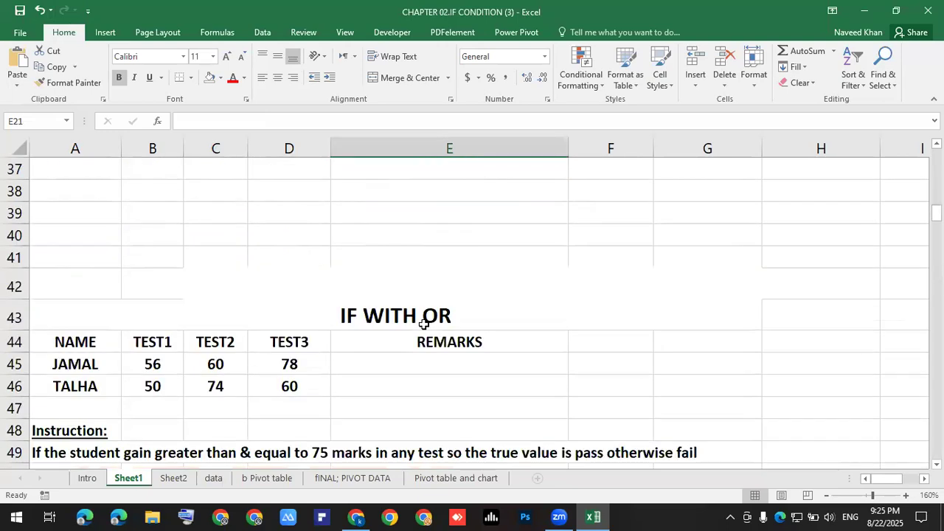
scroll(425, 325, down, 2)
scroll(424, 325, up, 7)
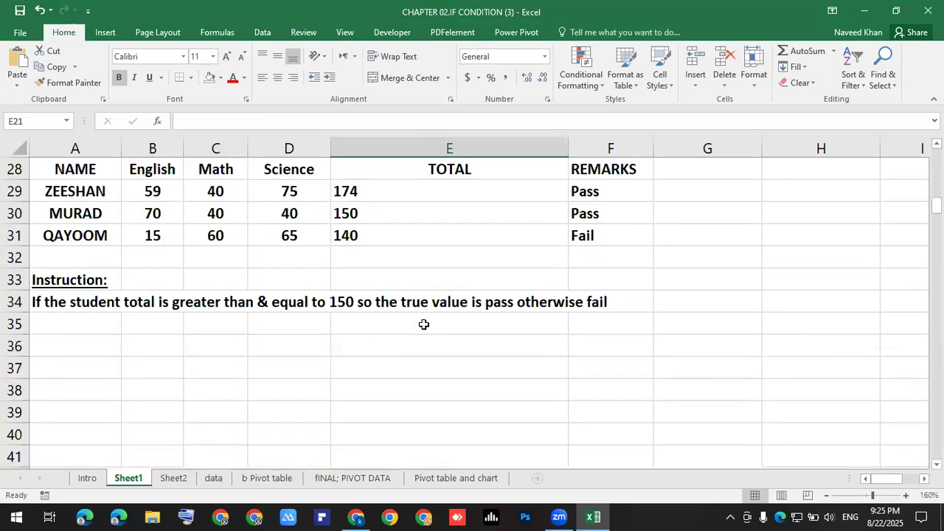
scroll(424, 325, down, 6)
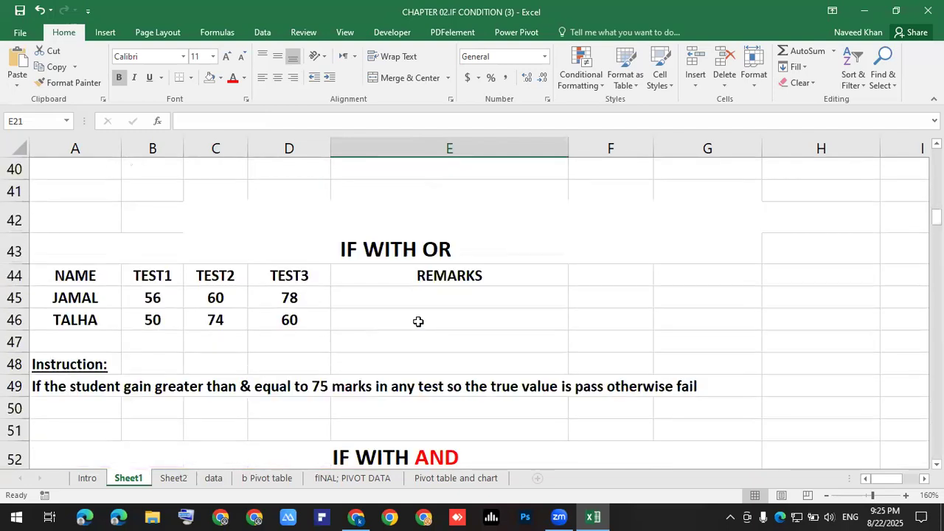
scroll(393, 318, down, 3)
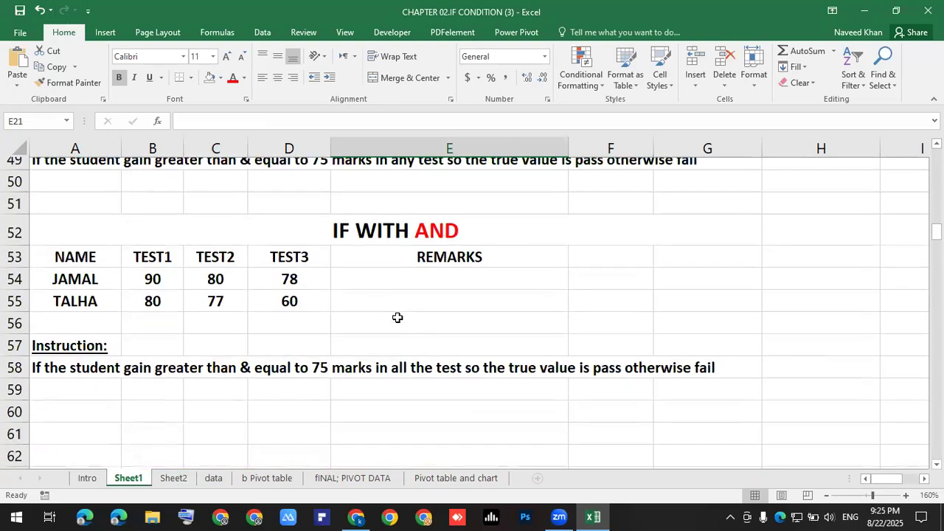
scroll(397, 316, down, 3)
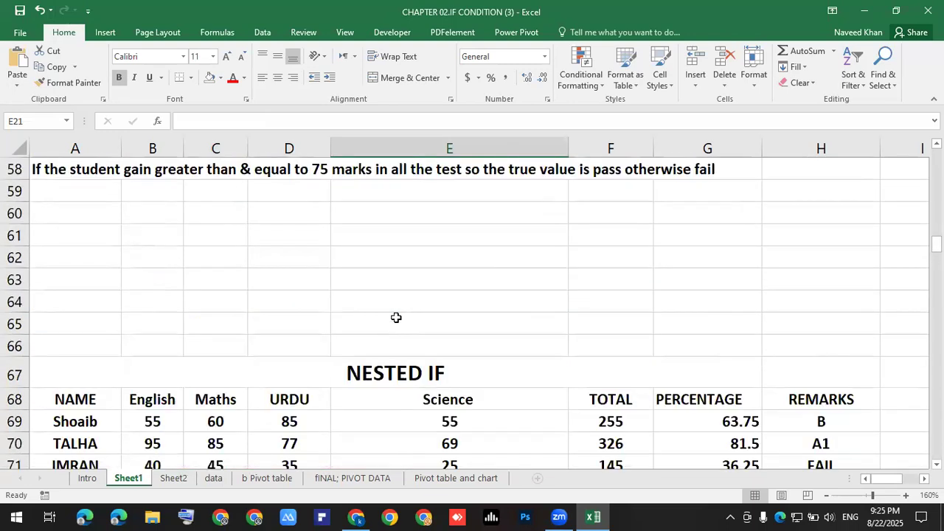
scroll(396, 318, down, 3)
Narrow column E and clear the totals, percentages and remarks in F69:H73 of the NESTED IF table.
drag(568, 150, 449, 150)
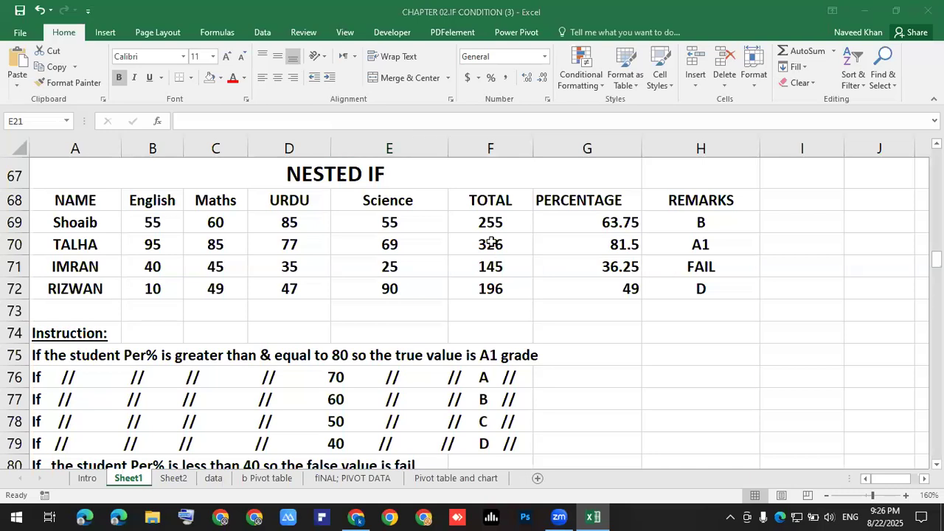
drag(491, 218, 513, 243)
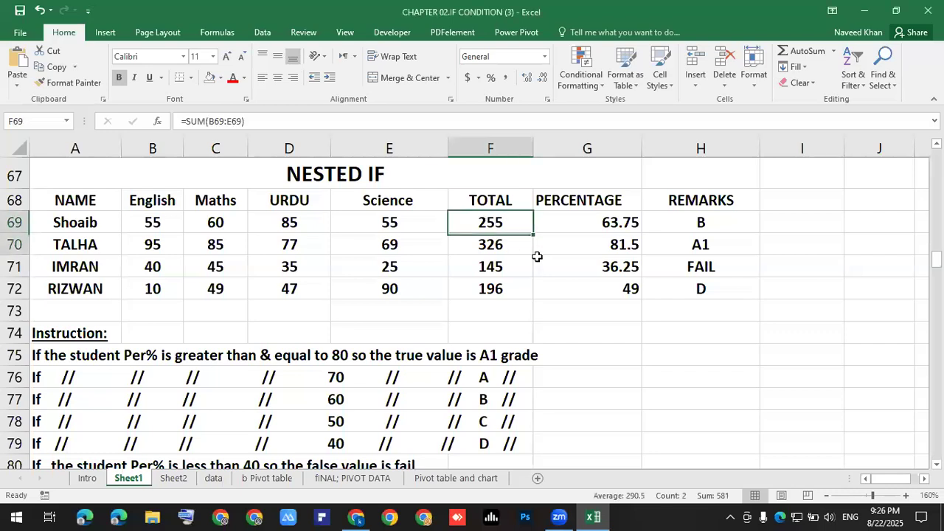
shift+click(684, 297)
key(Delete)
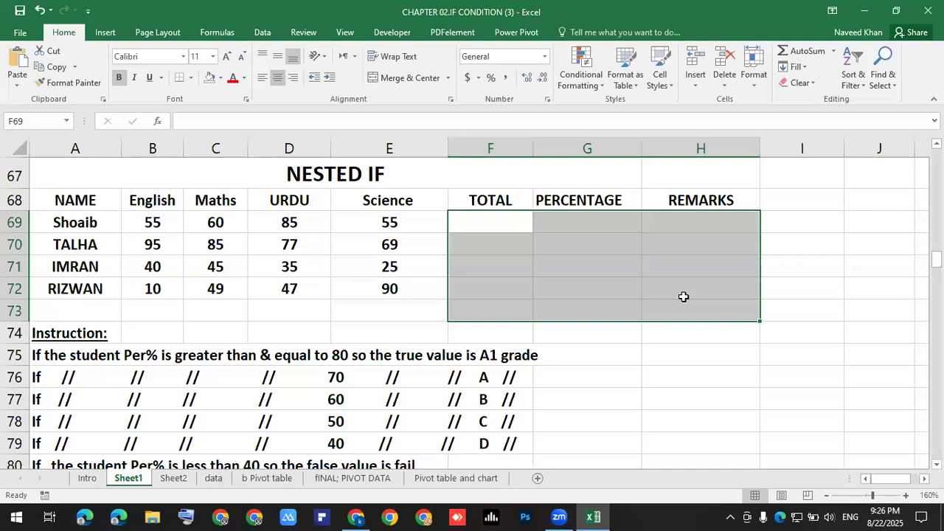
Total the first student's four subject marks in F69 with =SUM(B69:E69).
click(491, 230)
text(=SUM()
key(Left)
key(Left)
key(Left)
key(Left)
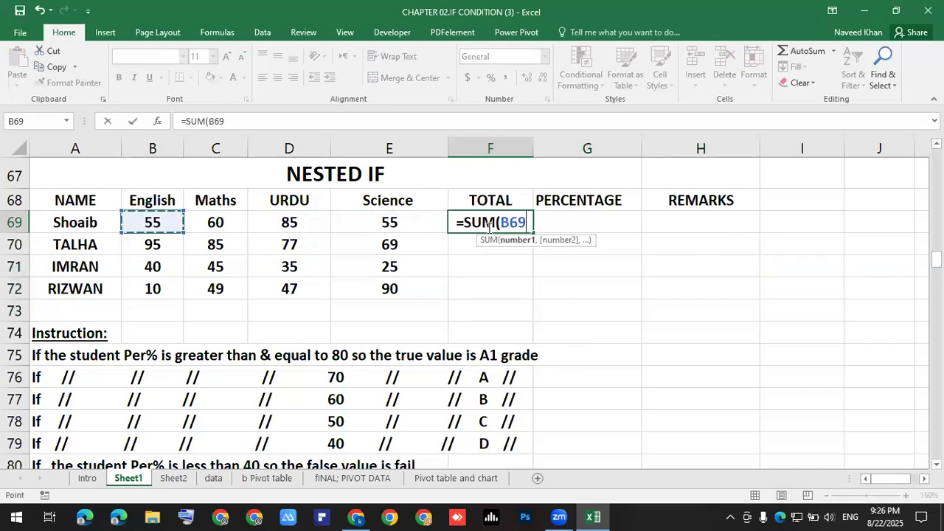
key(shift+Right)
key(shift+Right)
key(shift+Right)
key(shift+Right)
key(shift+Left)
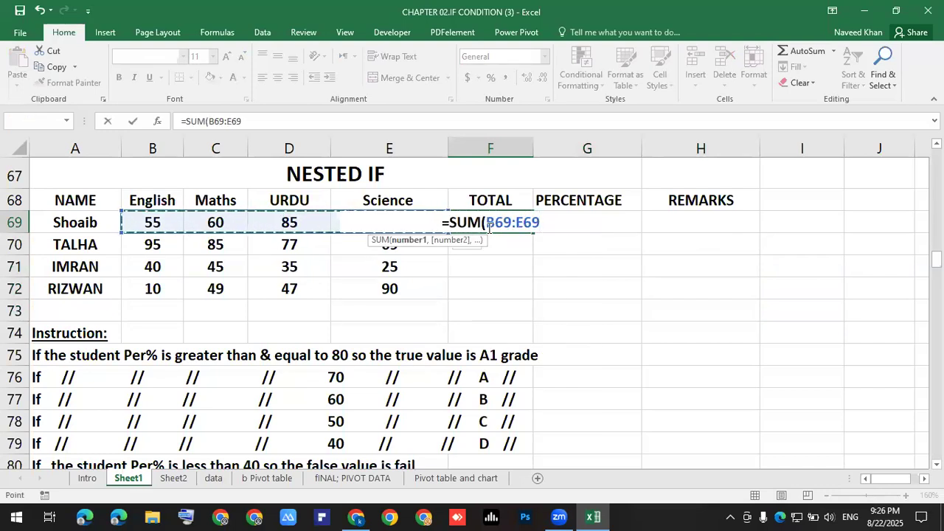
key(shift+Left)
key(shift+Right)
text())
key(Return)
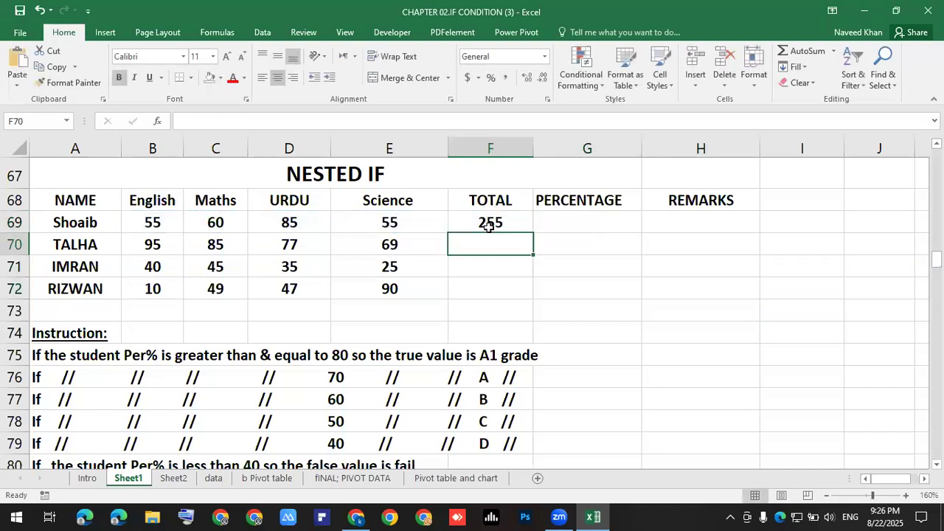
Fill the total formula from F69 down to F72.
click(490, 227)
drag(534, 232, 531, 301)
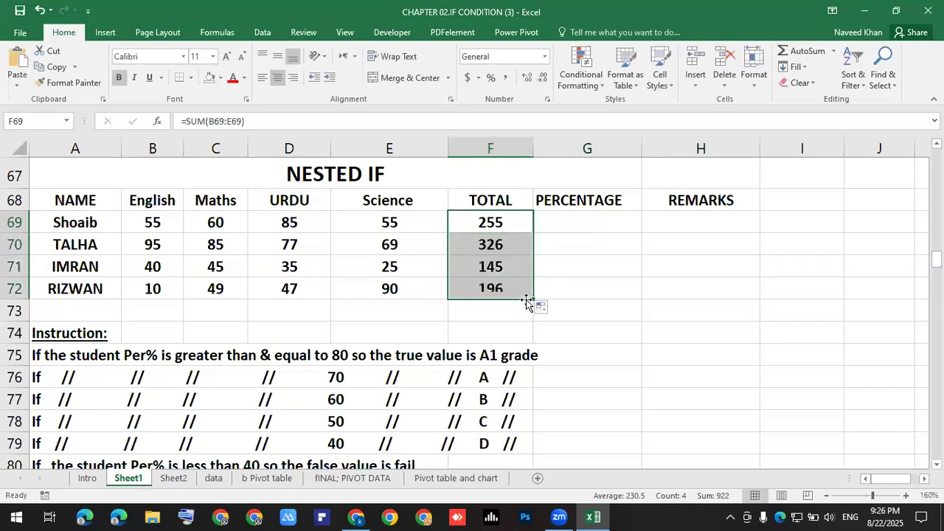
click(515, 244)
Calculate the first student's percentage in G69 with =F69*100/400 and fill the formula down to G72.
click(573, 217)
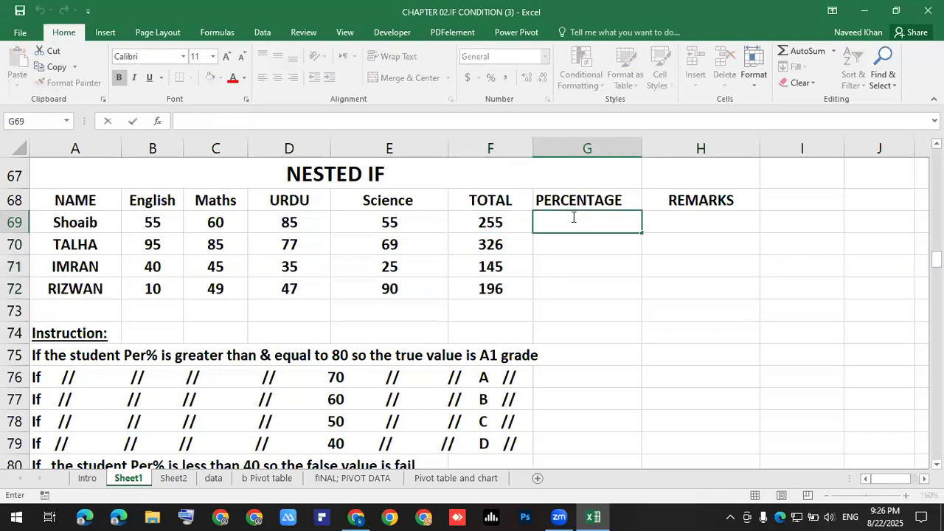
text(=)
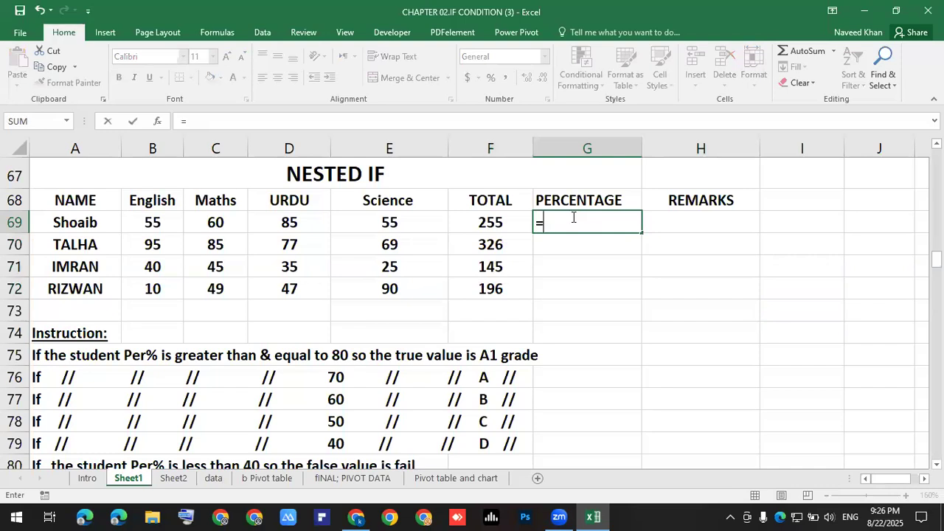
key(Left)
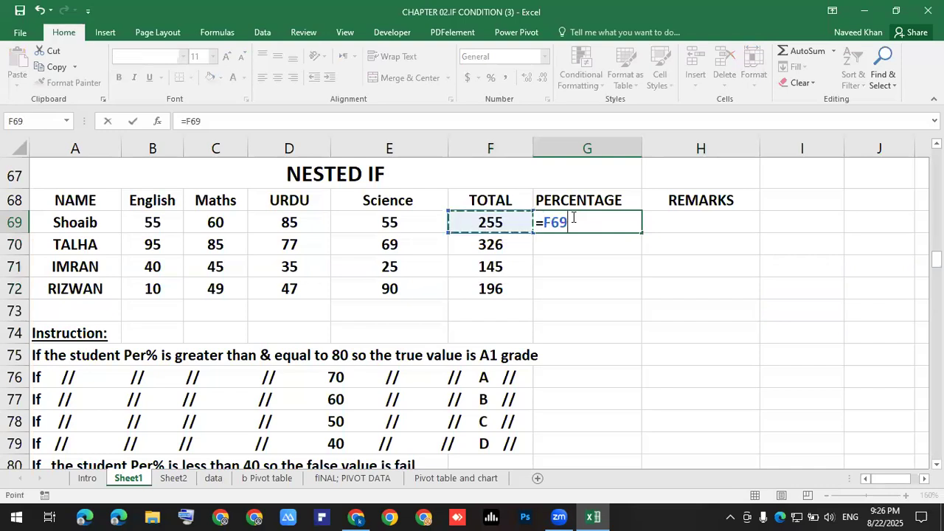
text(*)
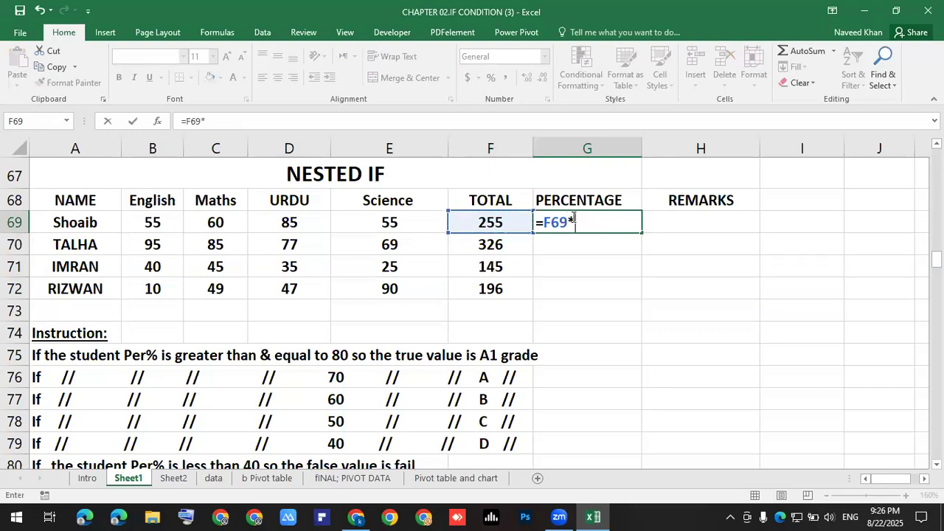
text(100/)
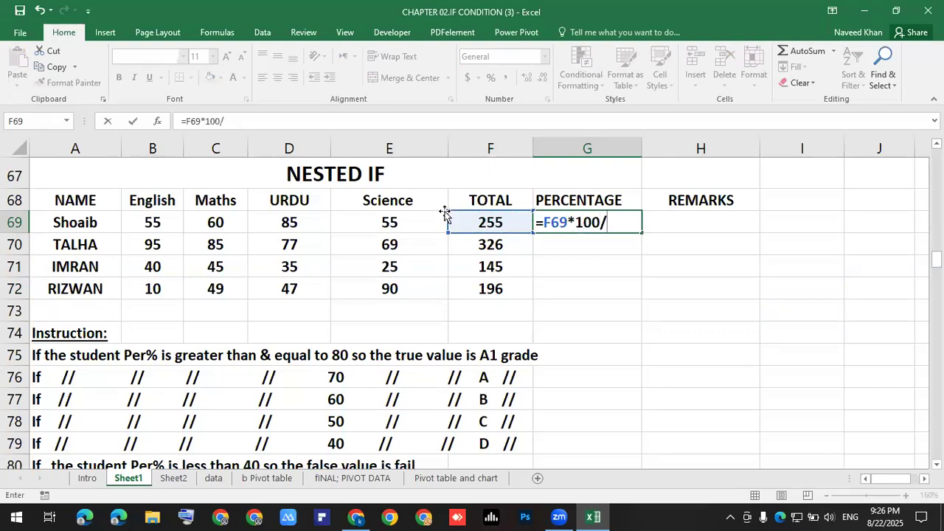
text(400)
key(Return)
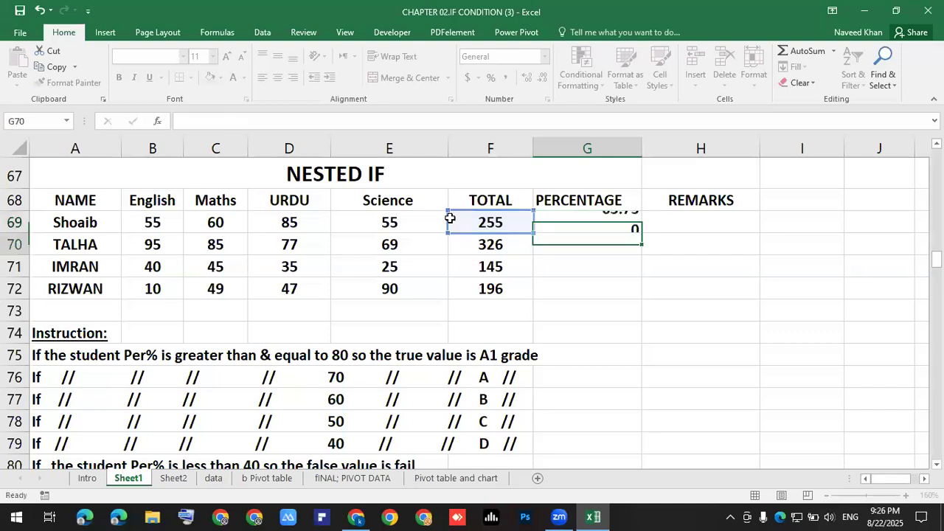
click(633, 225)
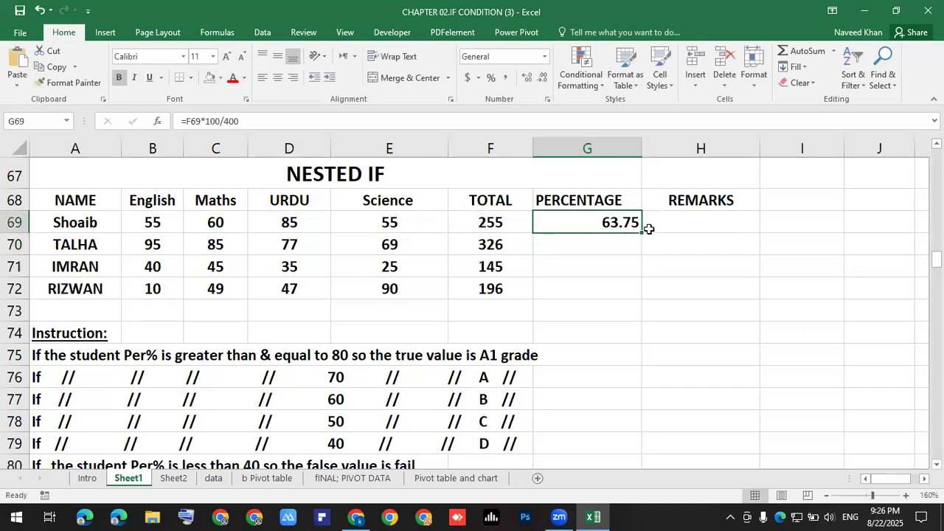
drag(634, 284, 633, 301)
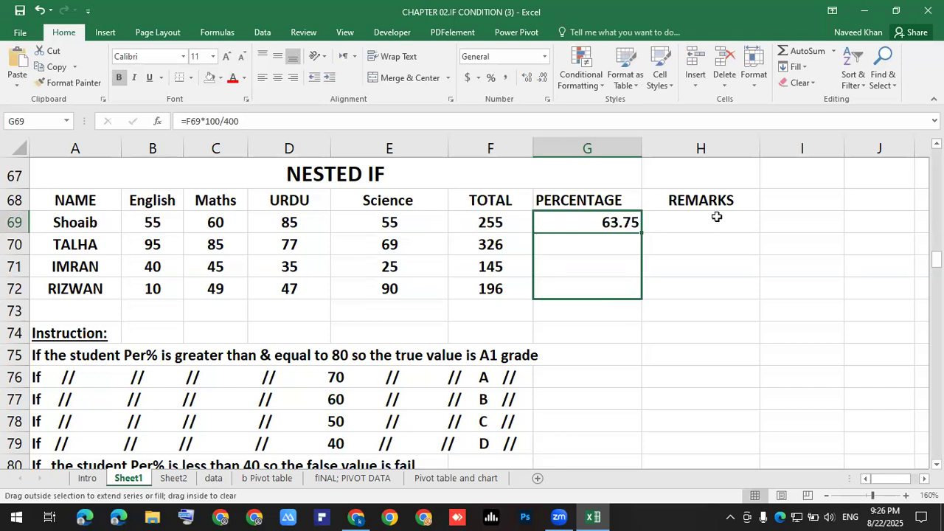
Left-align H69 and start the first student's remarks formula with =IF(G69>=.
click(709, 216)
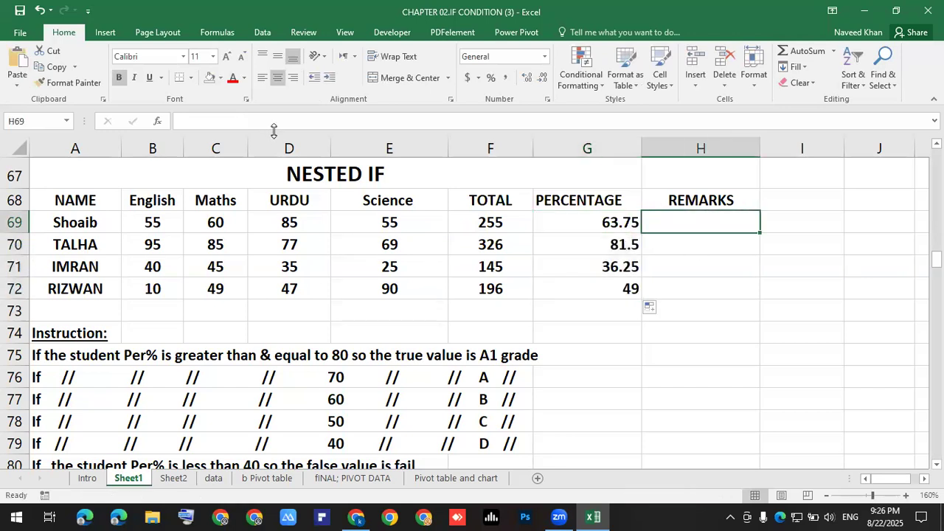
click(262, 82)
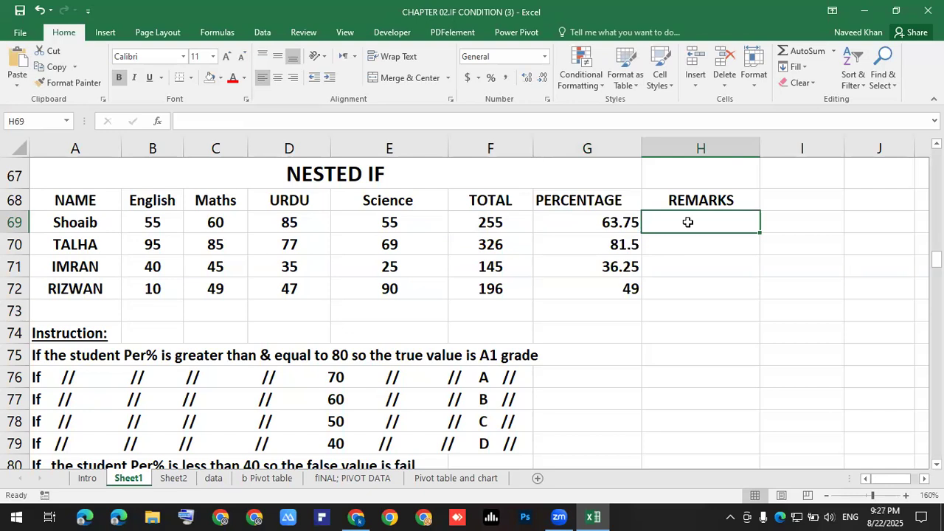
text(=)
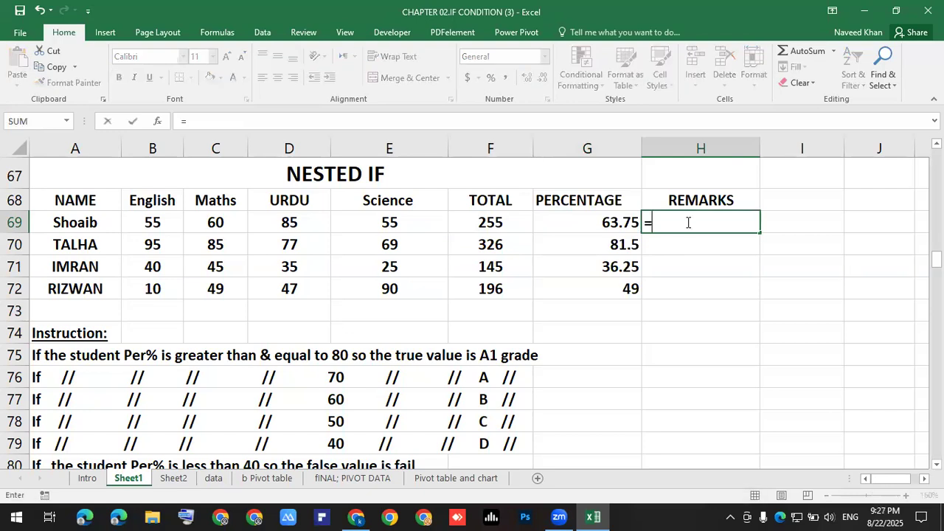
text(if)
key(Tab)
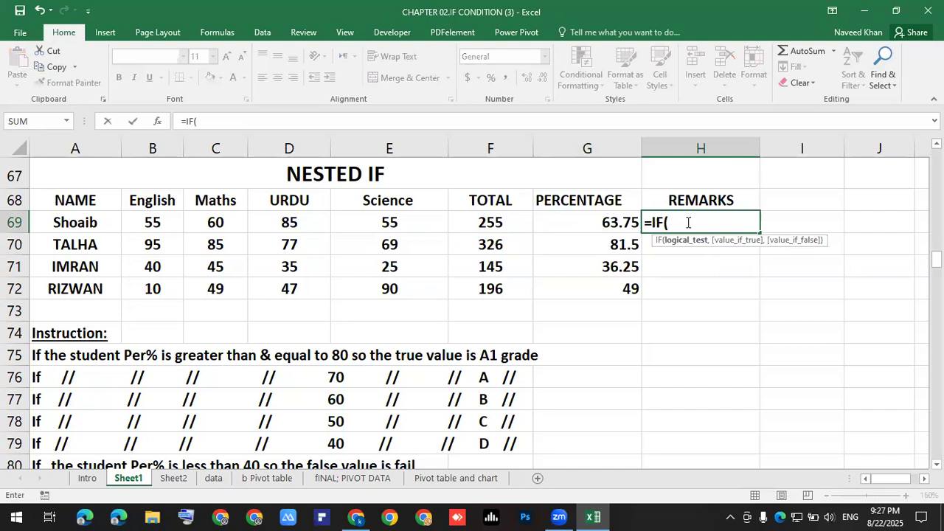
key(Left)
text(?)
key(BackSpace)
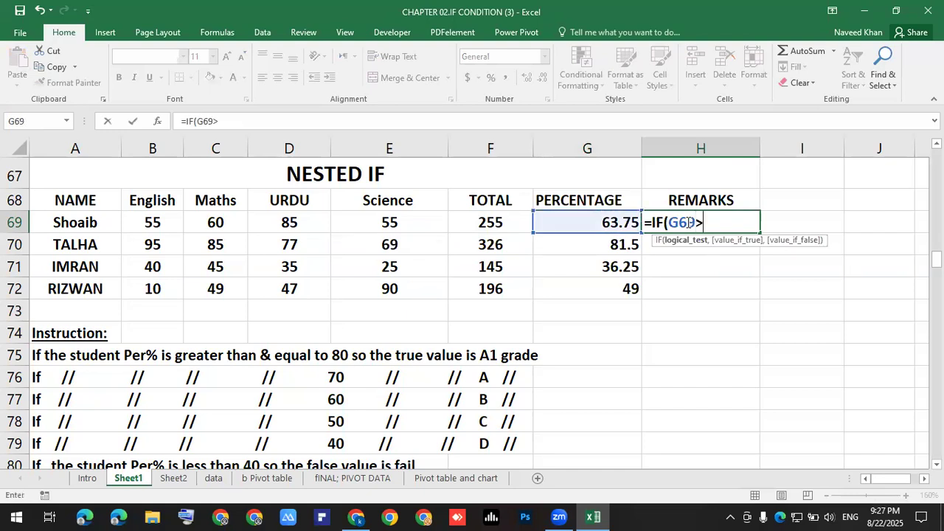
text(>=)
Check the grading rules in rows 75 to 80 and complete the first condition in H69 with 80,"A",.
scroll(622, 277, down, 2)
scroll(291, 306, up, 1)
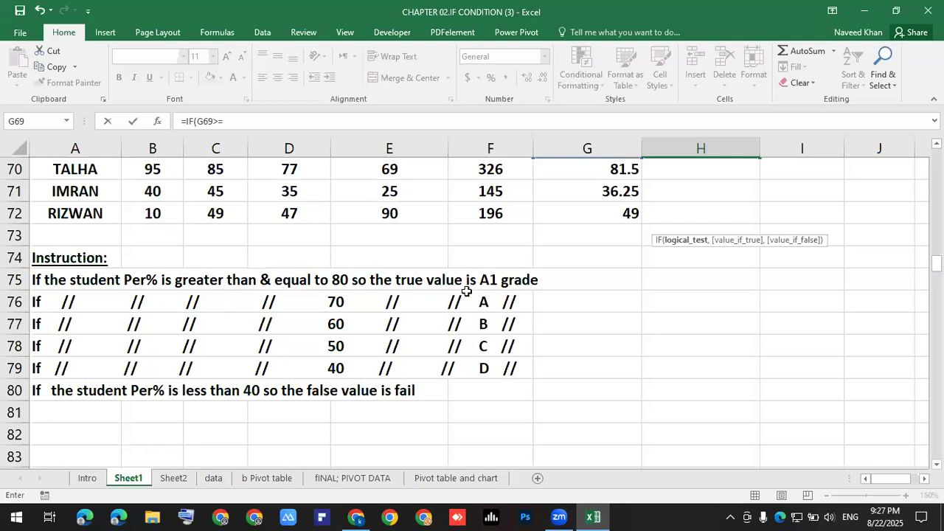
scroll(452, 296, up, 2)
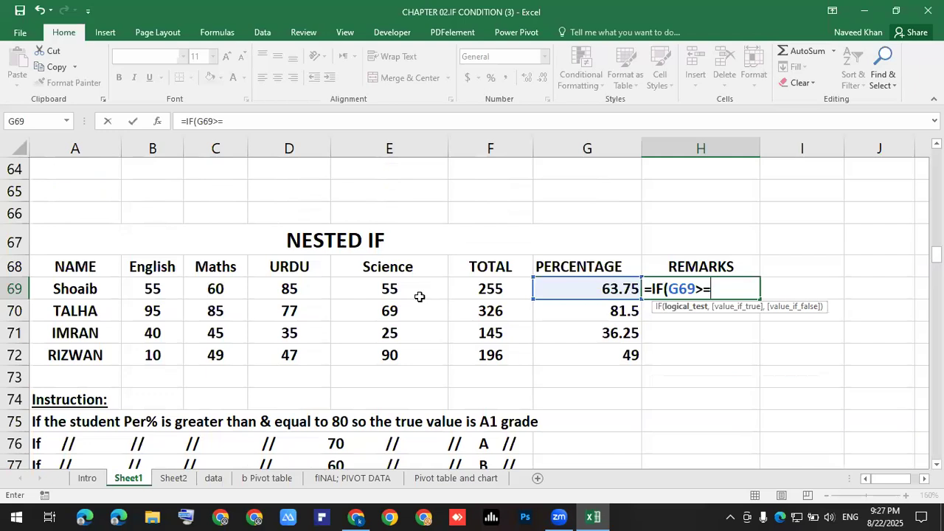
scroll(517, 318, down, 2)
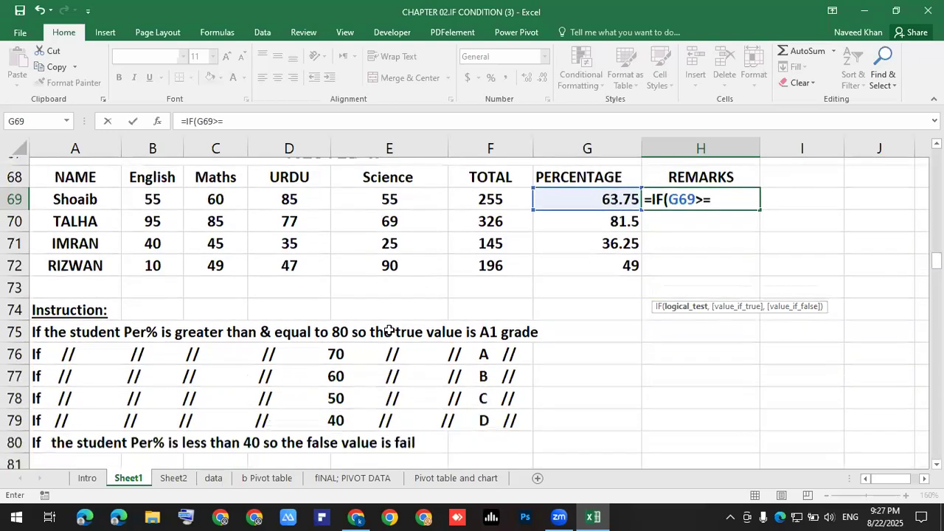
scroll(388, 332, down, 1)
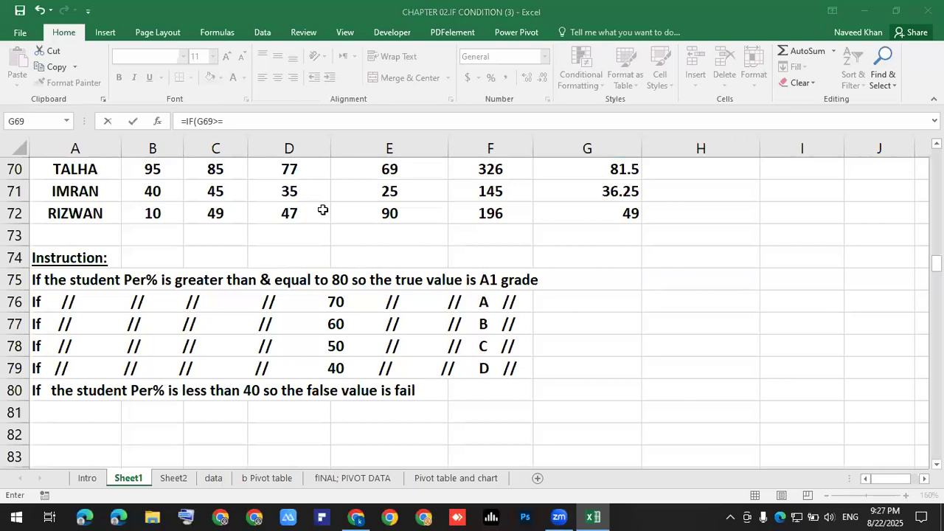
scroll(701, 258, up, 2)
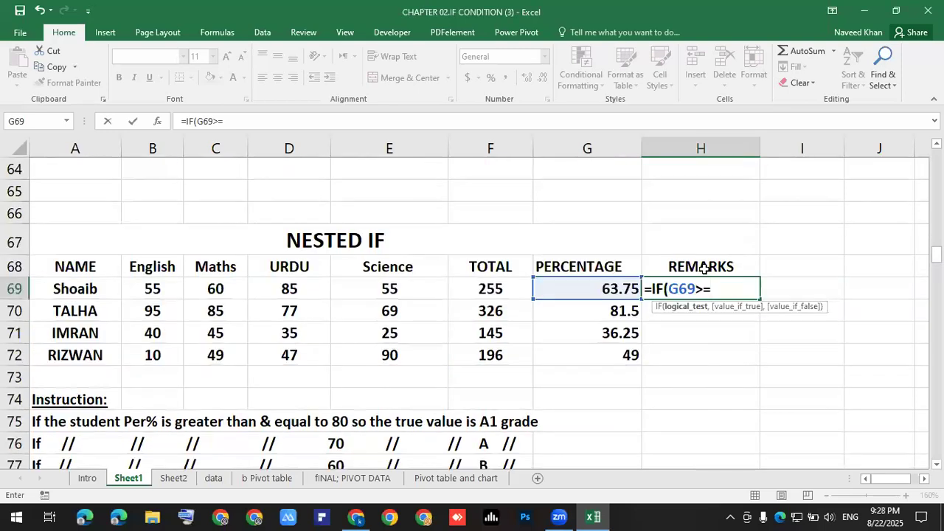
click(721, 286)
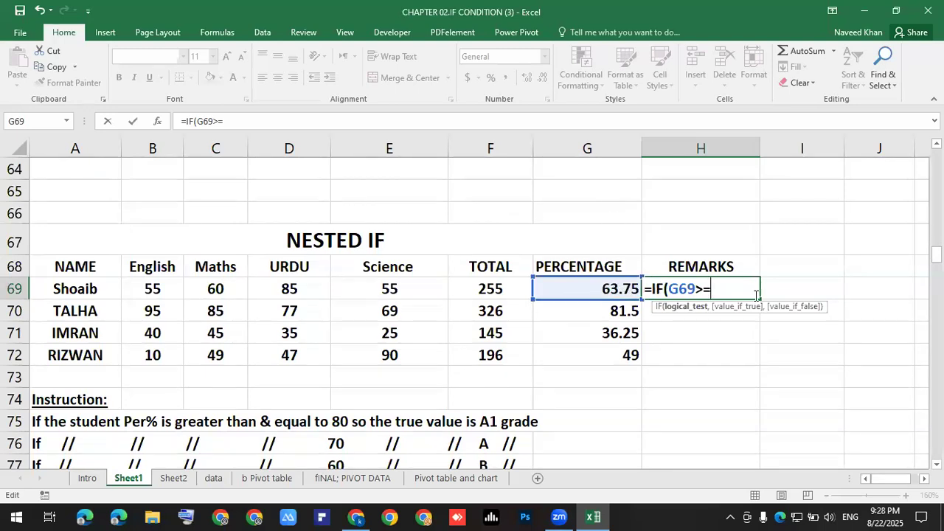
scroll(275, 413, down, 1)
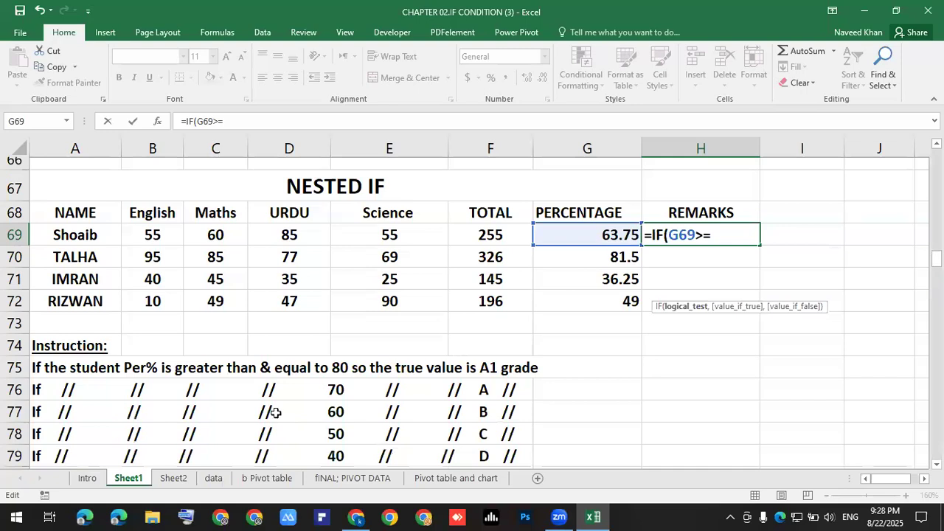
scroll(275, 413, down, 1)
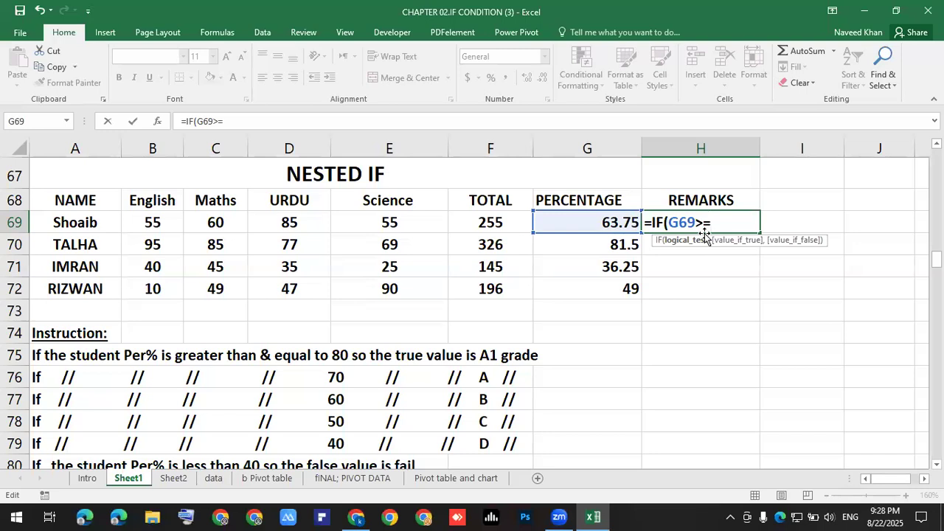
text(80,"A")
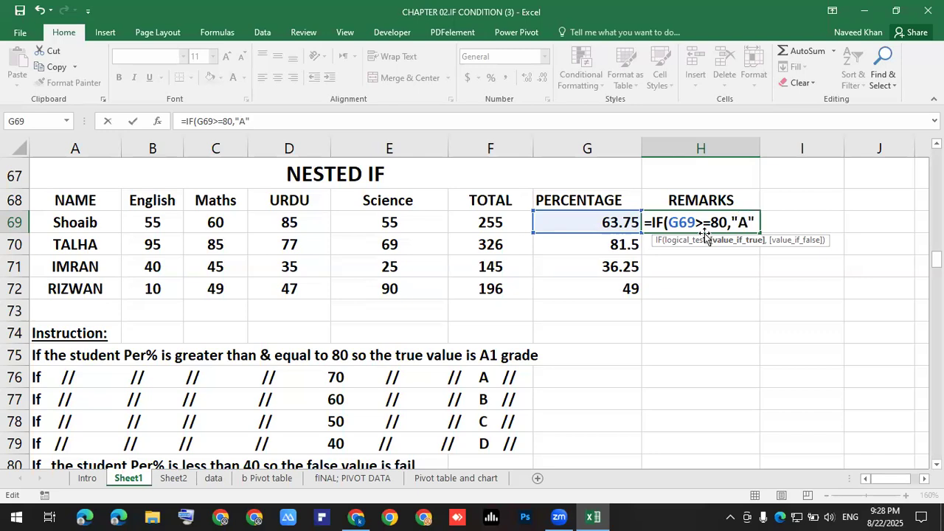
text(,)
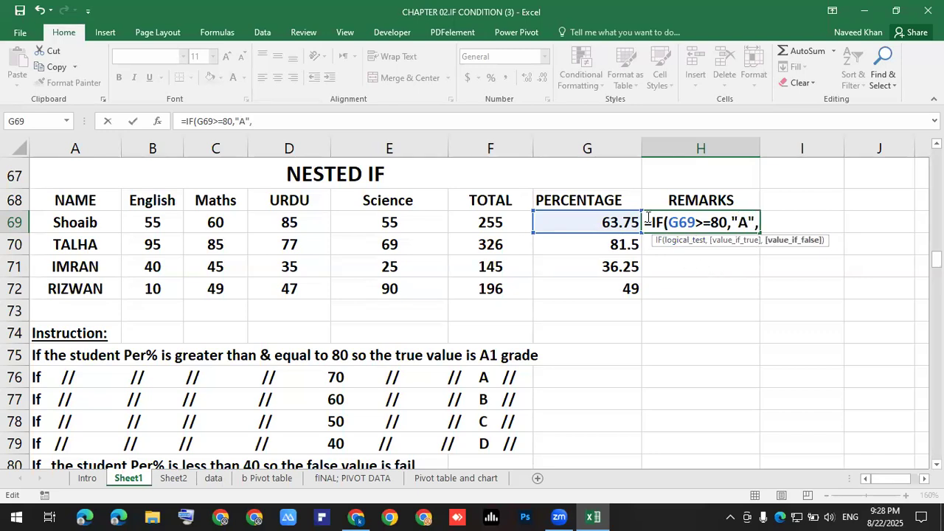
Copy the IF(G69>=80,"A", segment in H69 and paste it six times at the end of the formula.
drag(652, 221, 759, 222)
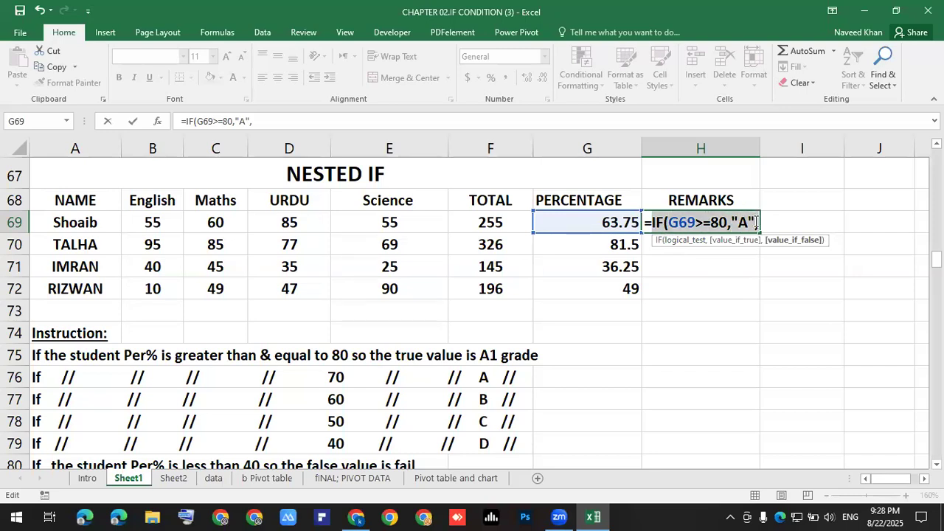
right_click(748, 222)
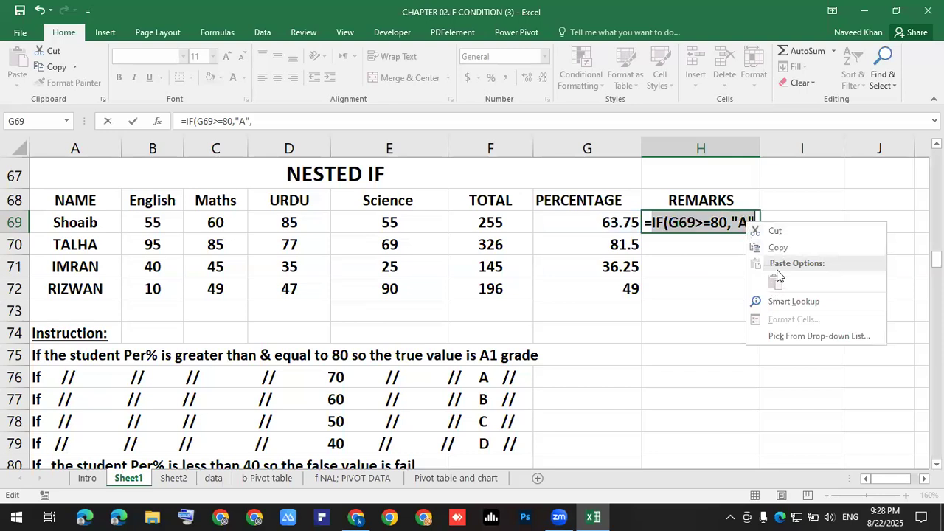
click(778, 248)
click(760, 222)
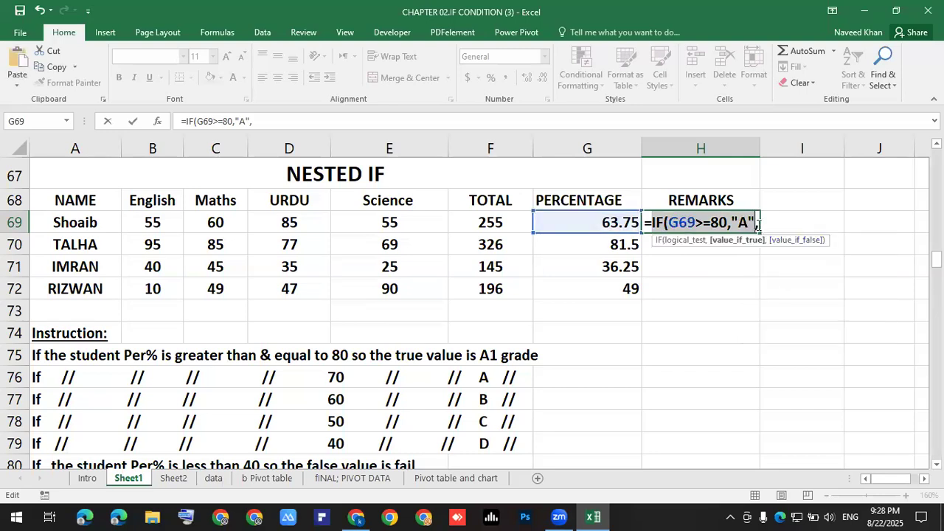
drag(759, 223, 654, 229)
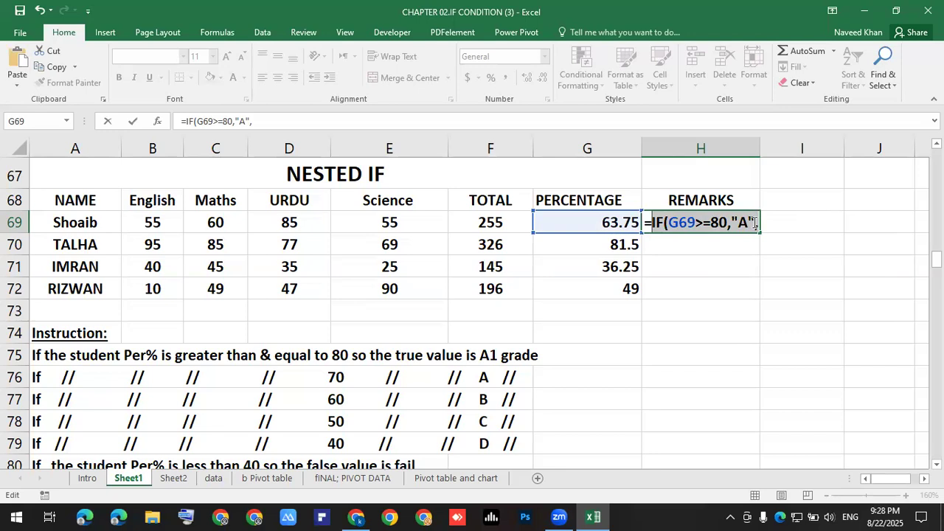
key(End)
key(Right)
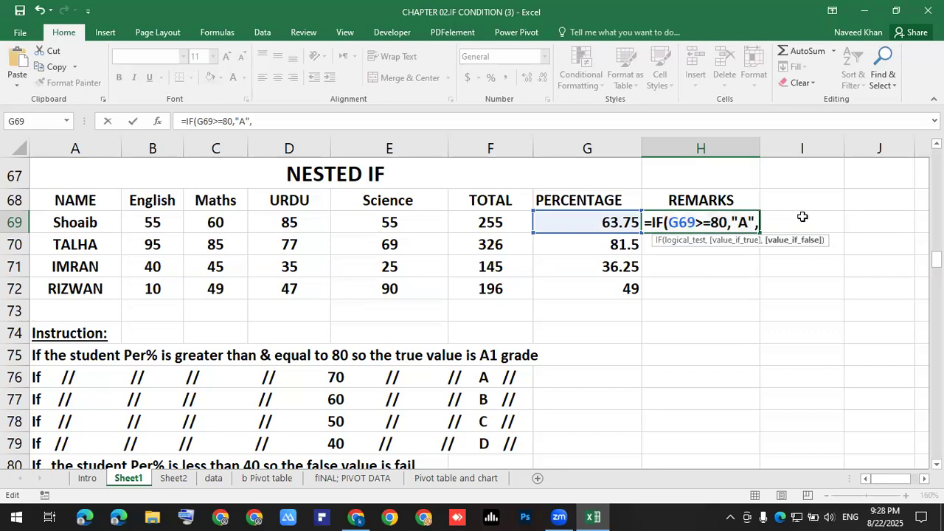
key(ctrl+v)
key(ctrl+v)
key(ctrl+v)
key(ctrl+v)
key(ctrl+v)
key(ctrl+v)
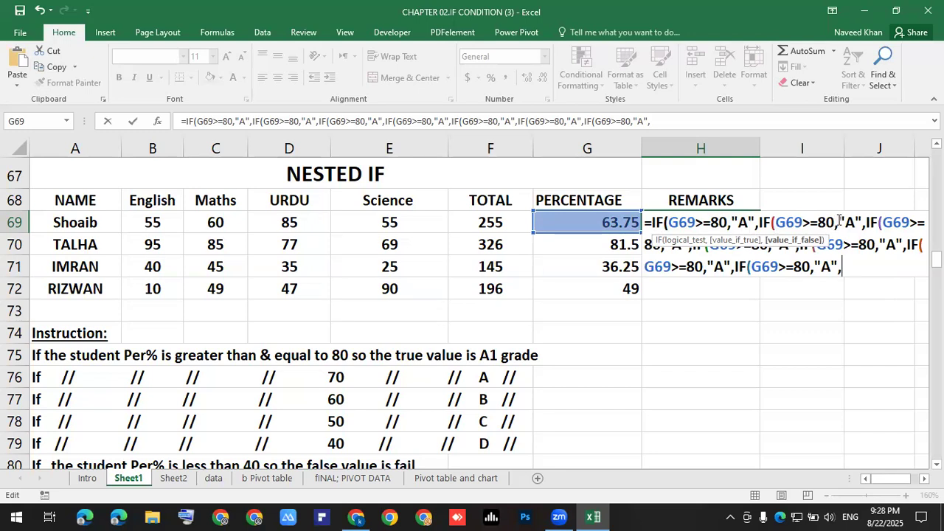
Set the second IF's threshold in H69 to 70 and change the first IF's grade to "A+".
click(839, 219)
key(Left)
key(Left)
key(BackSpace)
text(7)
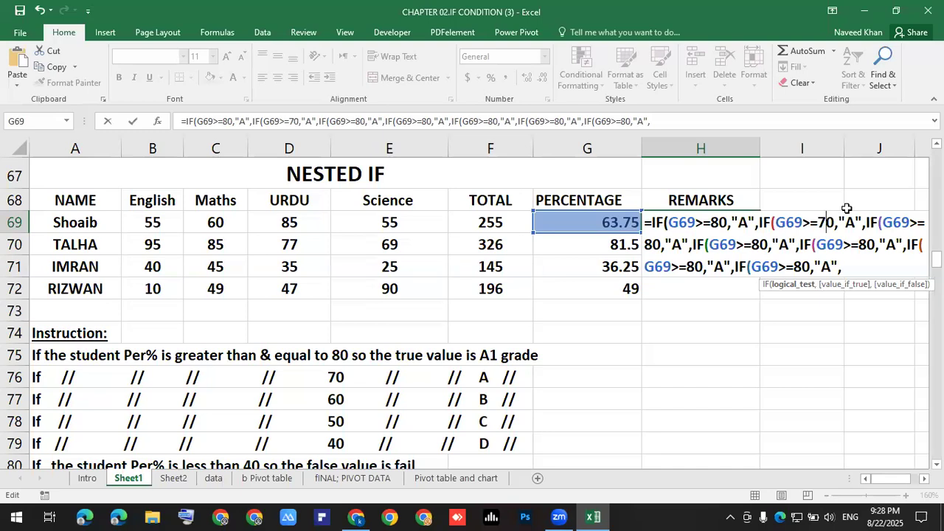
key(Right)
key(Right)
key(Right)
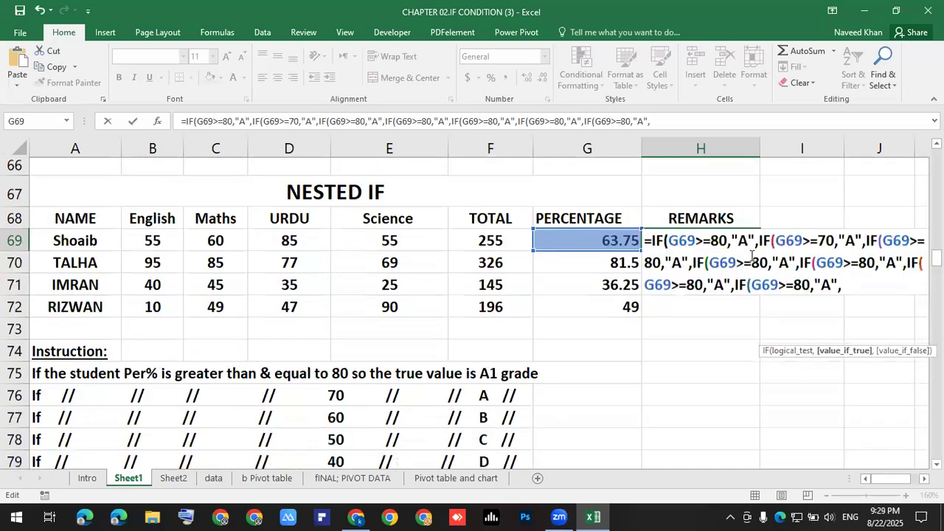
click(747, 224)
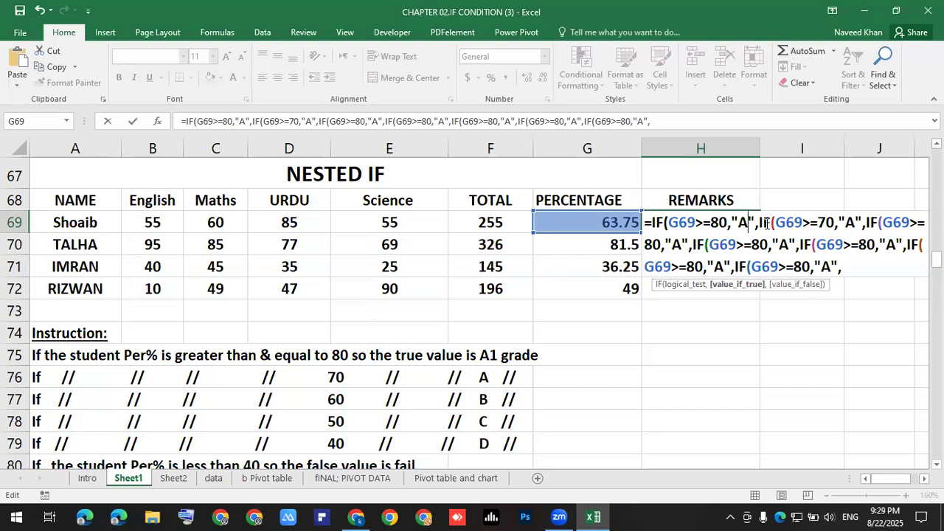
text(+)
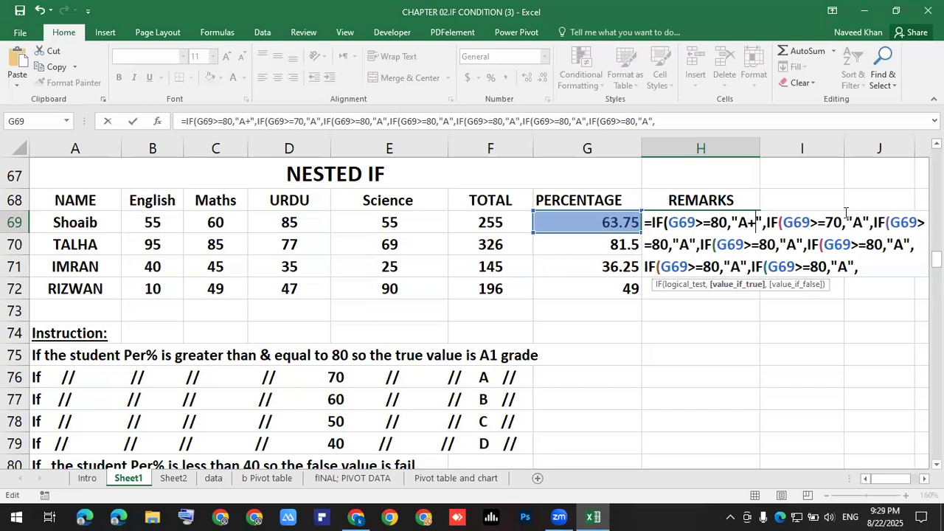
Change the third IF in the H69 formula to threshold 60 and grade "B".
click(680, 246)
click(669, 245)
key(Left)
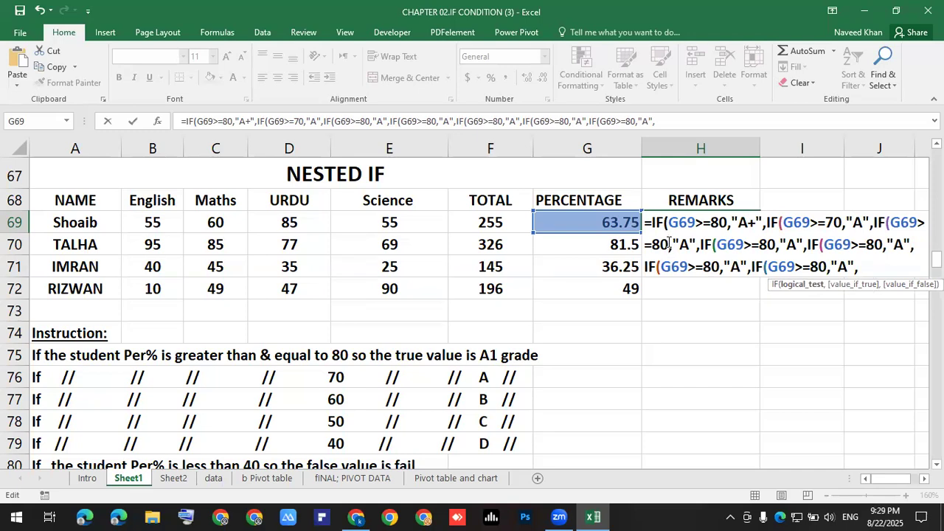
key(BackSpace)
key(BackSpace)
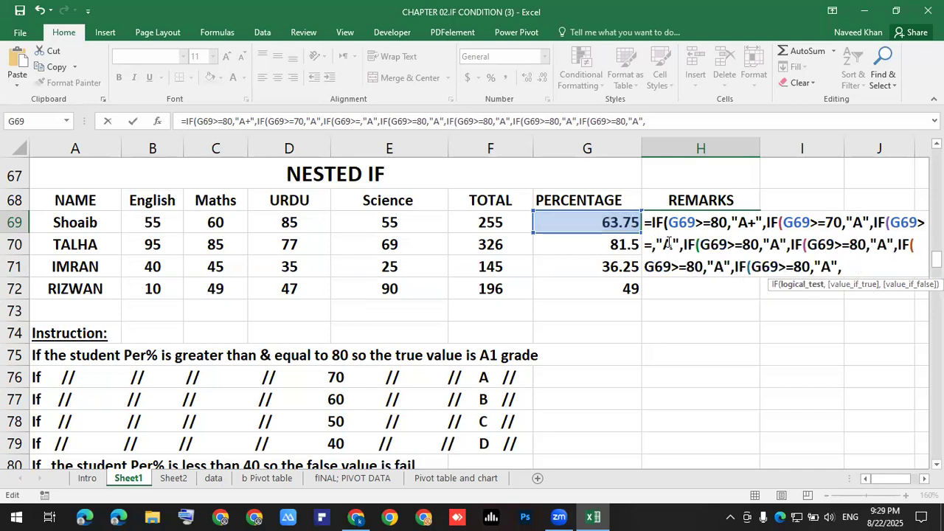
text(60)
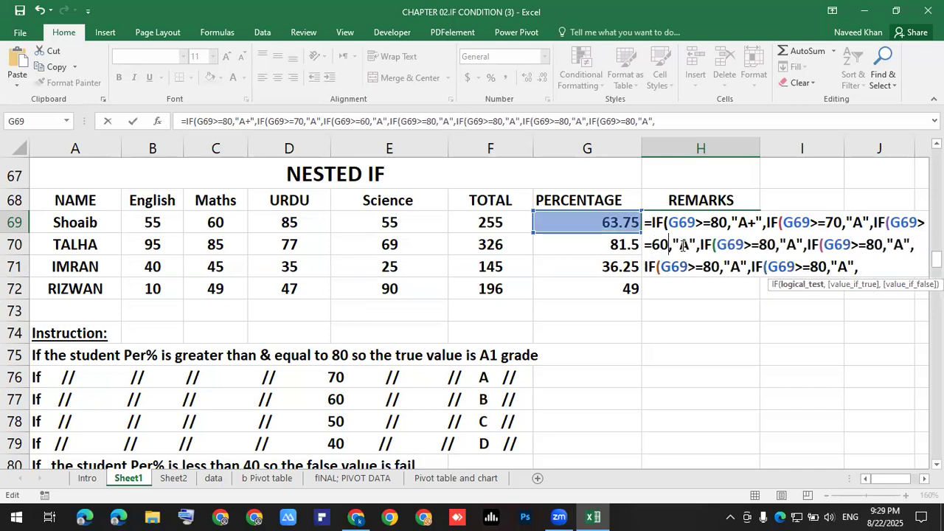
key(Right)
key(Right)
key(Right)
key(BackSpace)
text(b)
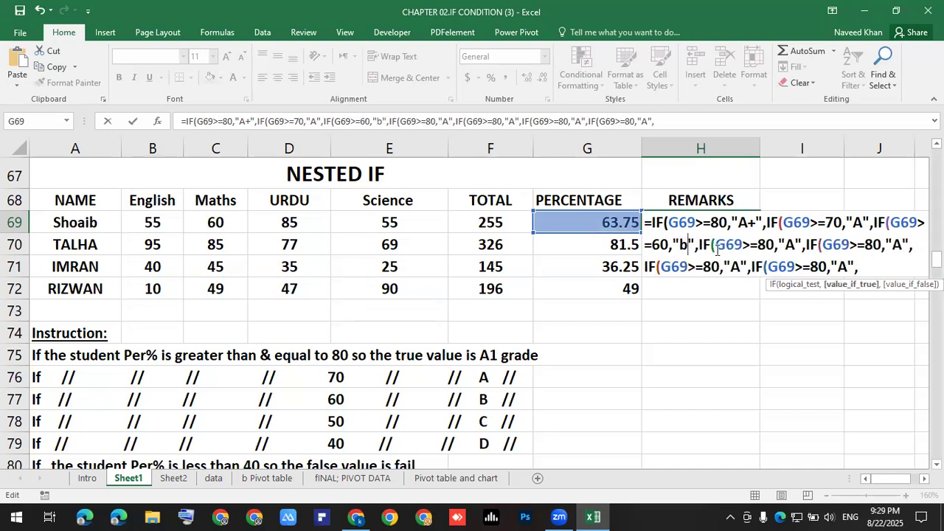
key(BackSpace)
text(B)
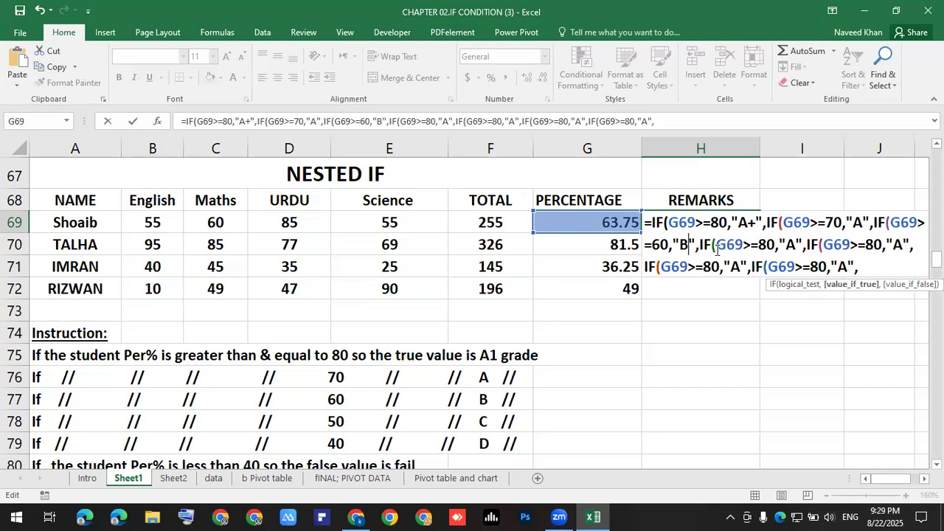
Change the fourth IF in the H69 formula to threshold 50 and grade "C".
click(780, 242)
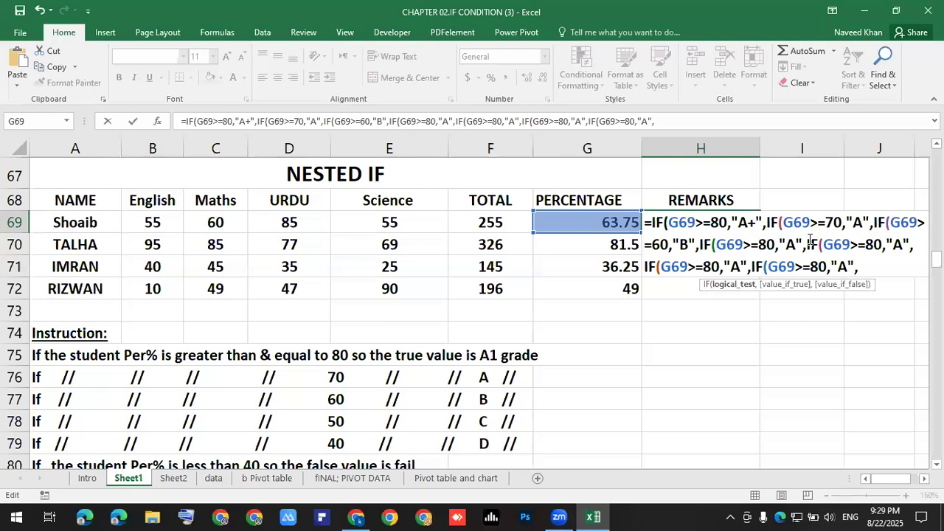
key(BackSpace)
key(BackSpace)
text(50)
key(Right)
key(Right)
key(Delete)
text(c)
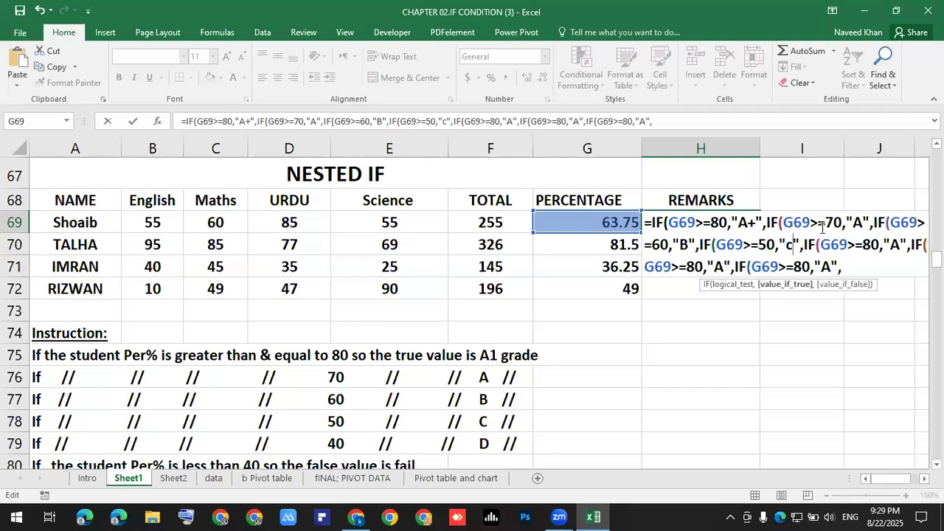
key(BackSpace)
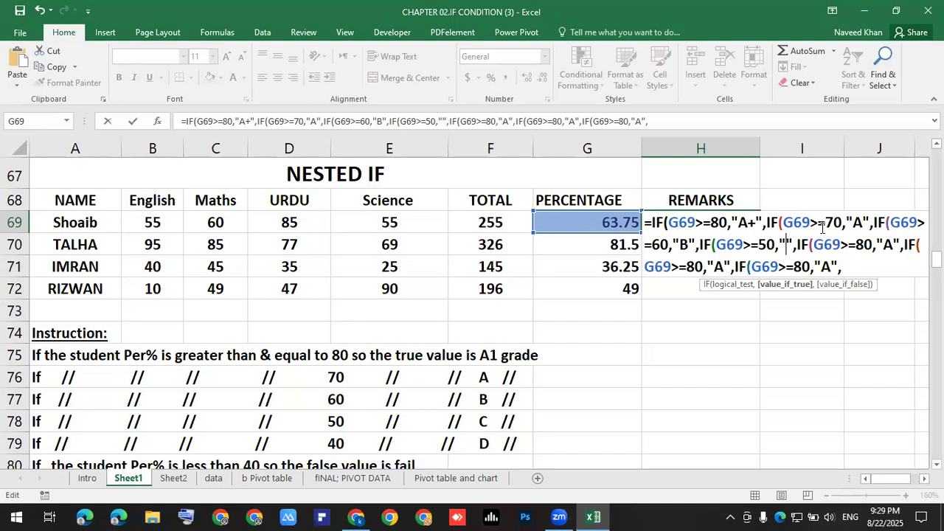
text(C)
Change the fifth IF in the H69 formula to threshold 40 and grade "D".
click(883, 245)
key(BackSpace)
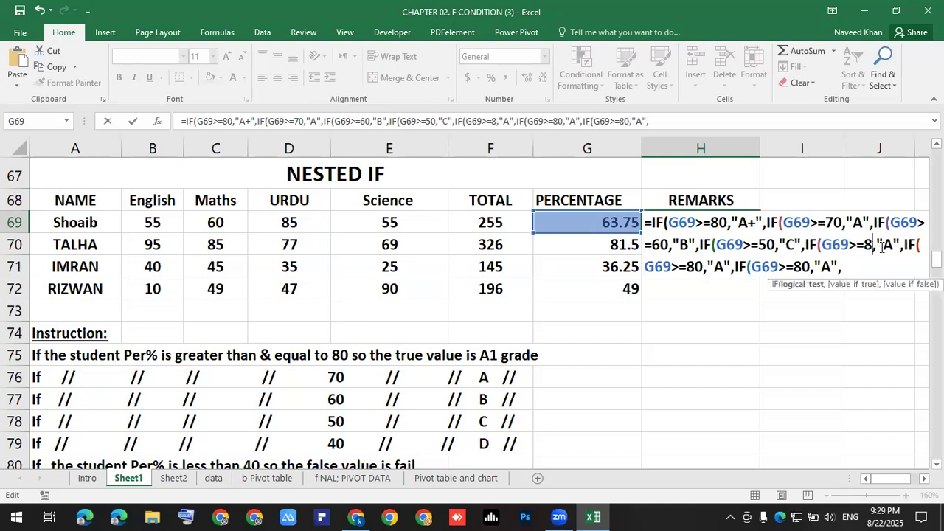
text(40)
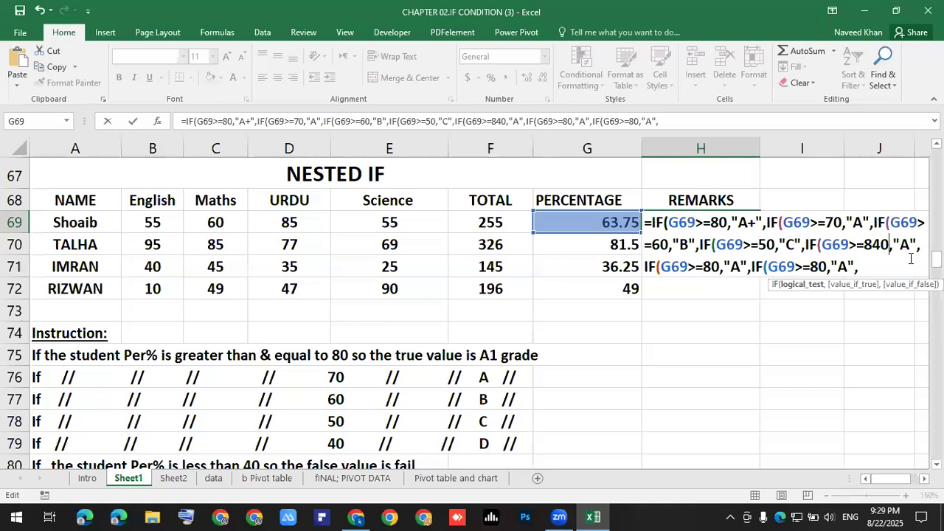
key(Left)
key(Left)
key(BackSpace)
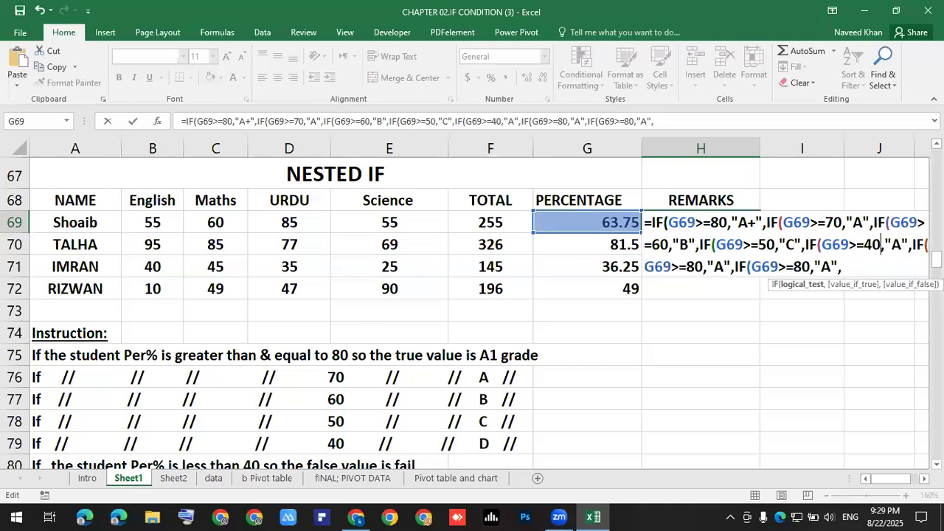
key(Right)
key(Right)
key(Right)
key(BackSpace)
text(D)
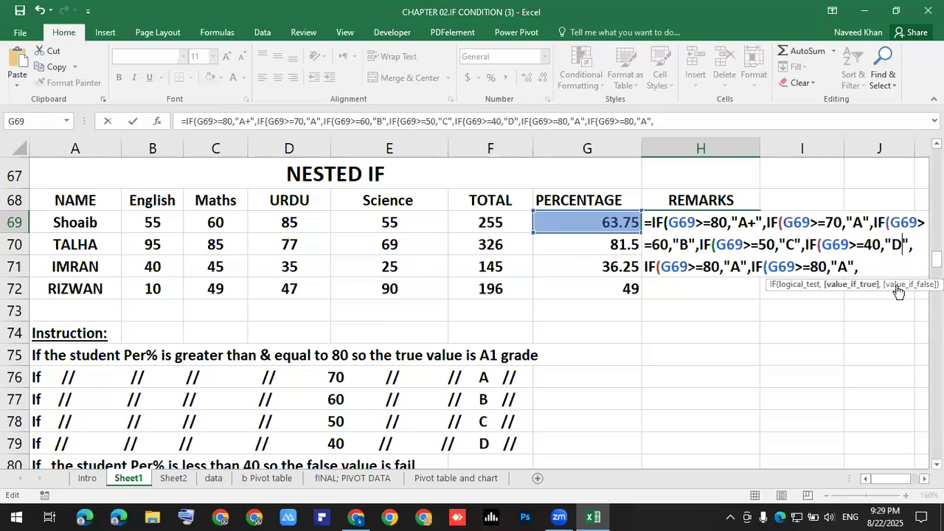
Remove the two surplus IF segments from the end of the H69 formula and add "FAIL" as the final value if false.
click(655, 267)
key(shift+End)
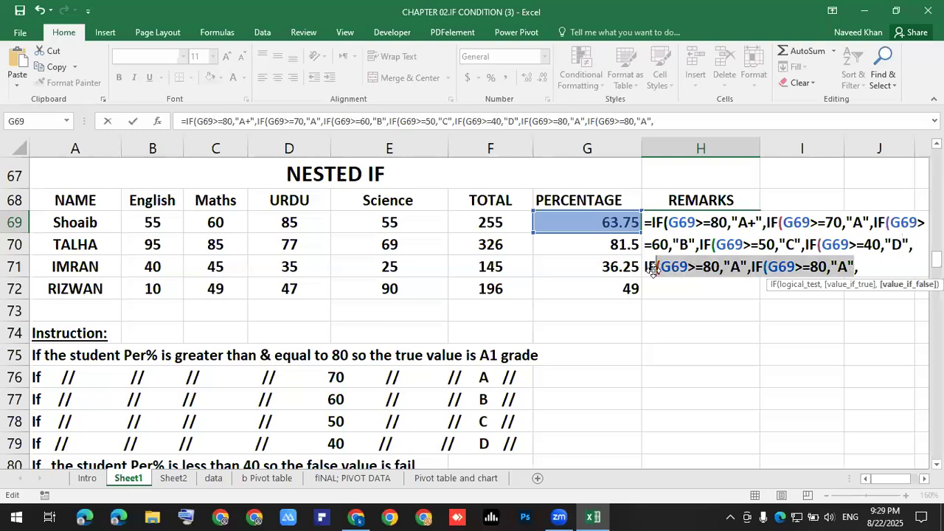
key(BackSpace)
key(BackSpace)
key(BackSpace)
text(I)
key(BackSpace)
text(,)
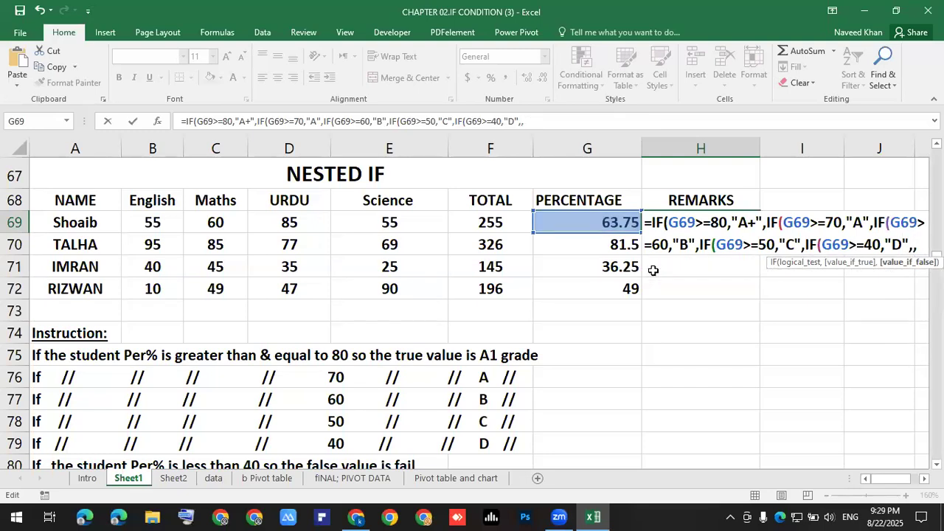
key(BackSpace)
text("FAIL)
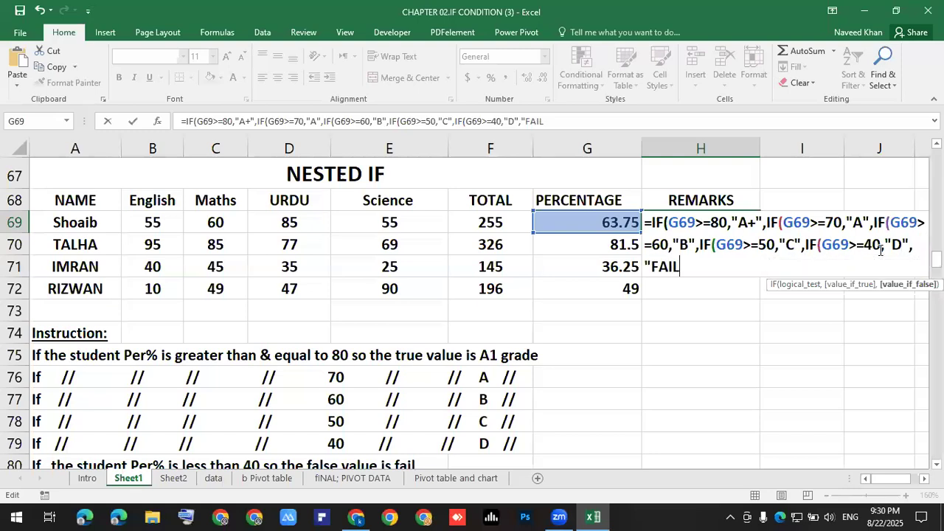
text(")
Close the nested IF formula in H69 with five closing parentheses and enter it.
key(super+plus)
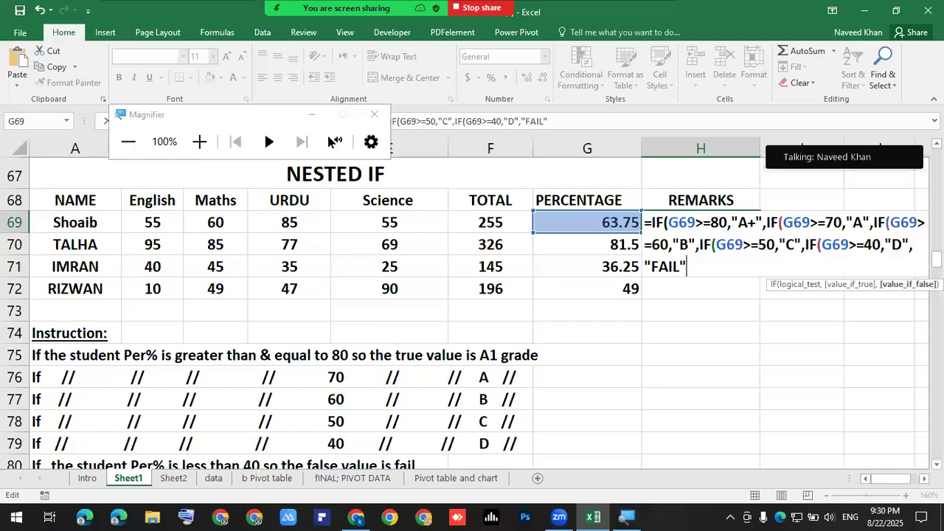
key(super+plus)
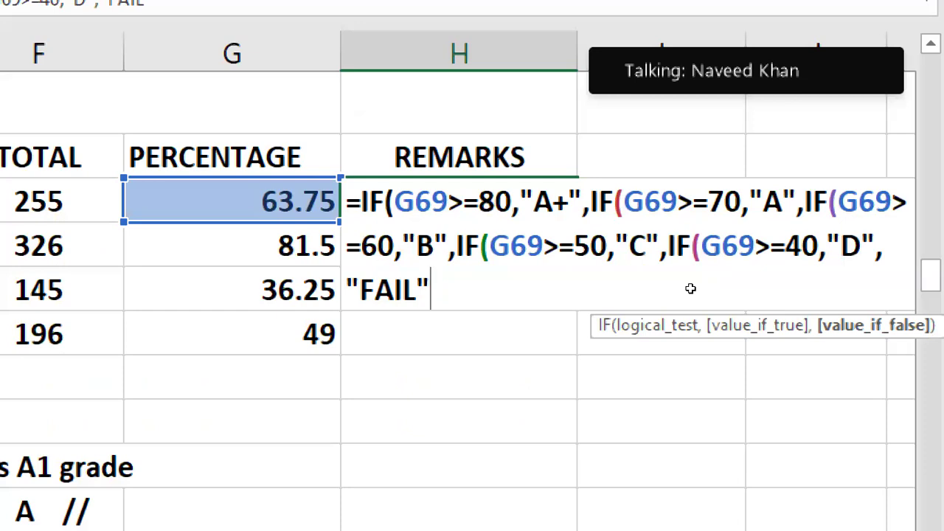
text())))
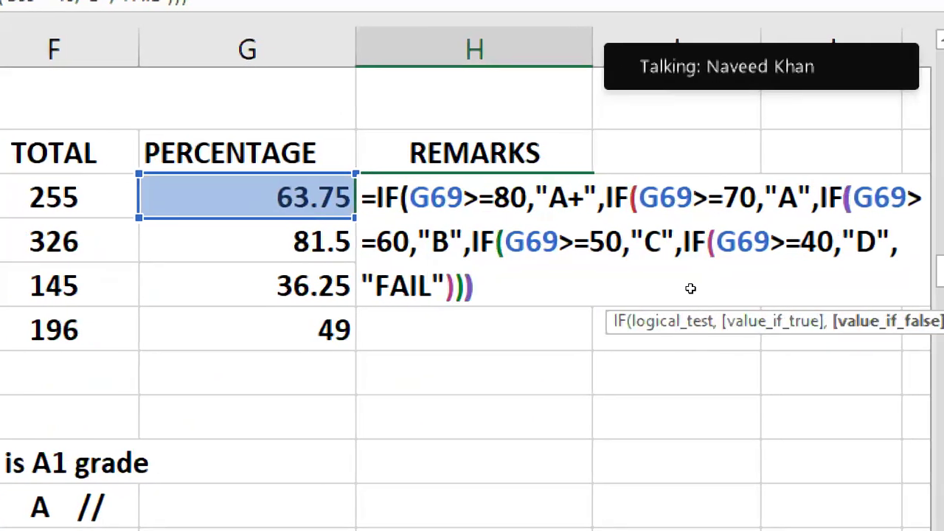
text()))
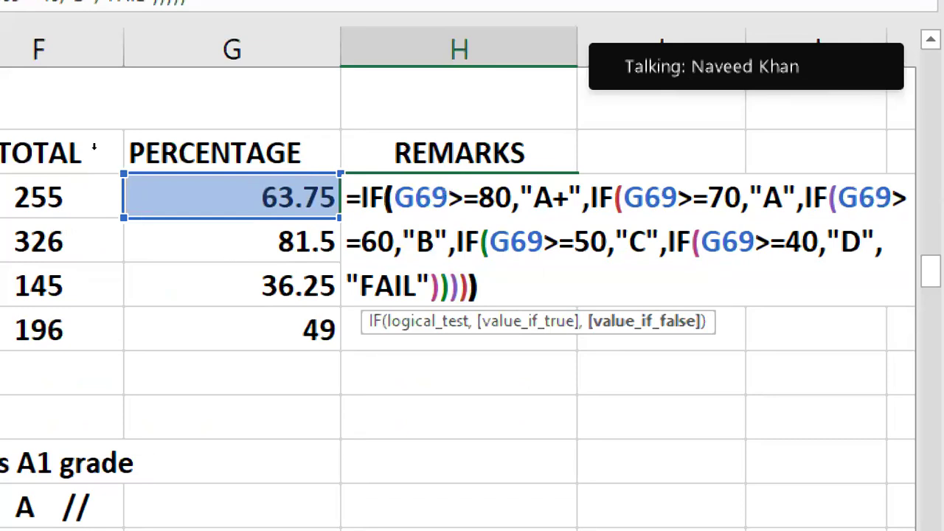
key(Return)
key(super+minus)
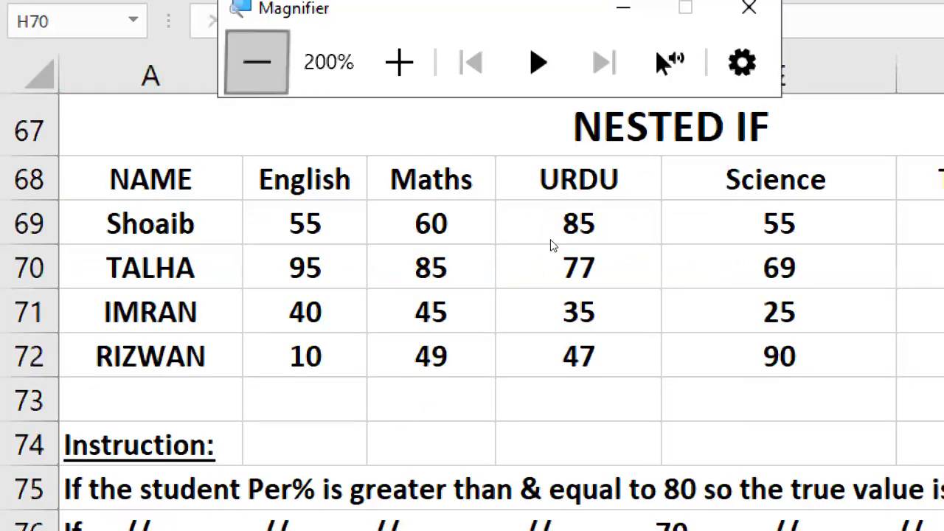
key(super+minus)
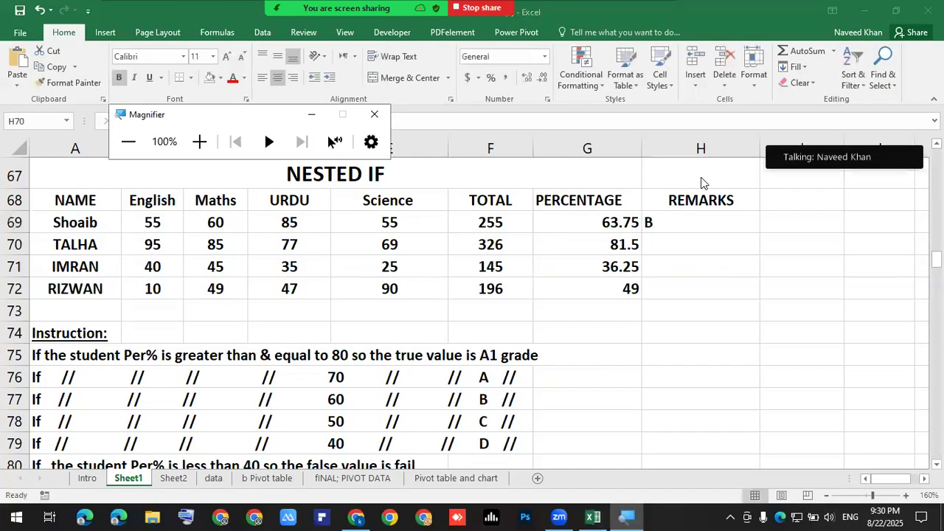
Fill the nested IF formula from H69 down to H72 and check the remarks against the percentages.
click(760, 236)
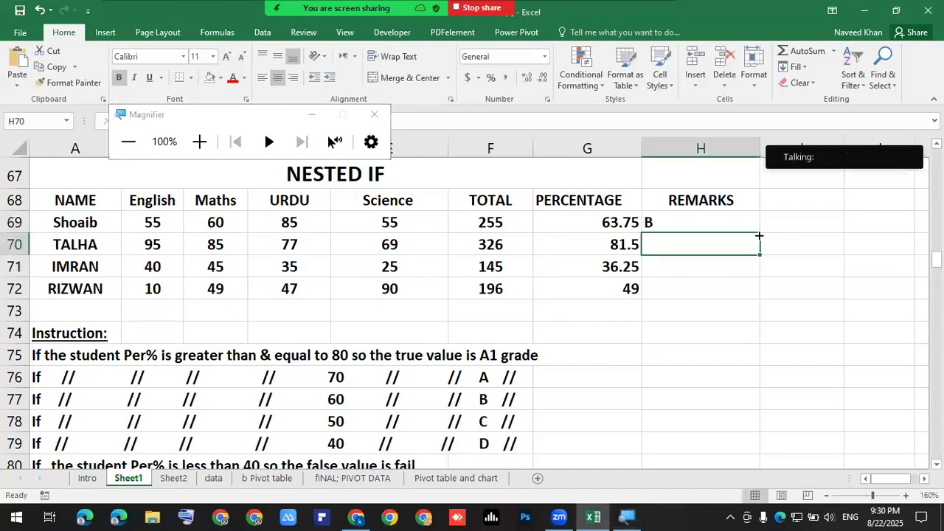
key(Up)
drag(760, 234, 638, 246)
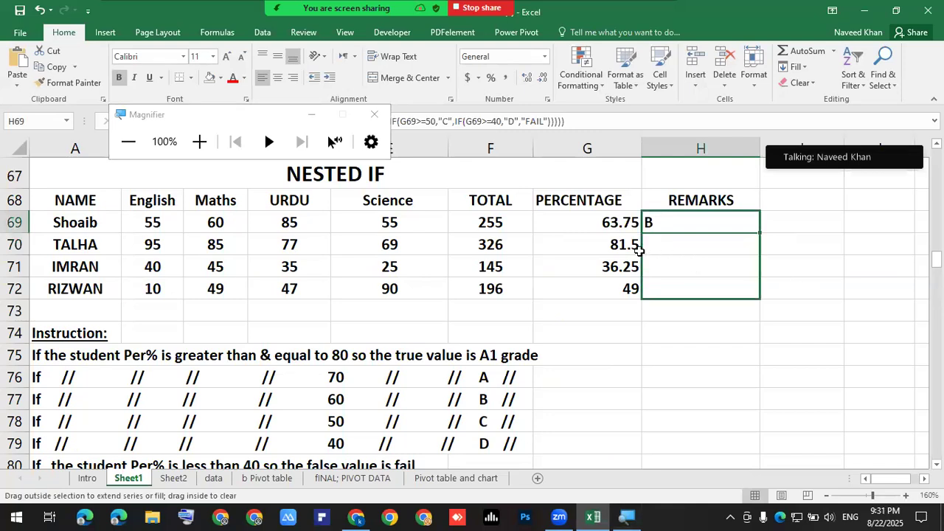
click(601, 250)
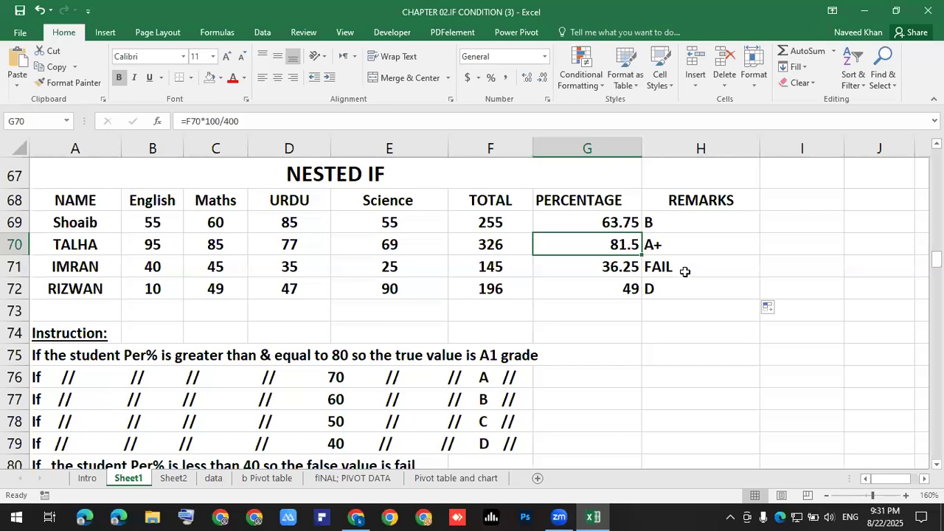
key(Right)
key(Down)
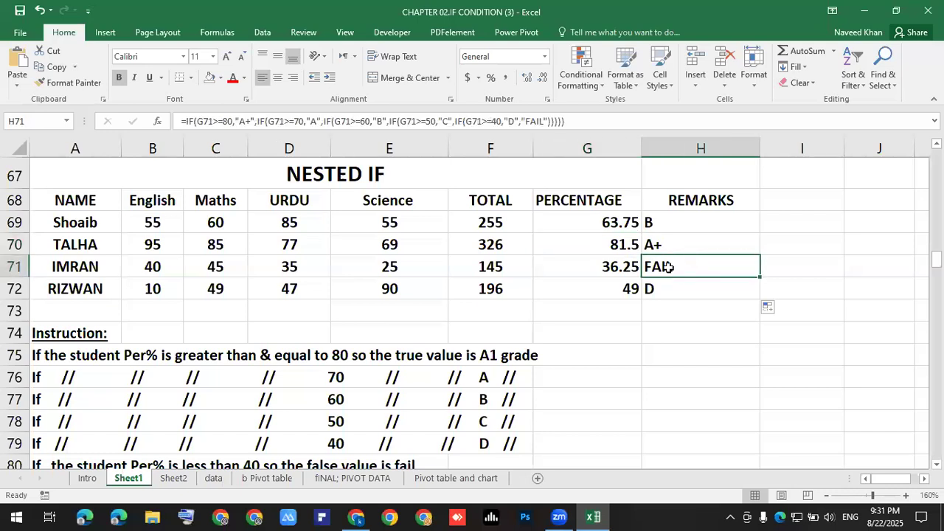